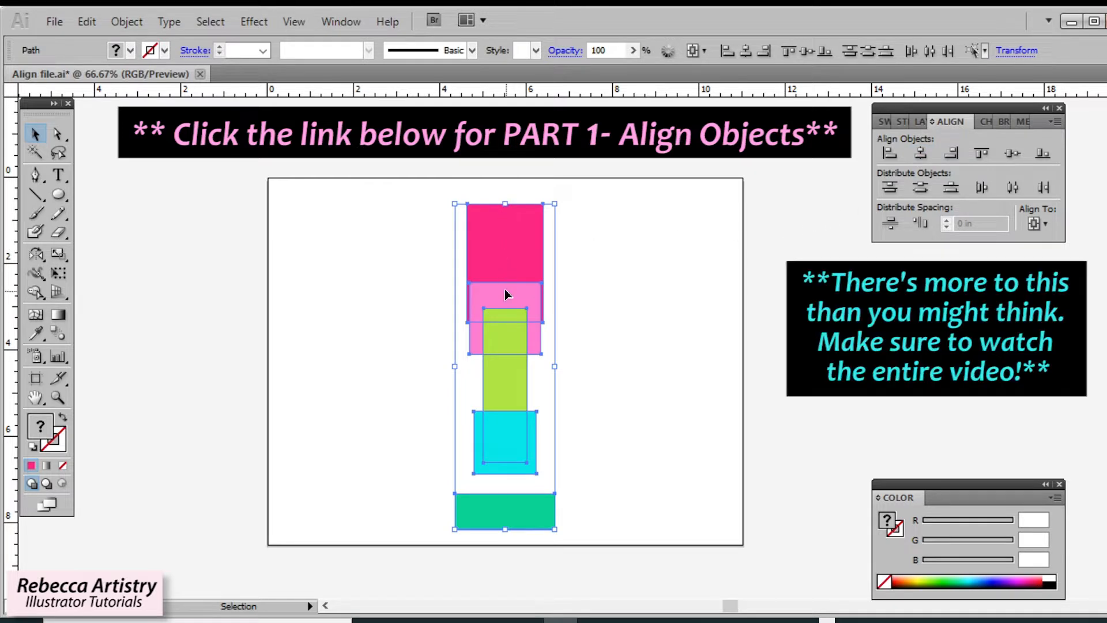
- Clear the selection and set the alignment reference to Align to Selection
{"action": "left_click", "coordinate": [847, 209]}
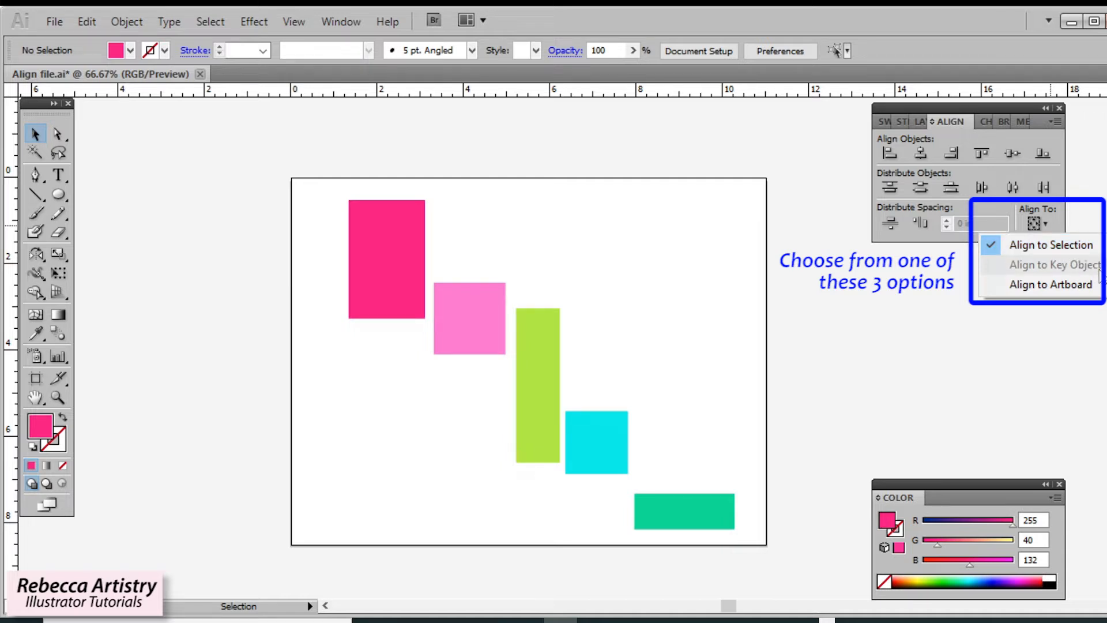
{"action": "left_click", "coordinate": [1033, 327]}
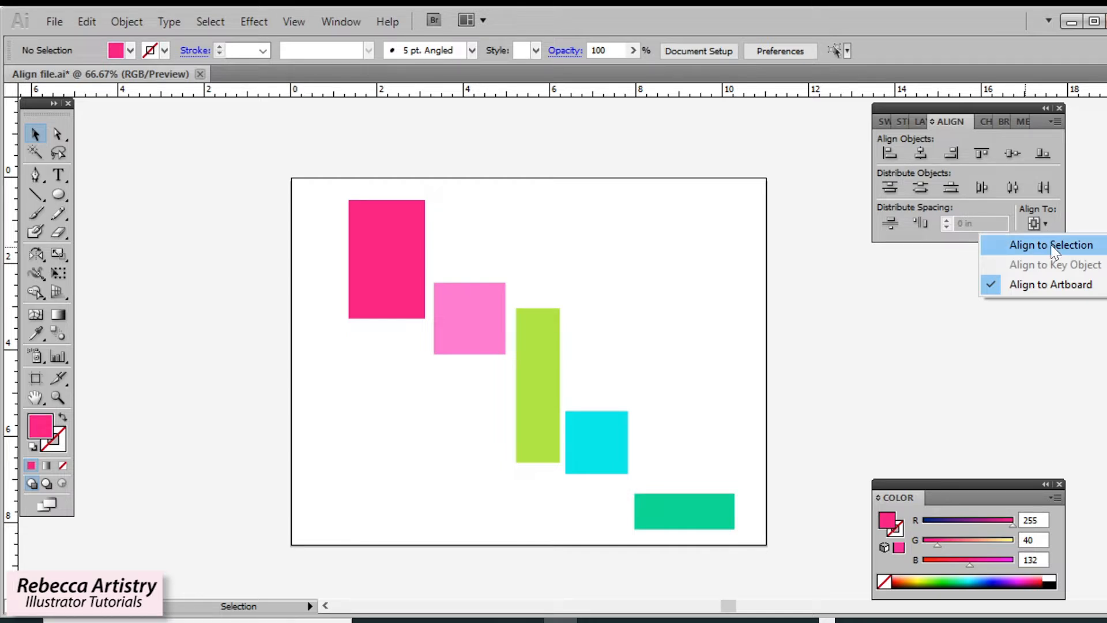
{"action": "left_click", "coordinate": [1053, 246]}
- Move the lime, cyan and teal rectangles up the artboard so the five shapes are unevenly spaced
{"action": "left_click_drag", "start_coordinate": [538, 358], "coordinate": [552, 282]}
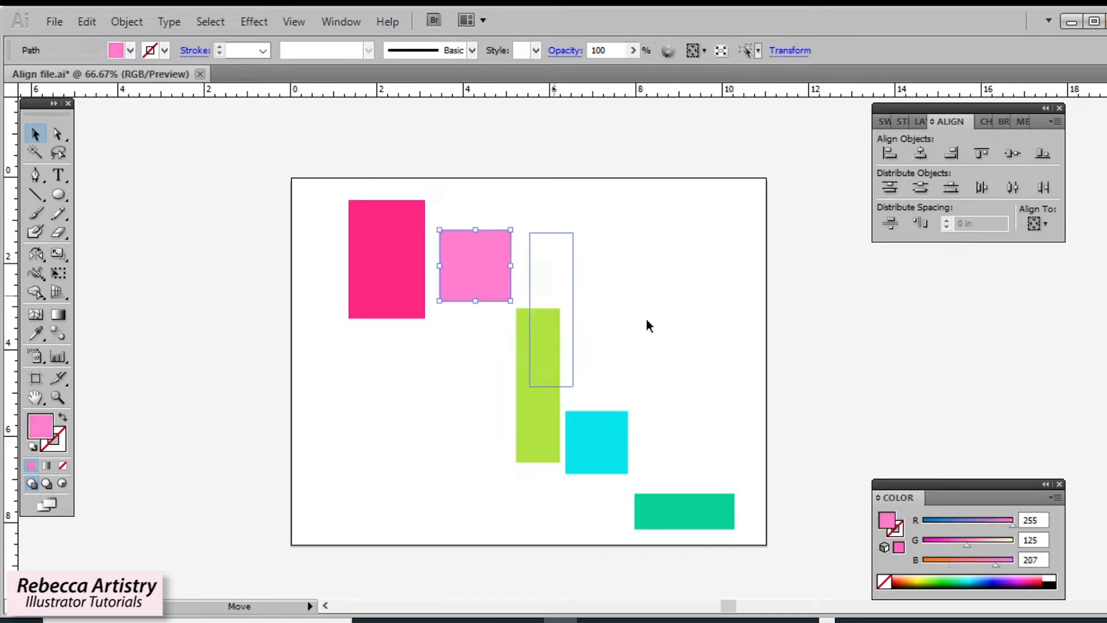
{"action": "left_click_drag", "start_coordinate": [607, 432], "coordinate": [627, 332]}
{"action": "left_click_drag", "start_coordinate": [704, 514], "coordinate": [704, 452]}
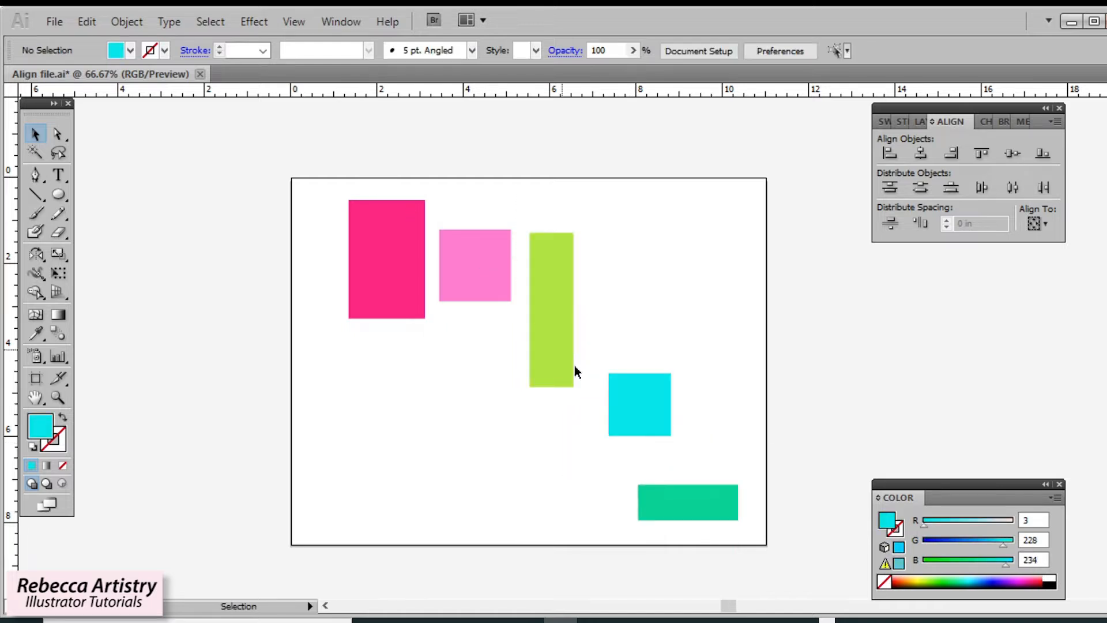
- Select all five rectangles and apply Vertical Distribute Top
{"action": "left_click_drag", "start_coordinate": [365, 175], "coordinate": [736, 453]}
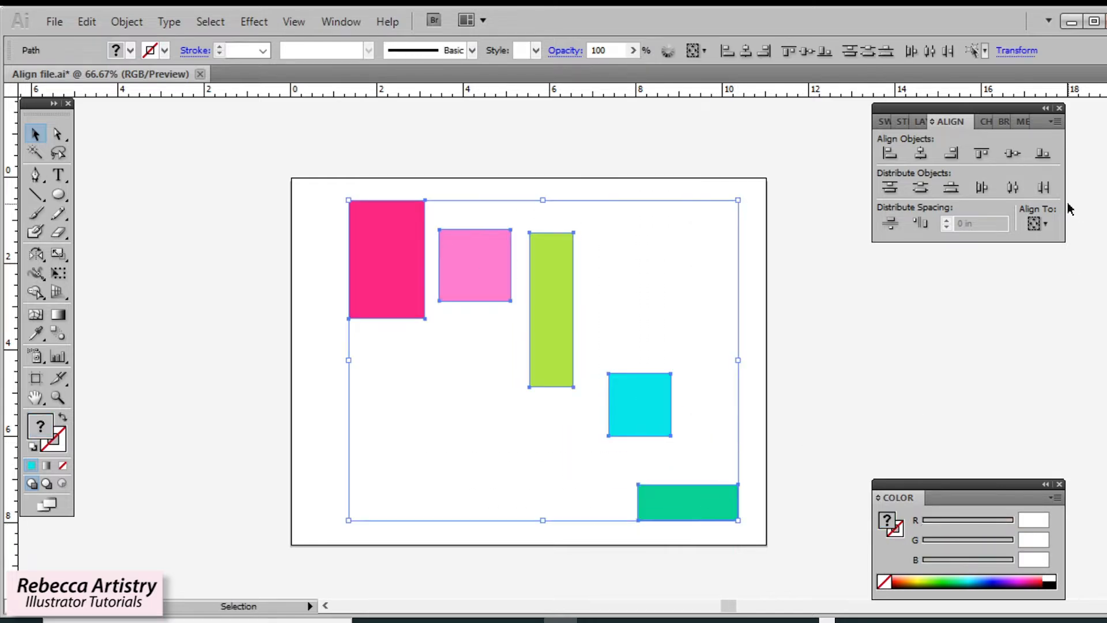
{"action": "left_click", "coordinate": [891, 189]}
{"action": "left_click", "coordinate": [456, 206]}
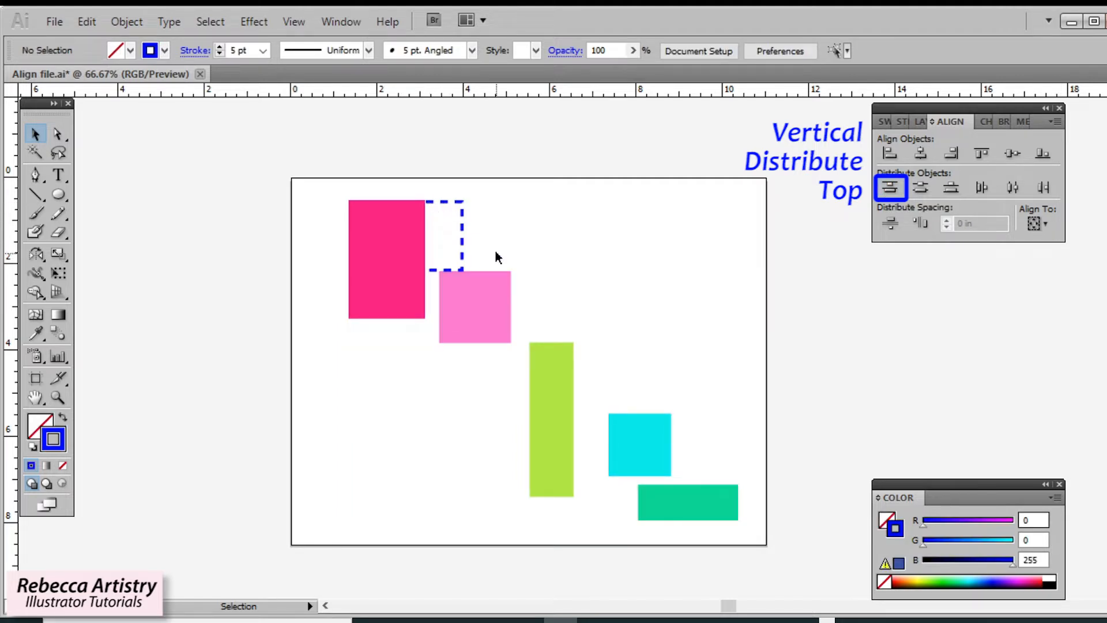
- Move the dashed bracket along the remaining rectangles to compare the spacing between their top edges
{"action": "left_click_drag", "start_coordinate": [464, 267], "coordinate": [709, 446]}
{"action": "left_click", "coordinate": [639, 359]}
{"action": "left_click", "coordinate": [759, 410]}
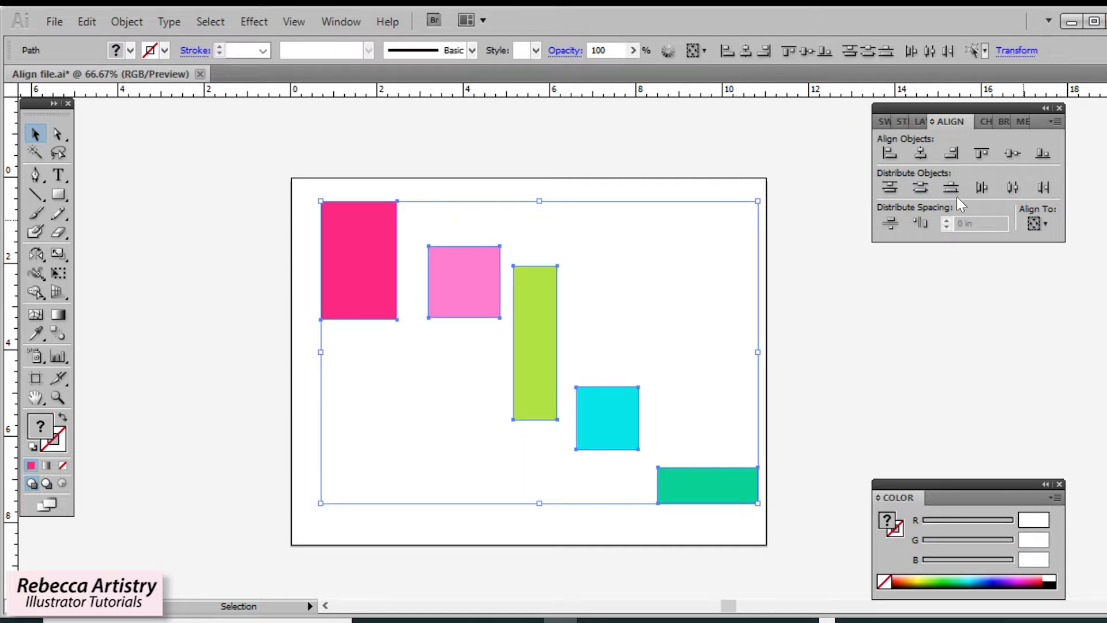
- Apply Vertical Distribute Center to the five selected rectangles and clear the selection
{"action": "left_click", "coordinate": [920, 188]}
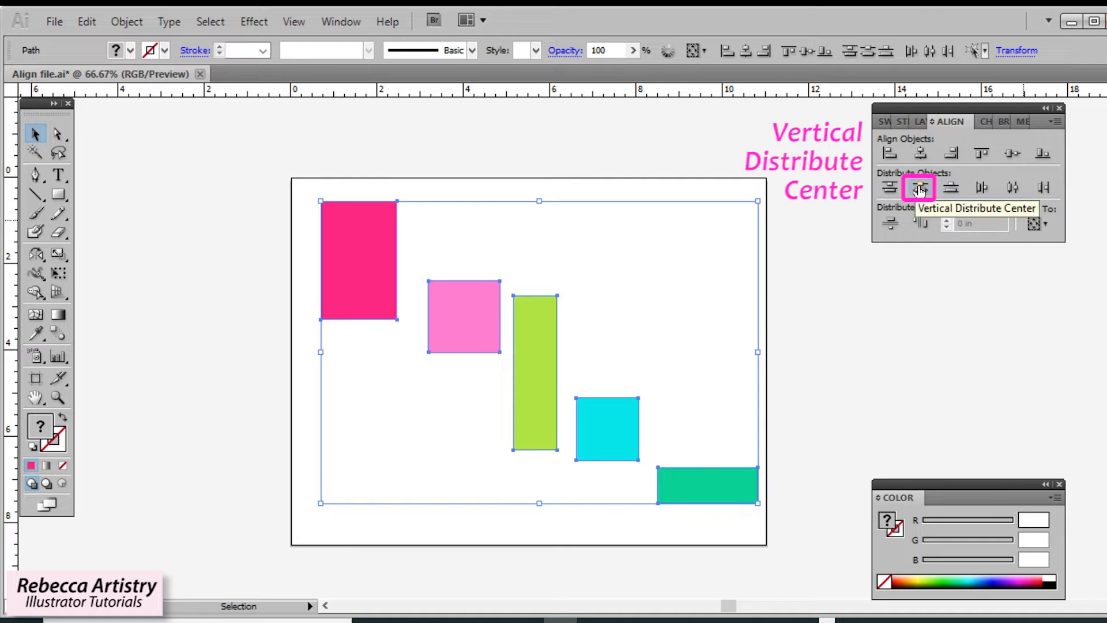
{"action": "left_click", "coordinate": [718, 311]}
- Compare the vertical center spacing of the hot pink, light pink and lime rectangles by moving the dashed bracket to the second pair
{"action": "left_click", "coordinate": [395, 263]}
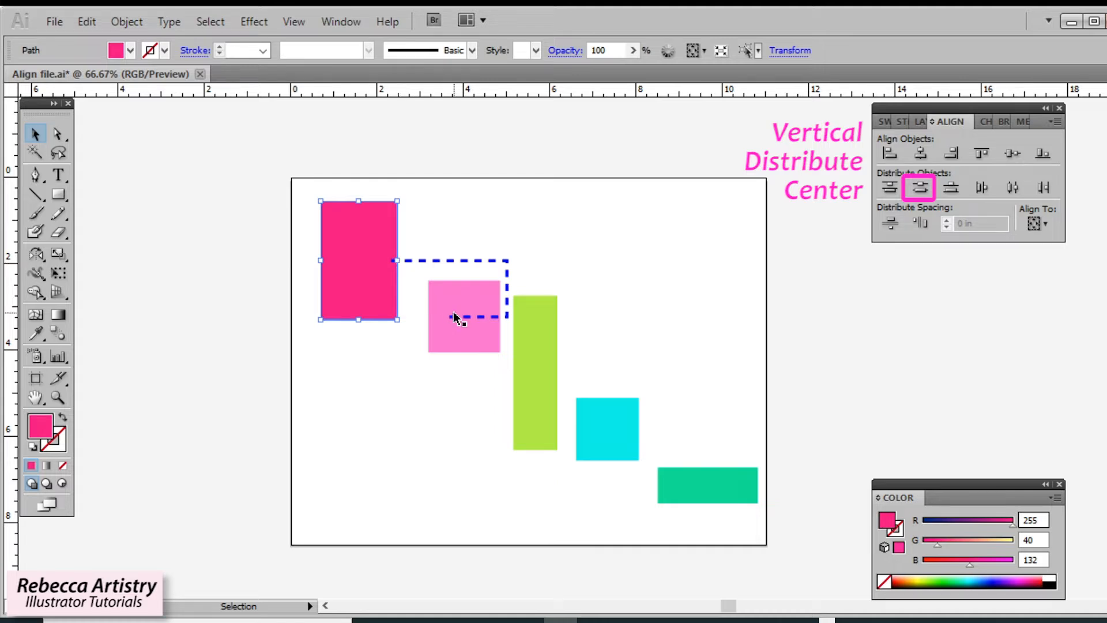
{"action": "left_click", "coordinate": [468, 336]}
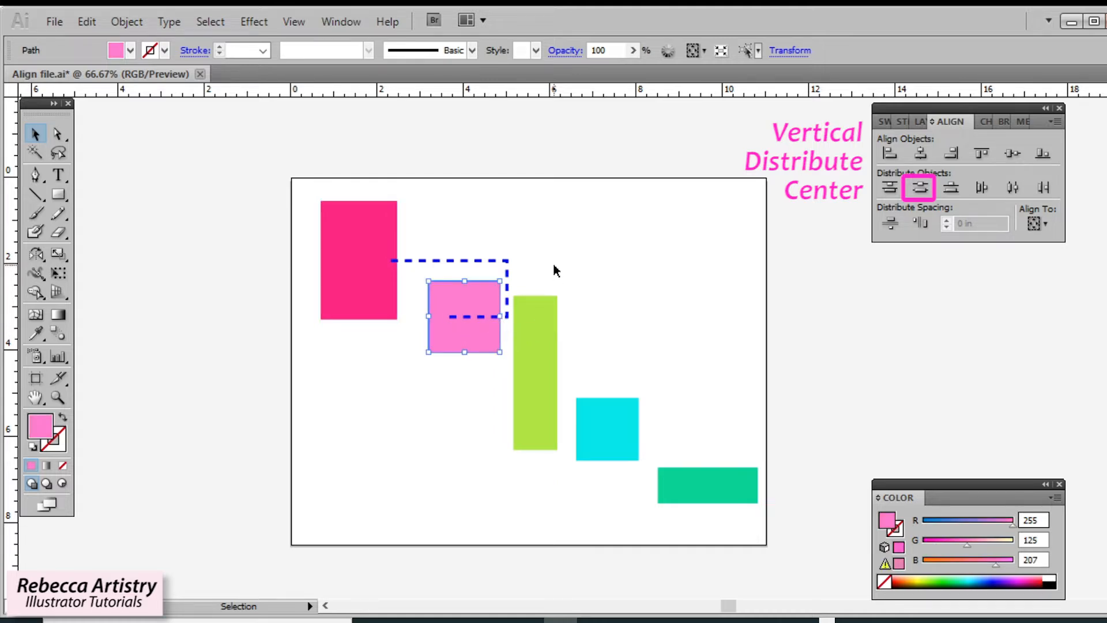
{"action": "left_click", "coordinate": [508, 267]}
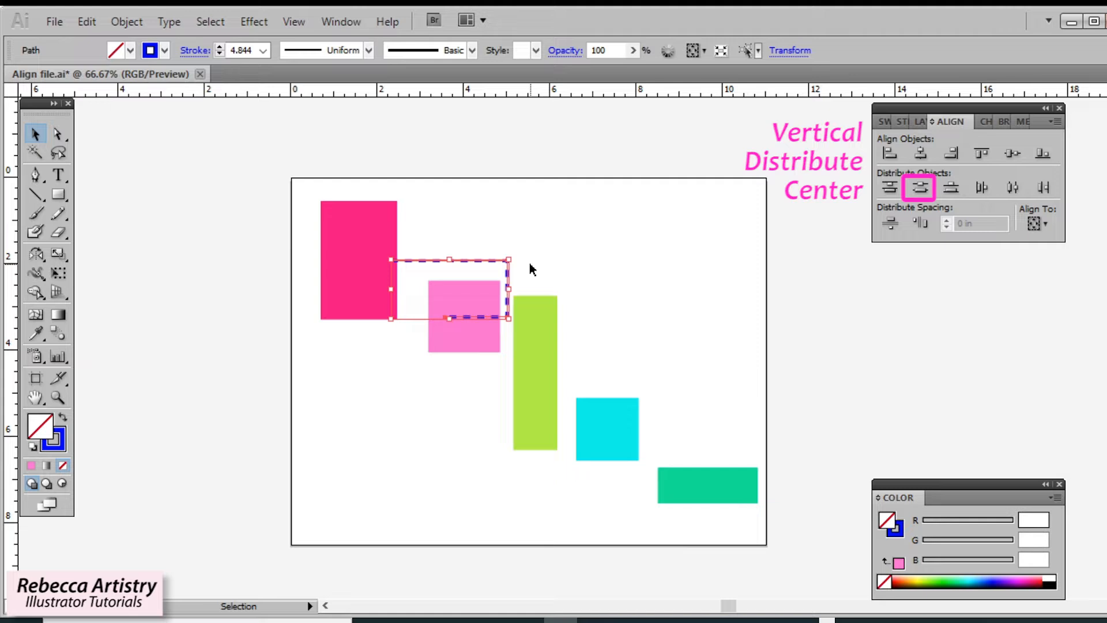
{"action": "key", "text": "ctrl+z"}
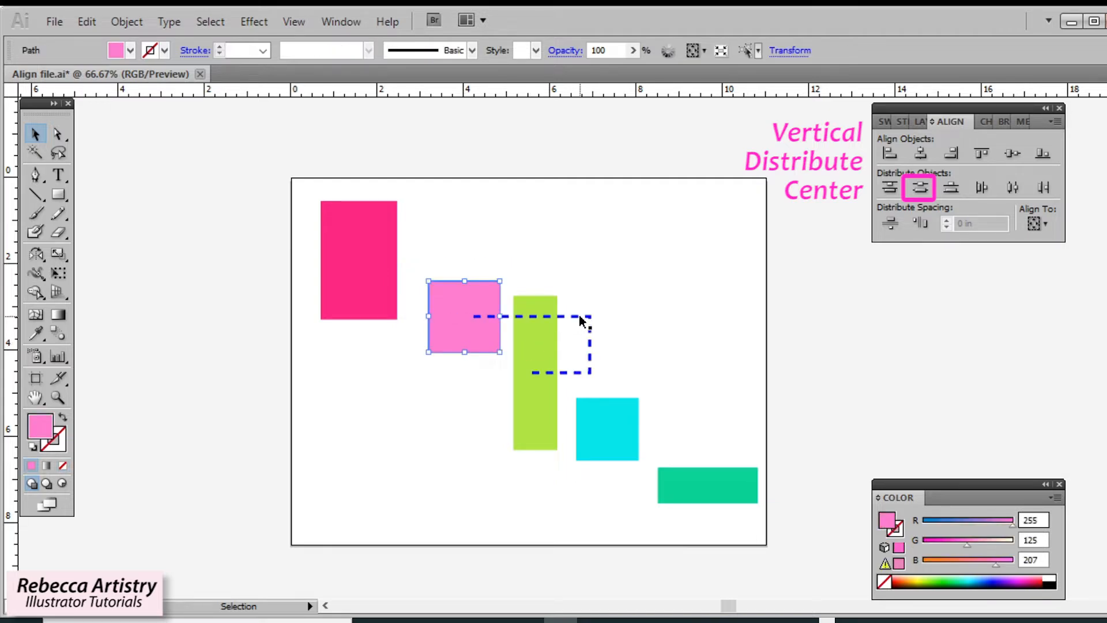
{"action": "left_click", "coordinate": [542, 402]}
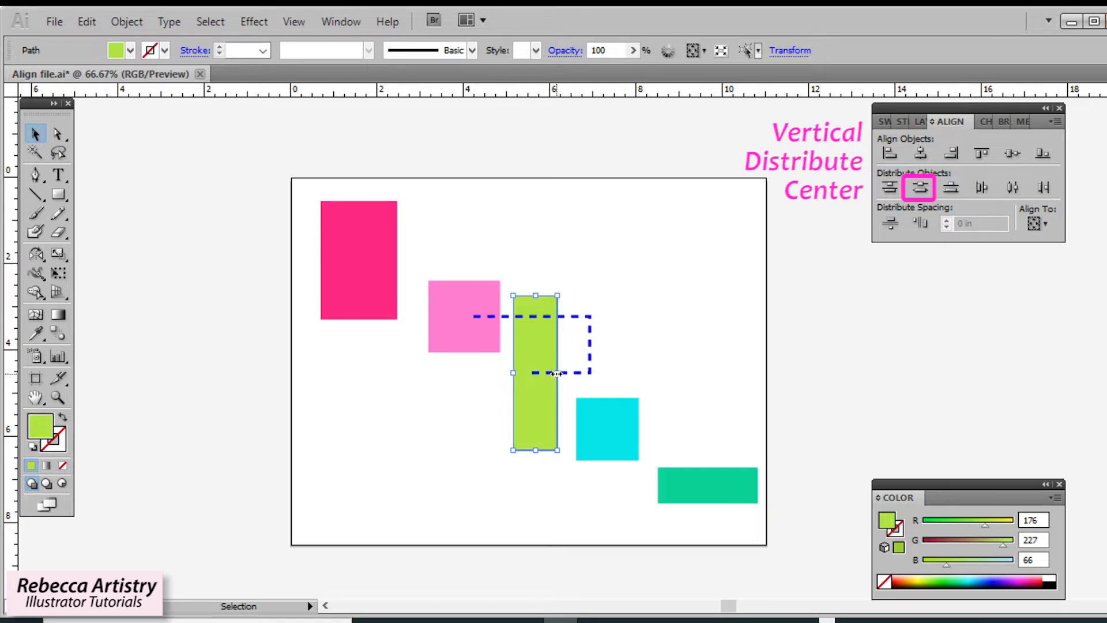
- Move the dashed bracket to the lime–cyan and cyan–teal pairs to compare the spacing between their vertical centers
{"action": "left_click", "coordinate": [593, 363]}
{"action": "left_click_drag", "start_coordinate": [593, 363], "coordinate": [665, 414]}
{"action": "left_click", "coordinate": [533, 354]}
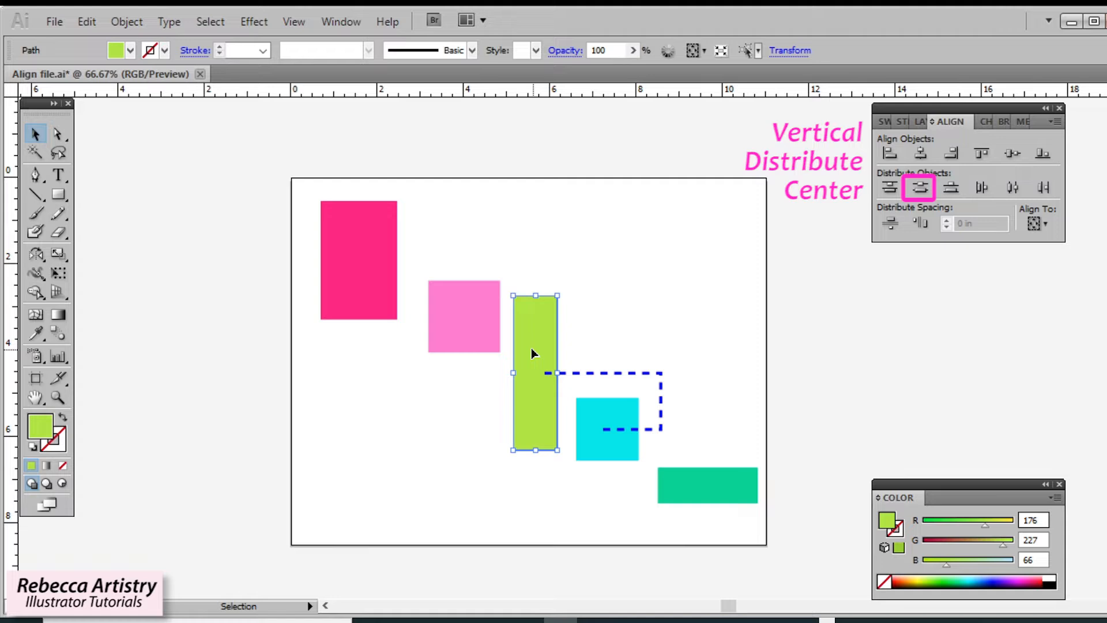
{"action": "left_click", "coordinate": [623, 448]}
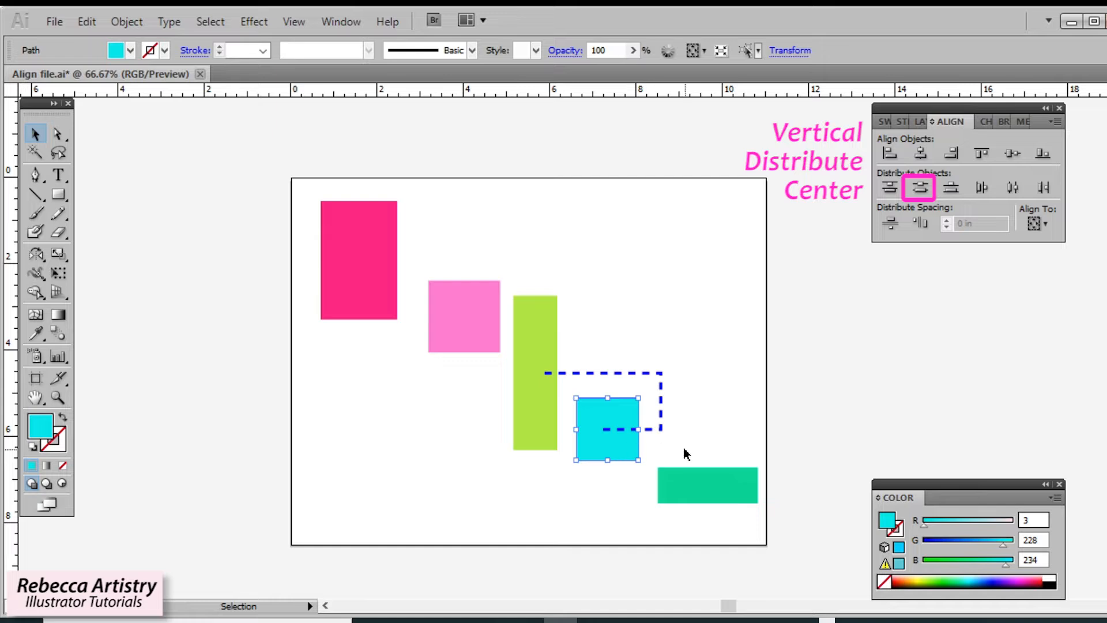
{"action": "left_click", "coordinate": [664, 416]}
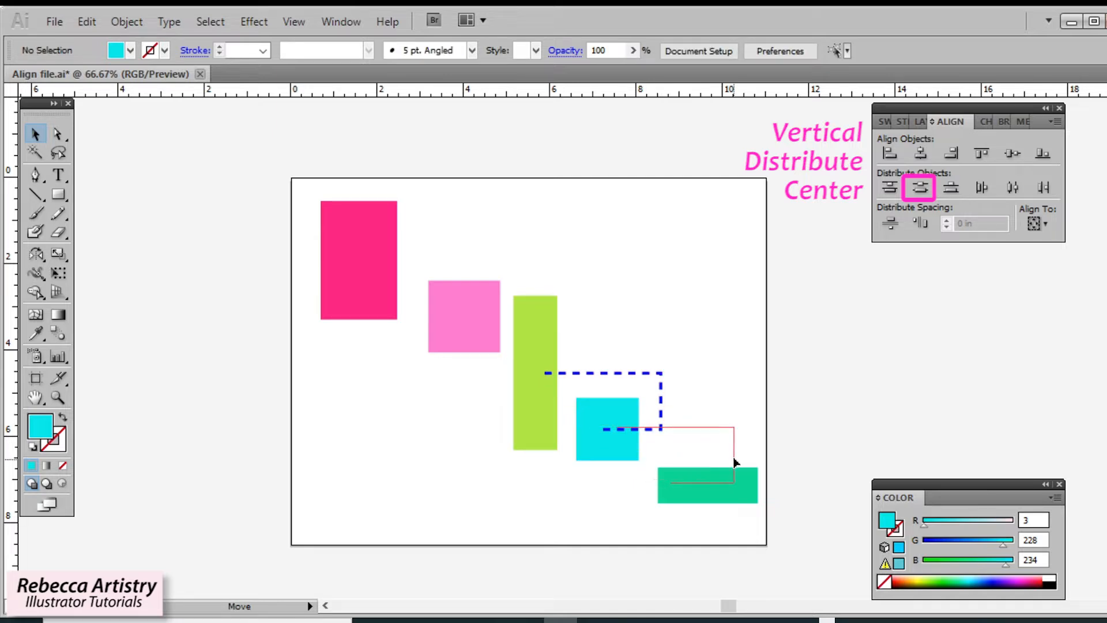
{"action": "left_click", "coordinate": [597, 451]}
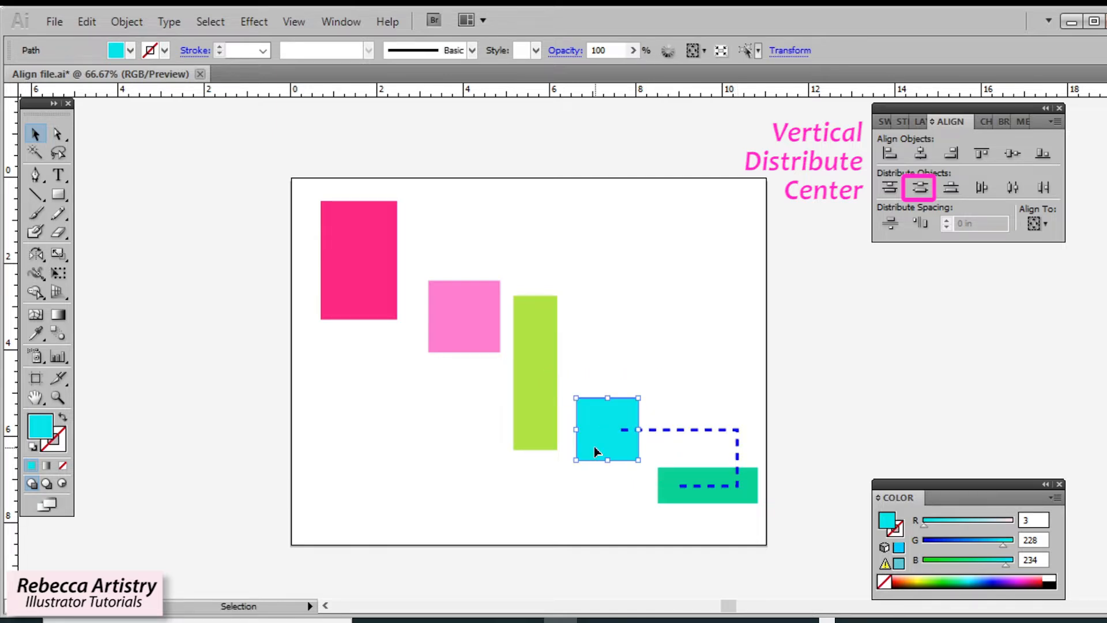
{"action": "left_click", "coordinate": [753, 497]}
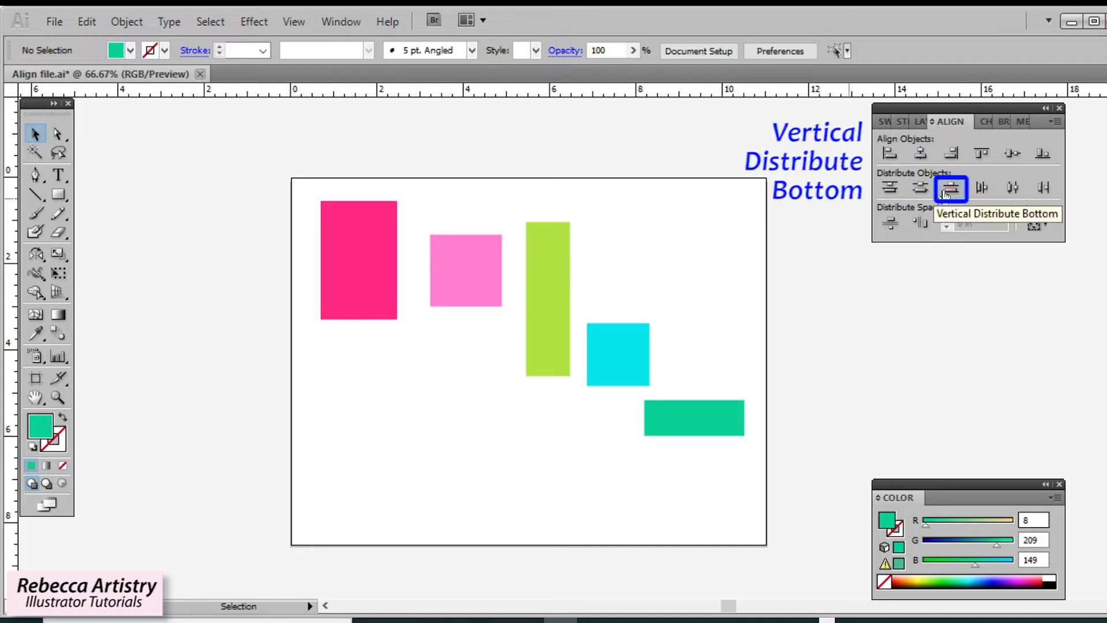
- Select all five rectangles and apply Vertical Distribute Bottom
{"action": "left_click", "coordinate": [362, 300]}
{"action": "left_click", "coordinate": [493, 297], "text": "shift"}
{"action": "left_click", "coordinate": [548, 323], "text": "shift"}
{"action": "left_click", "coordinate": [607, 356], "text": "shift"}
{"action": "left_click", "coordinate": [693, 418], "text": "shift"}
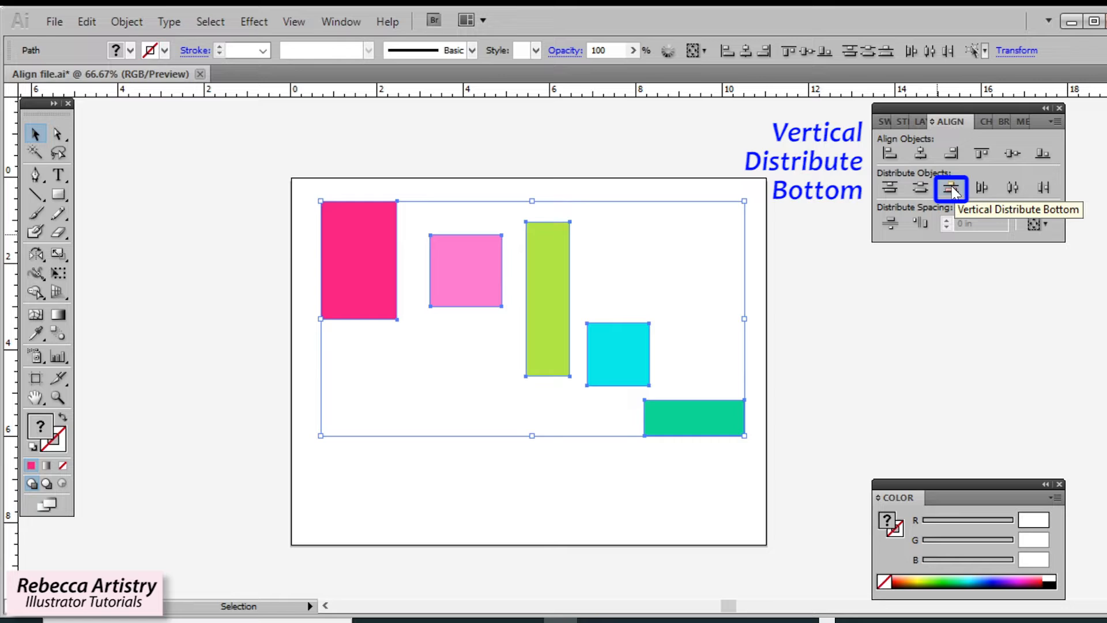
{"action": "left_click", "coordinate": [955, 192]}
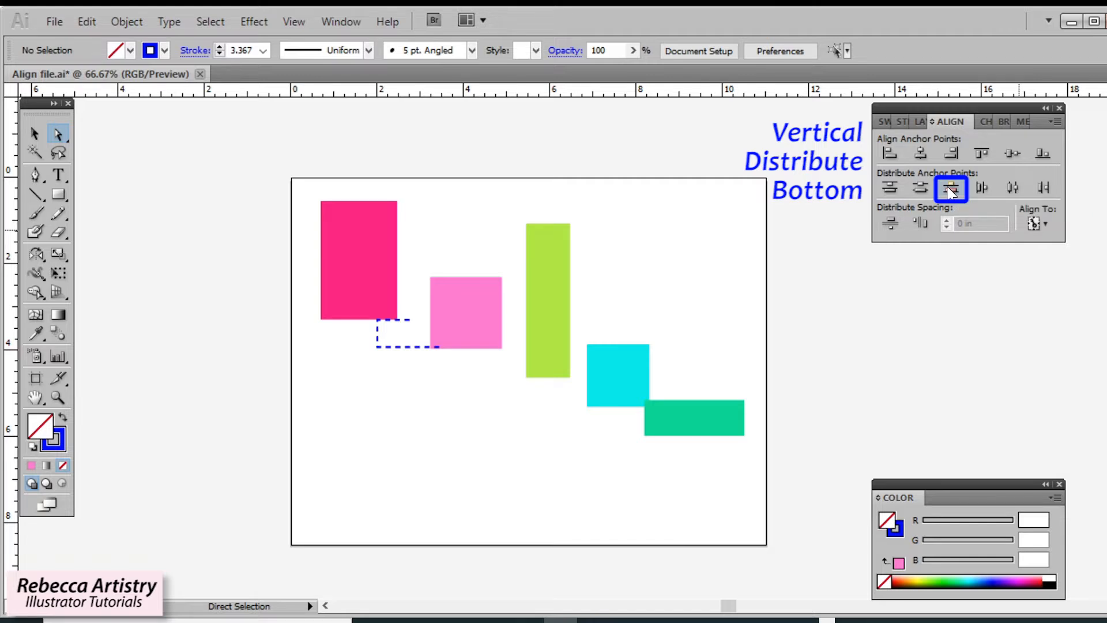
- Using the Selection tool, move the dashed bracket from pair to pair to compare the spacing between the rectangles' bottom edges
{"action": "key", "text": "v"}
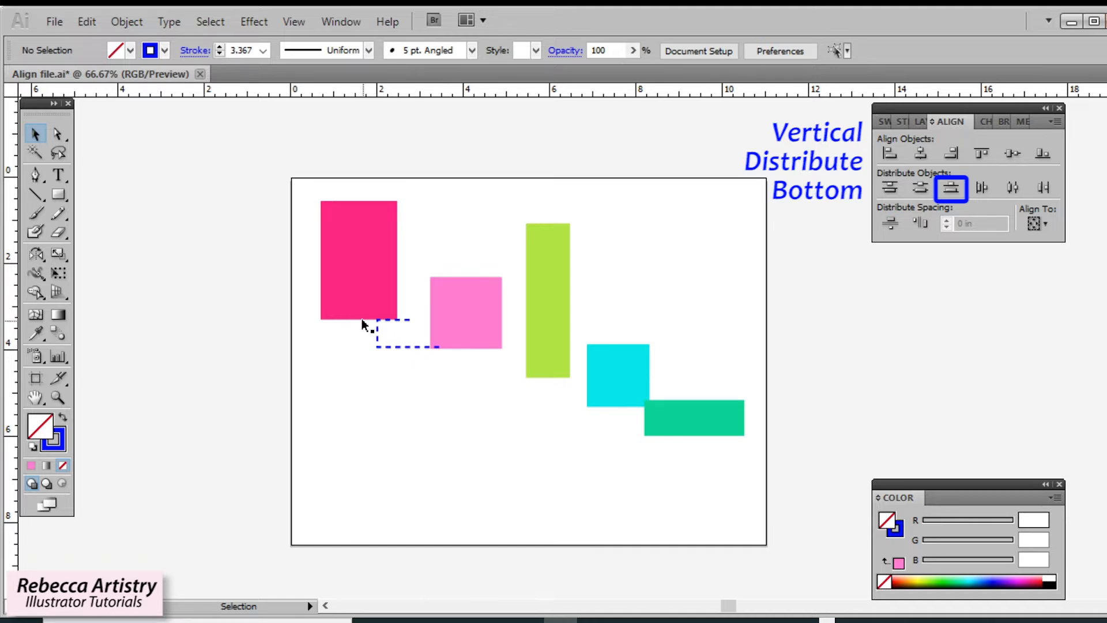
{"action": "left_click_drag", "start_coordinate": [380, 347], "coordinate": [469, 379]}
{"action": "left_click_drag", "start_coordinate": [468, 379], "coordinate": [469, 379]}
{"action": "left_click_drag", "start_coordinate": [509, 379], "coordinate": [572, 408]}
{"action": "left_click", "coordinate": [583, 434]}
{"action": "left_click_drag", "start_coordinate": [569, 407], "coordinate": [642, 441]}
{"action": "left_click", "coordinate": [674, 463]}
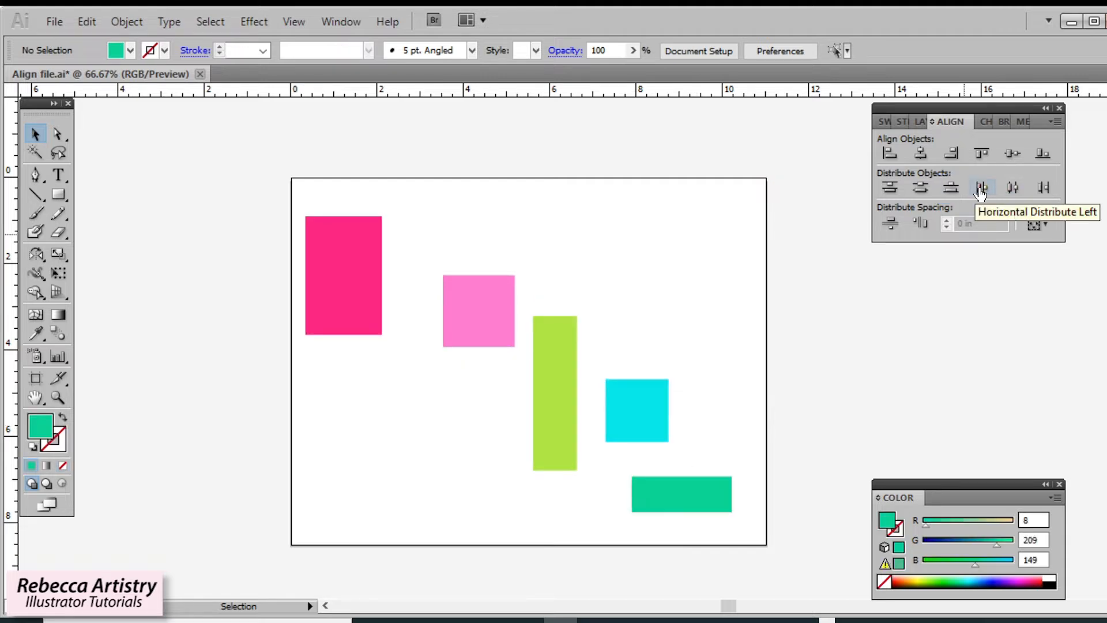
- Select all five rectangles, apply Horizontal Distribute Left and clear the selection
{"action": "left_click", "coordinate": [351, 288]}
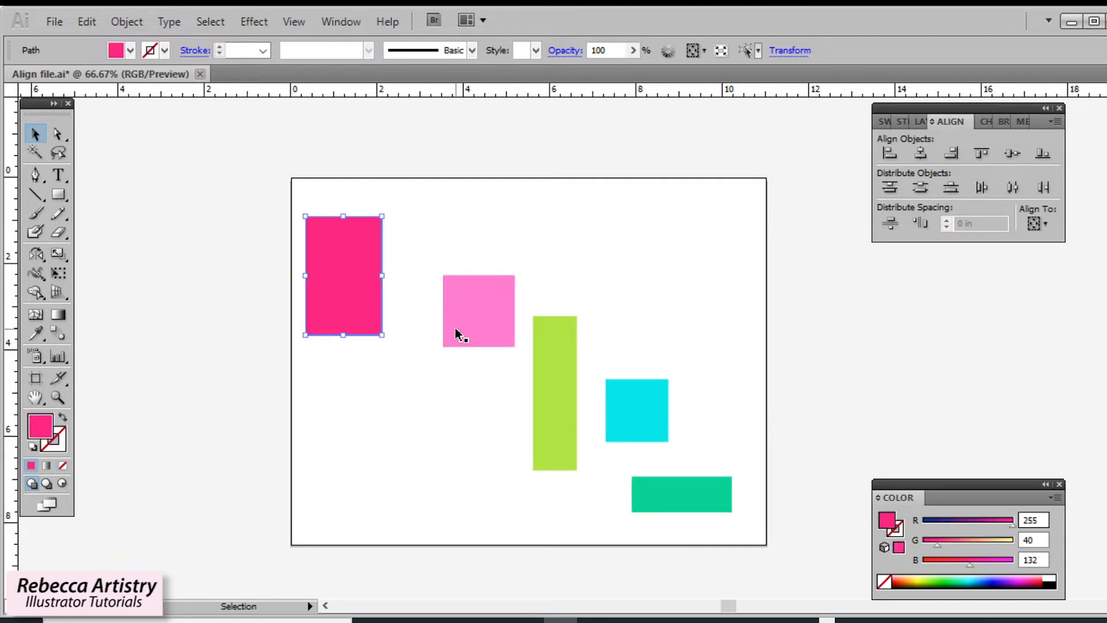
{"action": "left_click", "coordinate": [457, 330], "text": "shift"}
{"action": "left_click", "coordinate": [547, 406], "text": "shift"}
{"action": "left_click", "coordinate": [621, 420], "text": "shift"}
{"action": "left_click", "coordinate": [663, 505], "text": "shift"}
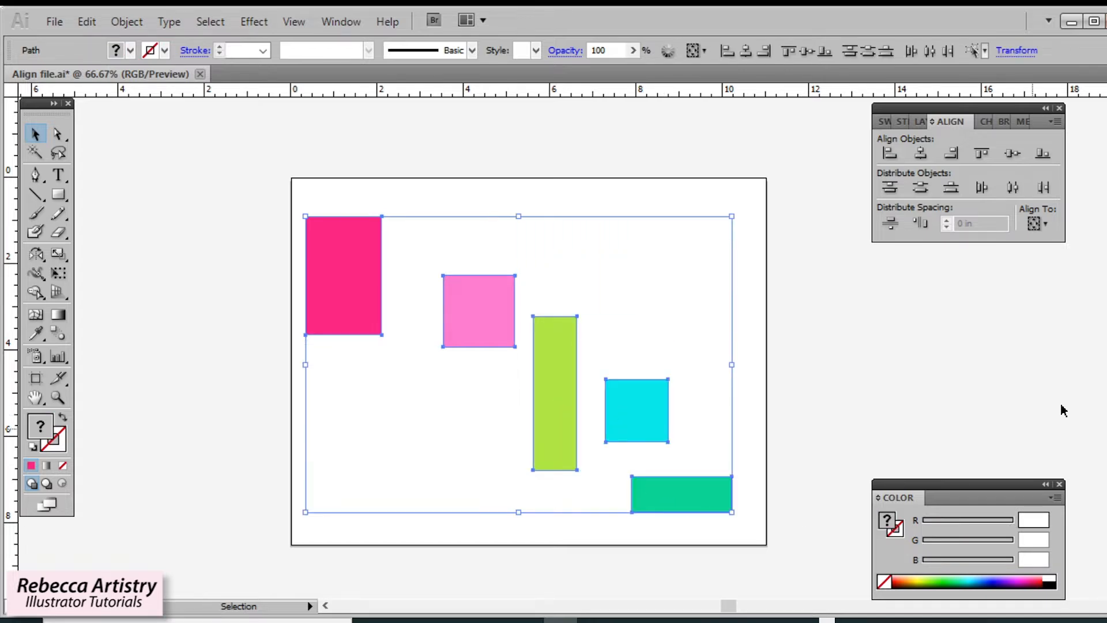
{"action": "left_click", "coordinate": [982, 190]}
{"action": "key", "text": "ctrl+shift+a"}
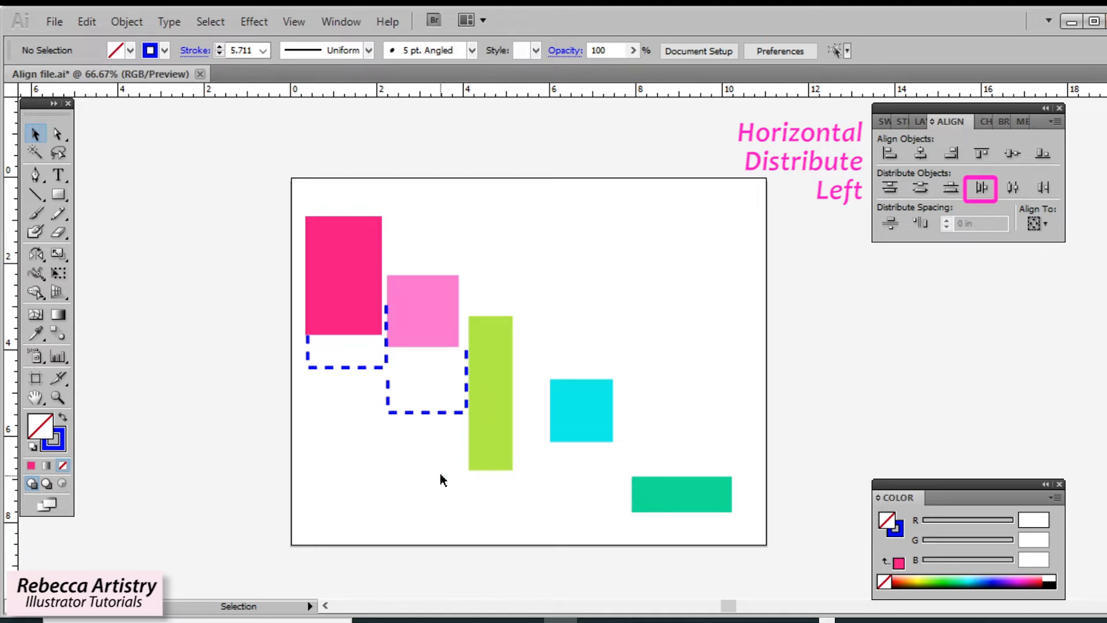
- Copy the dashed bracket to span the left edges of the lime and cyan rectangles, and of the cyan and teal ones
{"action": "left_click_drag", "start_coordinate": [445, 414], "coordinate": [529, 489]}
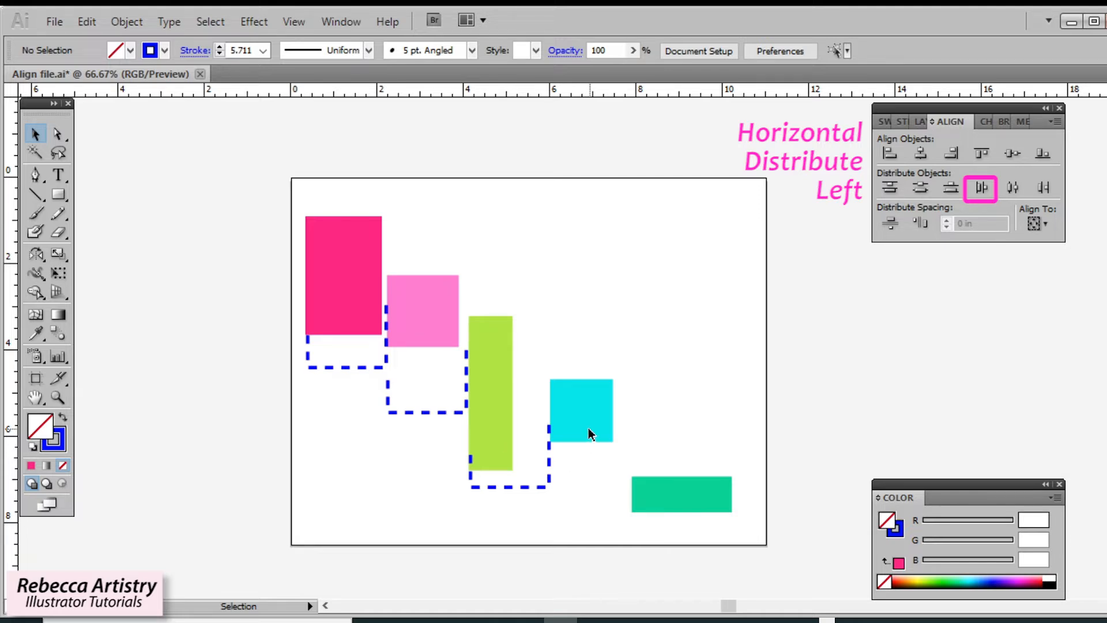
{"action": "left_click_drag", "start_coordinate": [529, 490], "coordinate": [611, 522]}
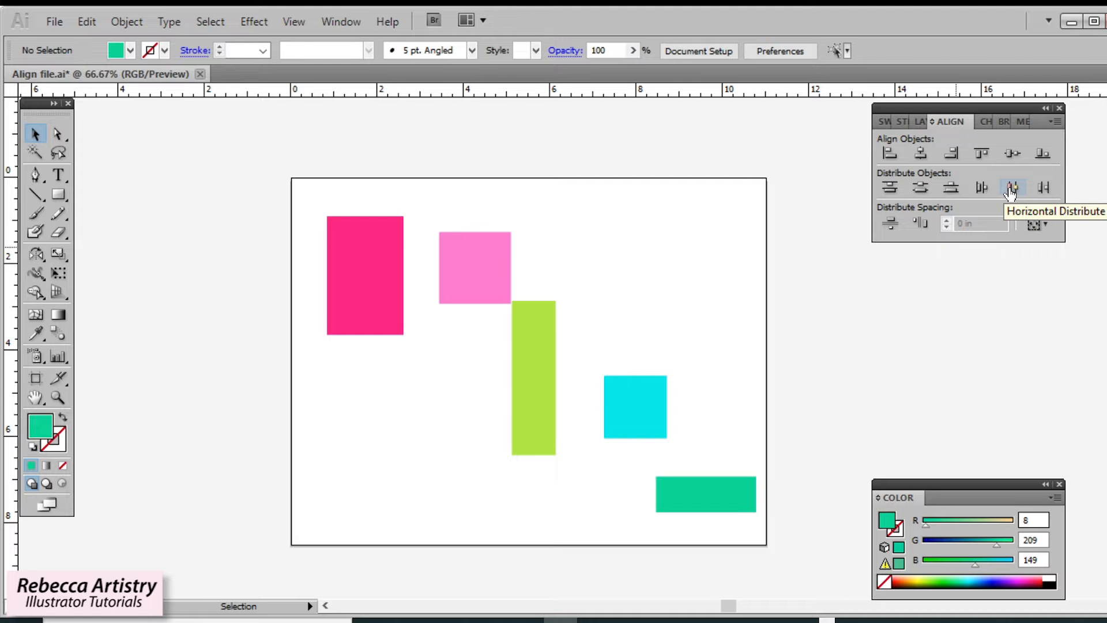
- Select all five rectangles, apply Horizontal Distribute Center and clear the selection
{"action": "left_click", "coordinate": [371, 270]}
{"action": "left_click", "coordinate": [465, 286], "text": "shift"}
{"action": "left_click", "coordinate": [548, 376], "text": "shift"}
{"action": "left_click", "coordinate": [623, 400], "text": "shift"}
{"action": "left_click", "coordinate": [706, 489], "text": "shift"}
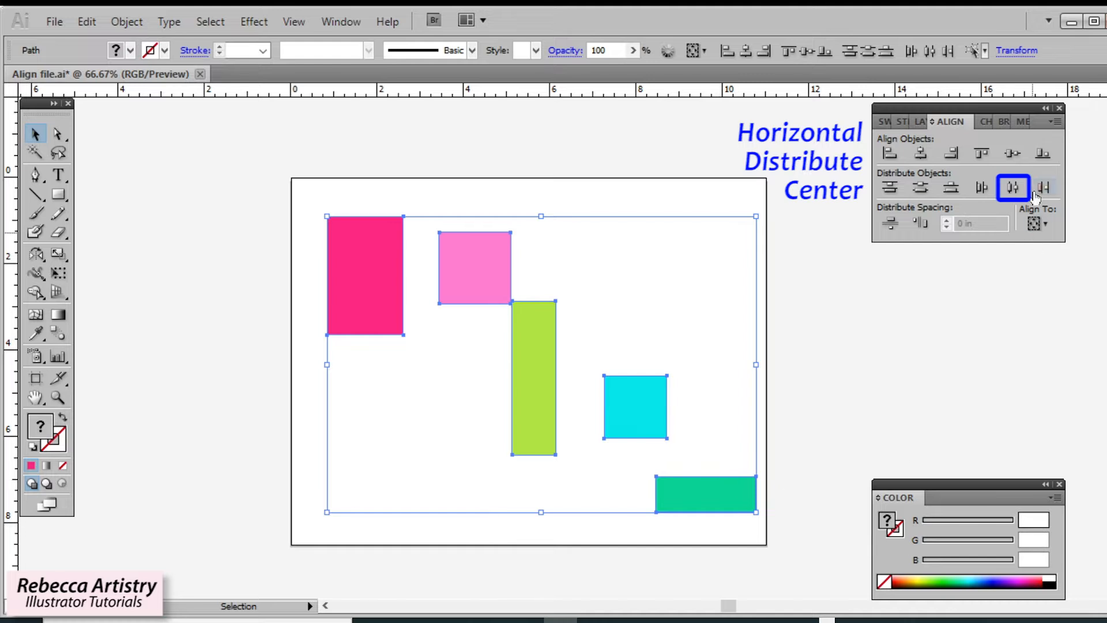
{"action": "left_click", "coordinate": [1013, 188]}
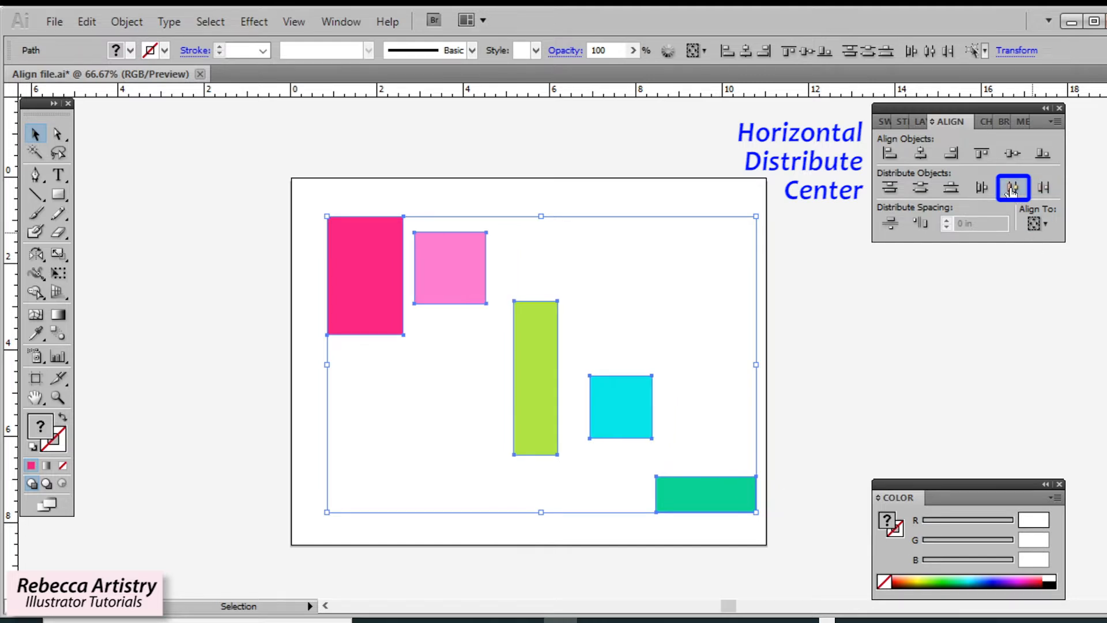
{"action": "left_click", "coordinate": [612, 272]}
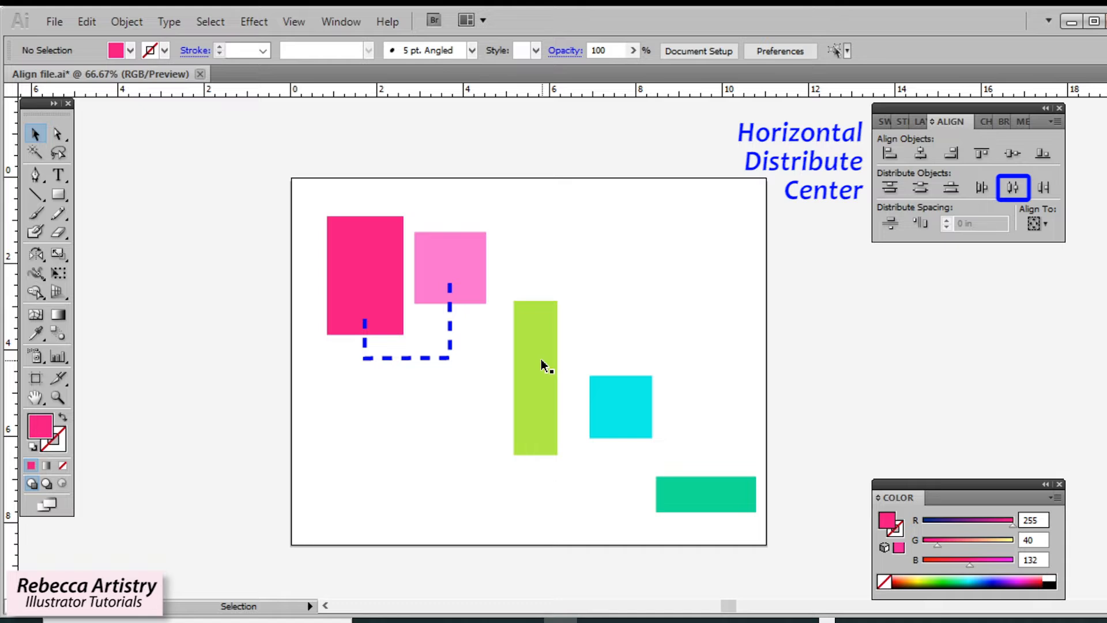
- Copy the dashed bracket from the two pink rectangles so it spans the horizontal centers of the light pink and lime rectangles
{"action": "left_click", "coordinate": [372, 320]}
{"action": "left_click", "coordinate": [411, 362]}
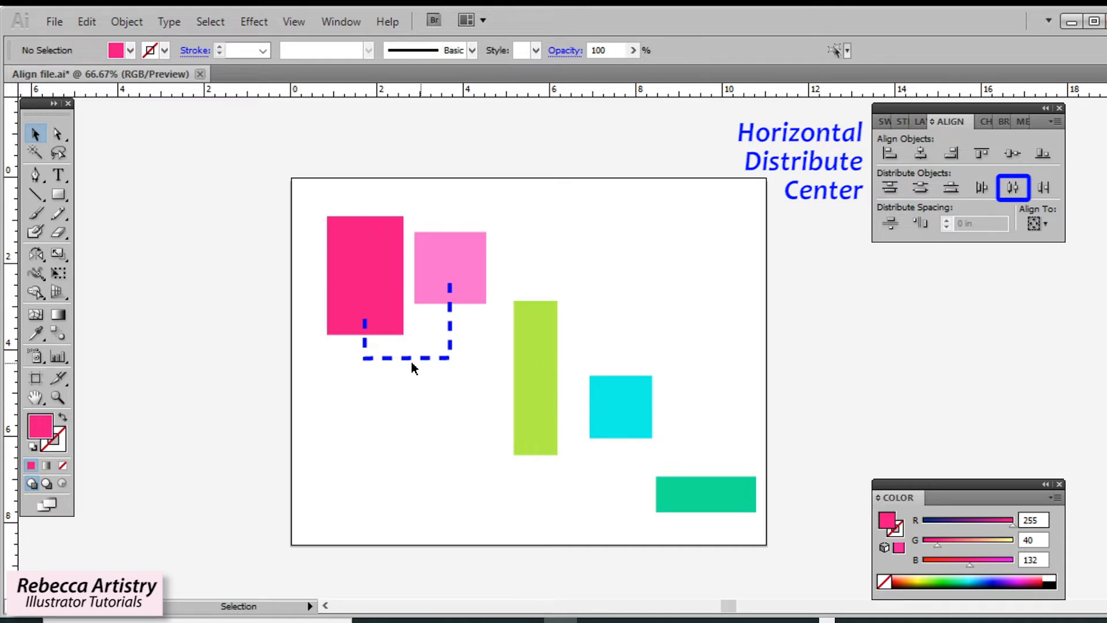
{"action": "left_click", "coordinate": [376, 291]}
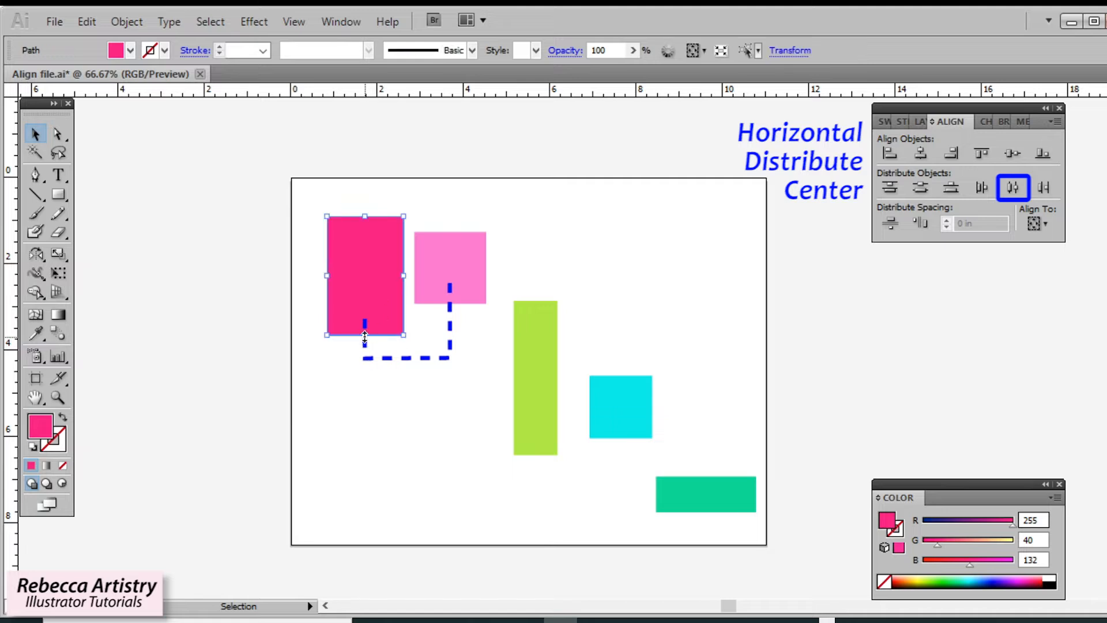
{"action": "left_click", "coordinate": [468, 278]}
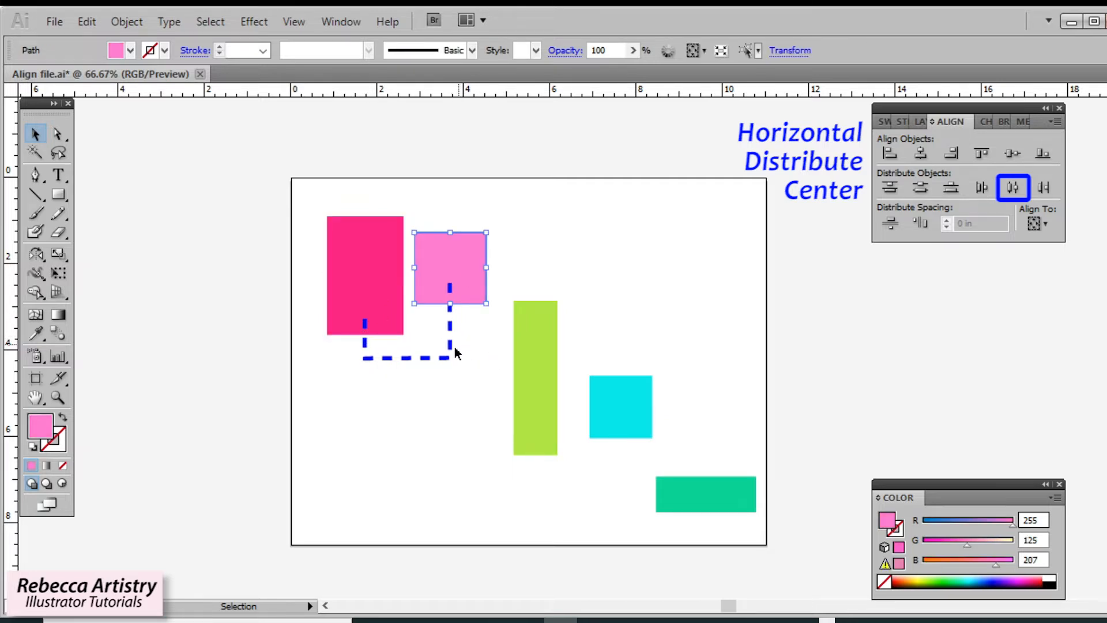
{"action": "left_click_drag", "start_coordinate": [424, 356], "coordinate": [510, 479]}
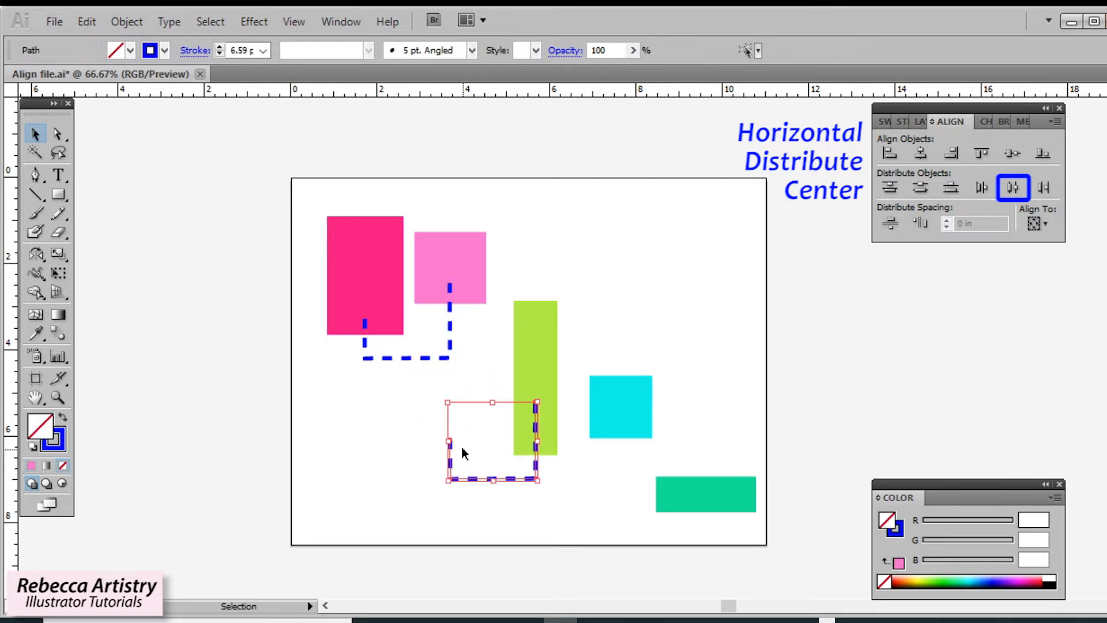
{"action": "left_click", "coordinate": [230, 239]}
{"action": "left_click", "coordinate": [549, 382]}
{"action": "left_click", "coordinate": [487, 348]}
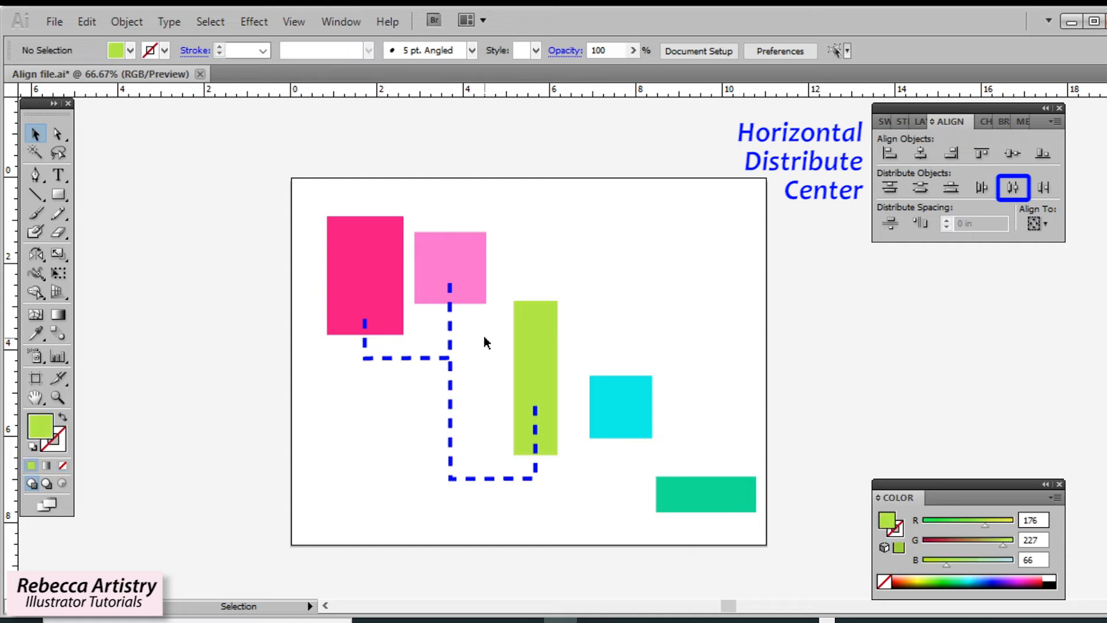
- Copy the dashed bracket from the light pink and lime rectangles to span the horizontal centers of the lime and cyan rectangles
{"action": "left_click", "coordinate": [475, 301]}
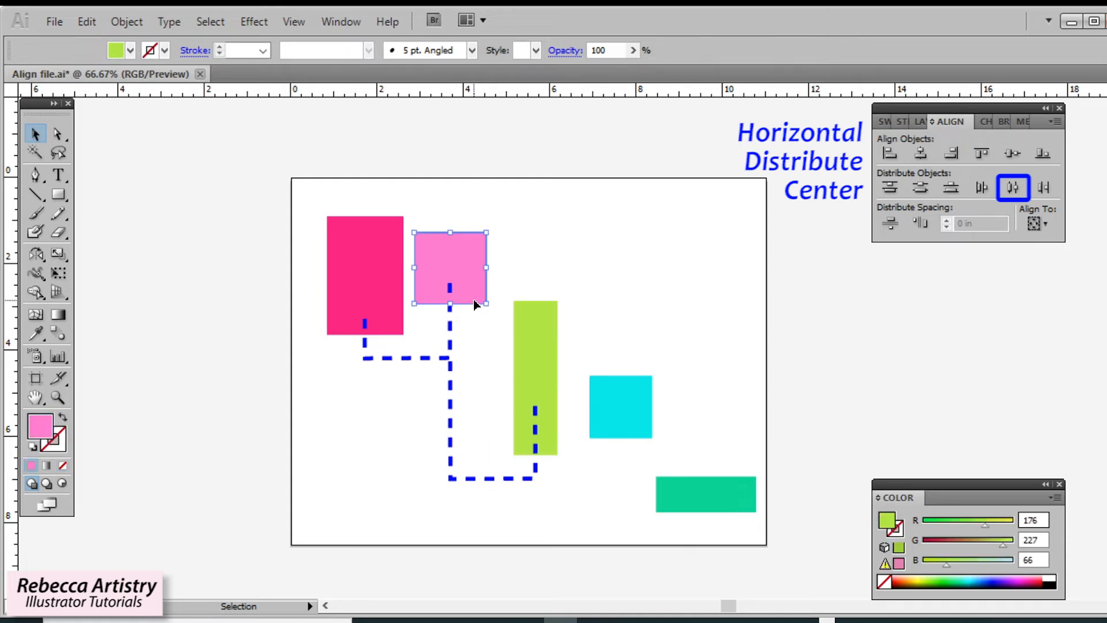
{"action": "left_click", "coordinate": [552, 379]}
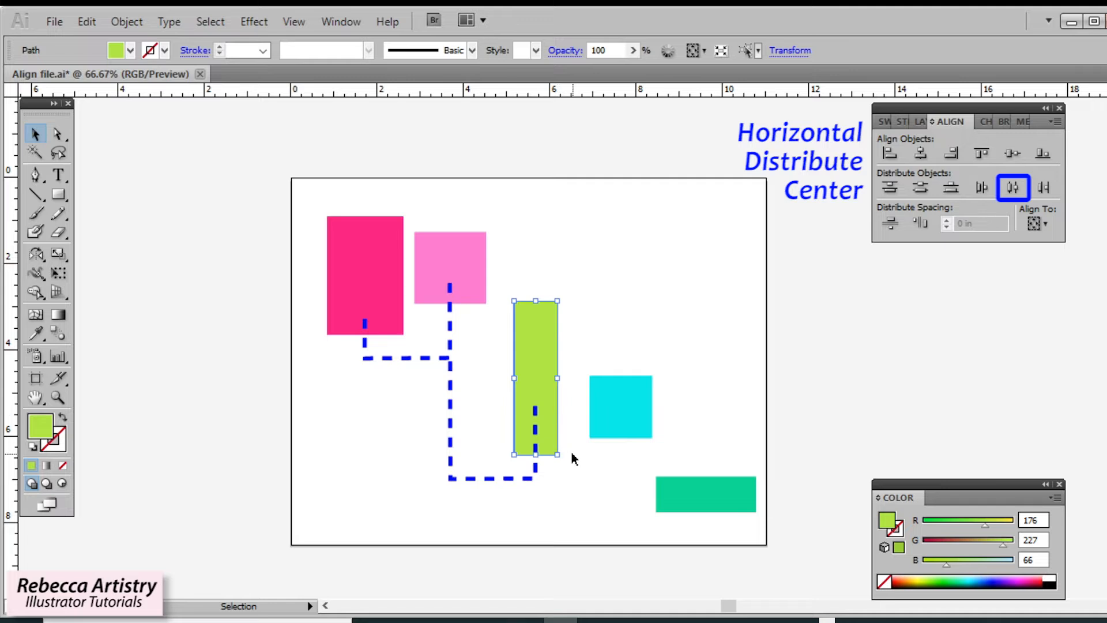
{"action": "left_click", "coordinate": [600, 499]}
{"action": "mouse_move", "coordinate": [607, 513]}
{"action": "left_mouse_down"}
{"action": "mouse_move", "coordinate": [608, 540]}
{"action": "mouse_move", "coordinate": [603, 526]}
{"action": "left_mouse_up"}
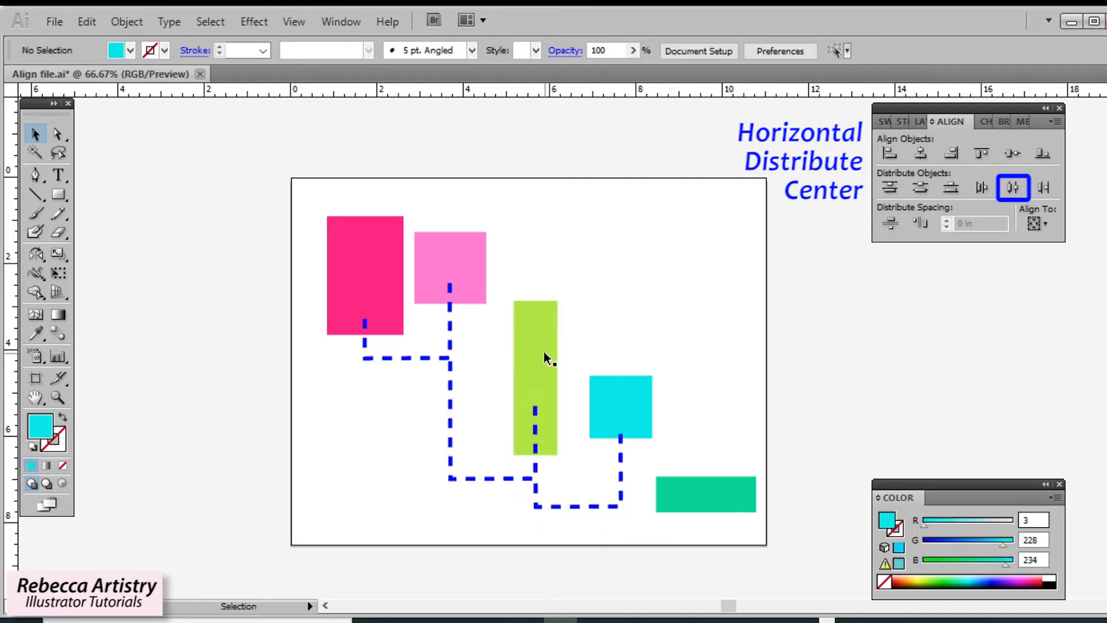
- Copy the lowest dashed bracket to span the horizontal centers of the cyan and teal rectangles, and check both rectangles against it
{"action": "left_click", "coordinate": [545, 358]}
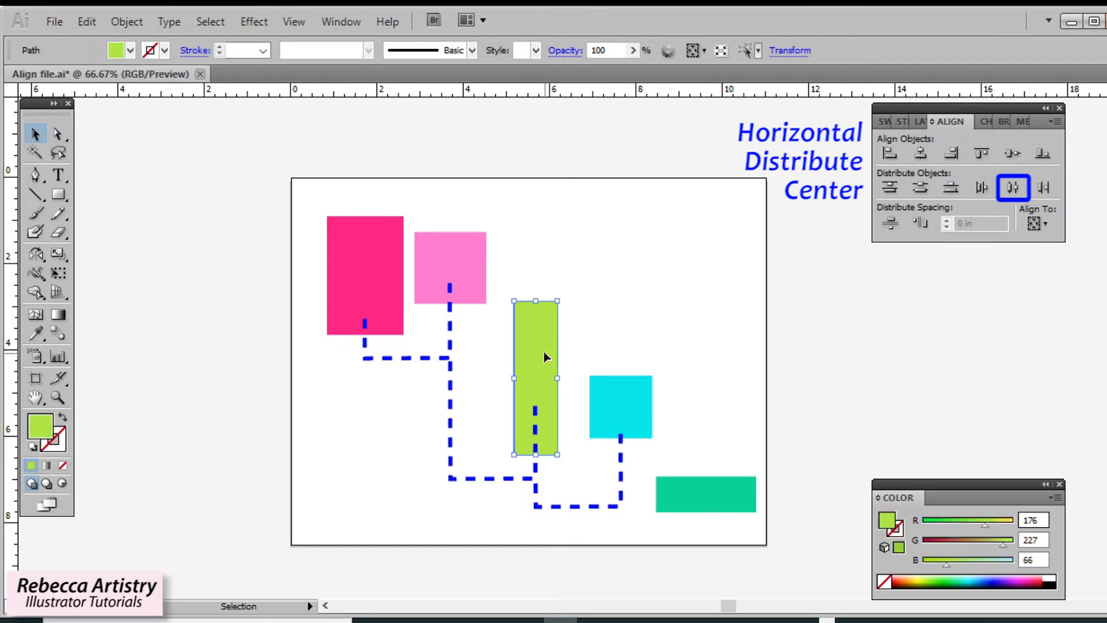
{"action": "left_click", "coordinate": [639, 413]}
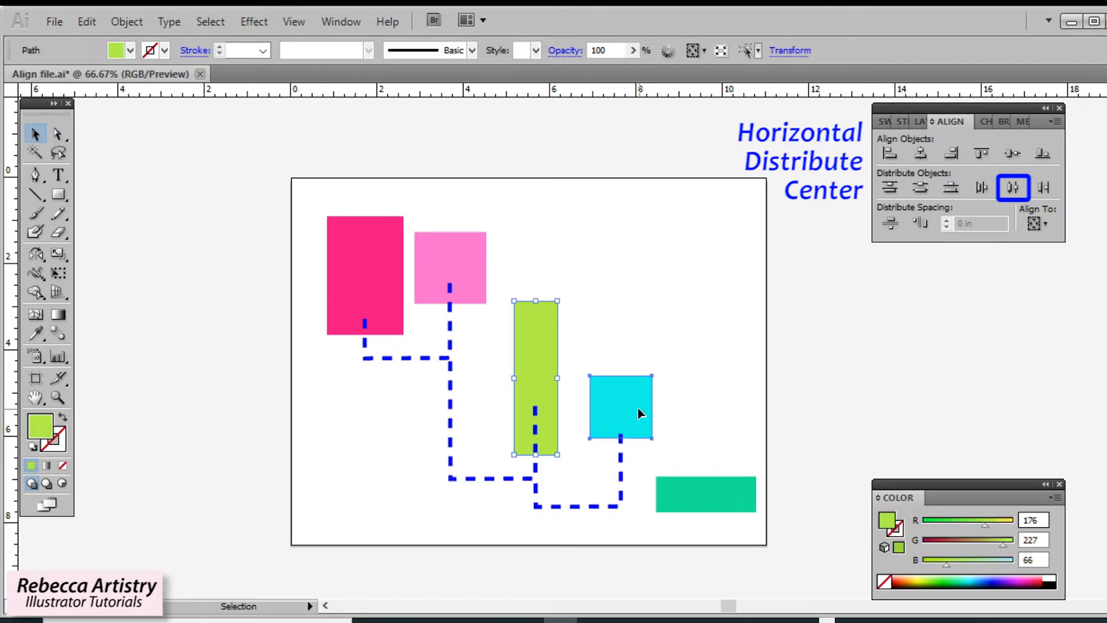
{"action": "left_click", "coordinate": [681, 446]}
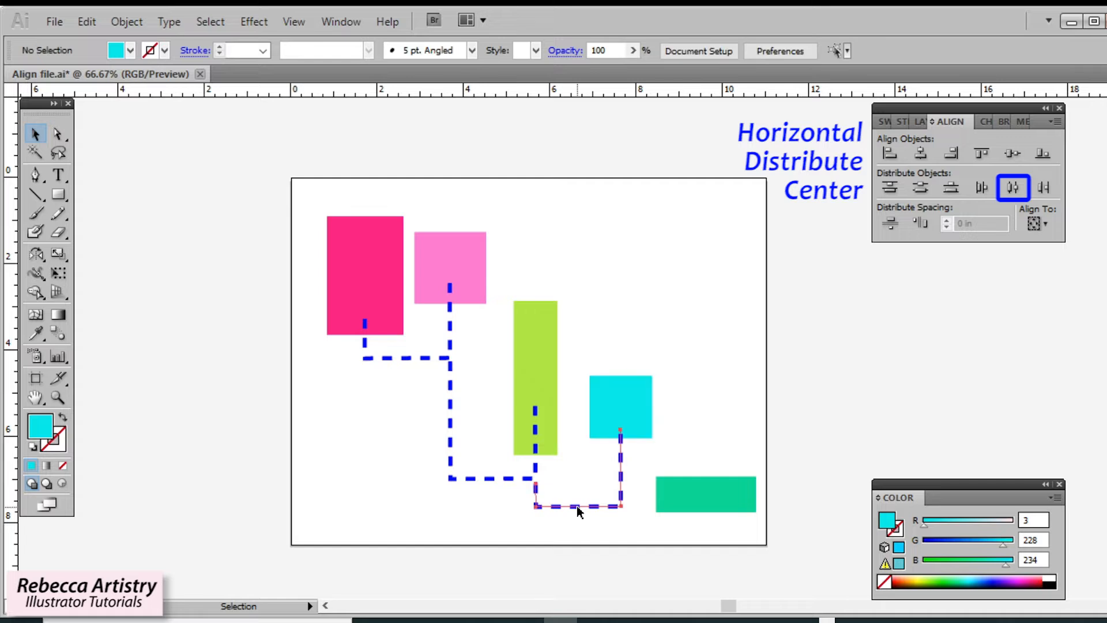
{"action": "left_click_drag", "start_coordinate": [579, 511], "coordinate": [663, 531]}
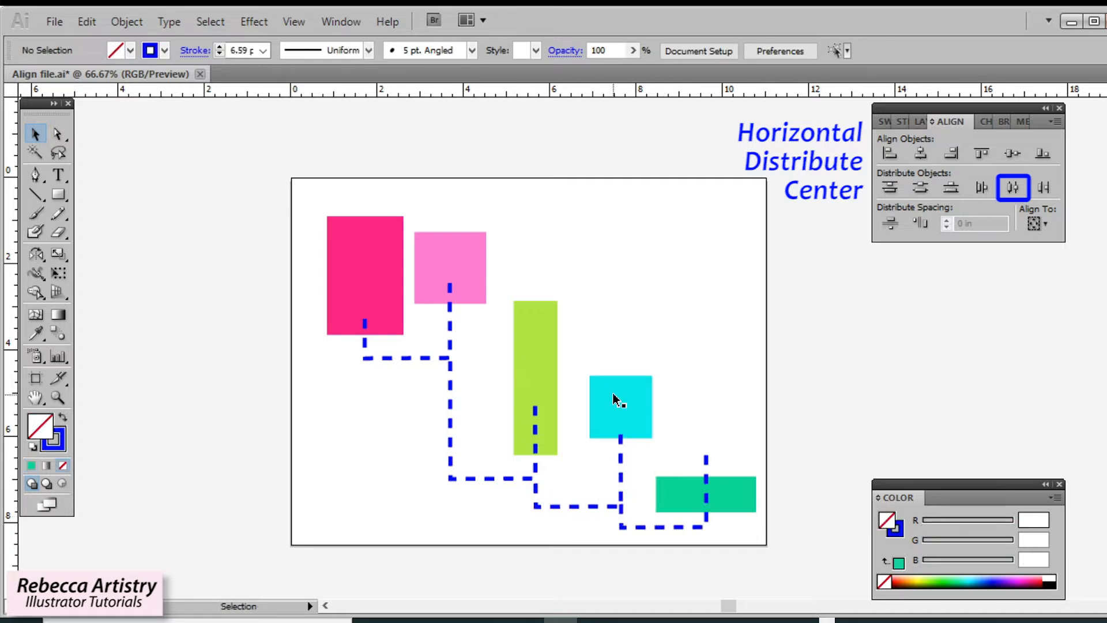
{"action": "left_click", "coordinate": [636, 412]}
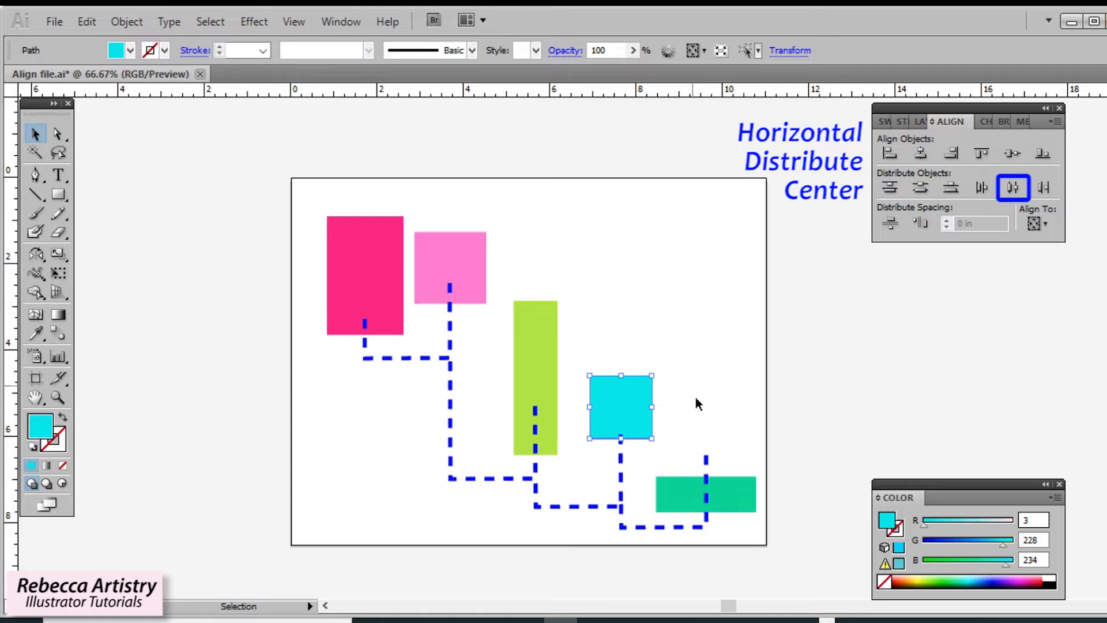
{"action": "left_click", "coordinate": [743, 485]}
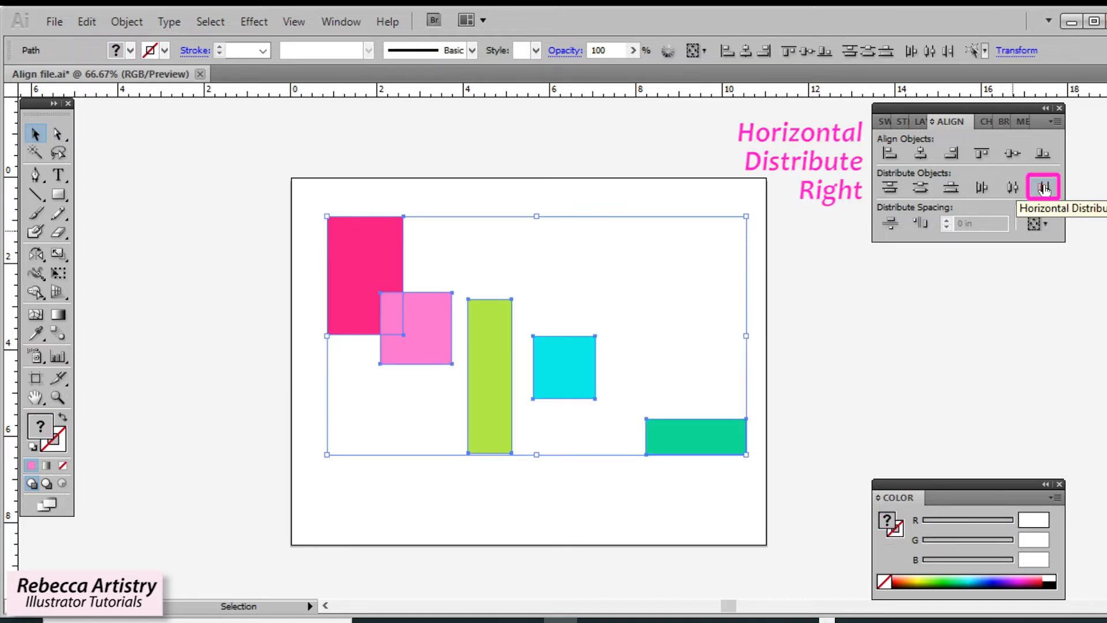
- Apply Horizontal Distribute Right to the five rectangles and copy the dashed bracket to span the right edges of the light pink and lime ones
{"action": "left_click", "coordinate": [1045, 188]}
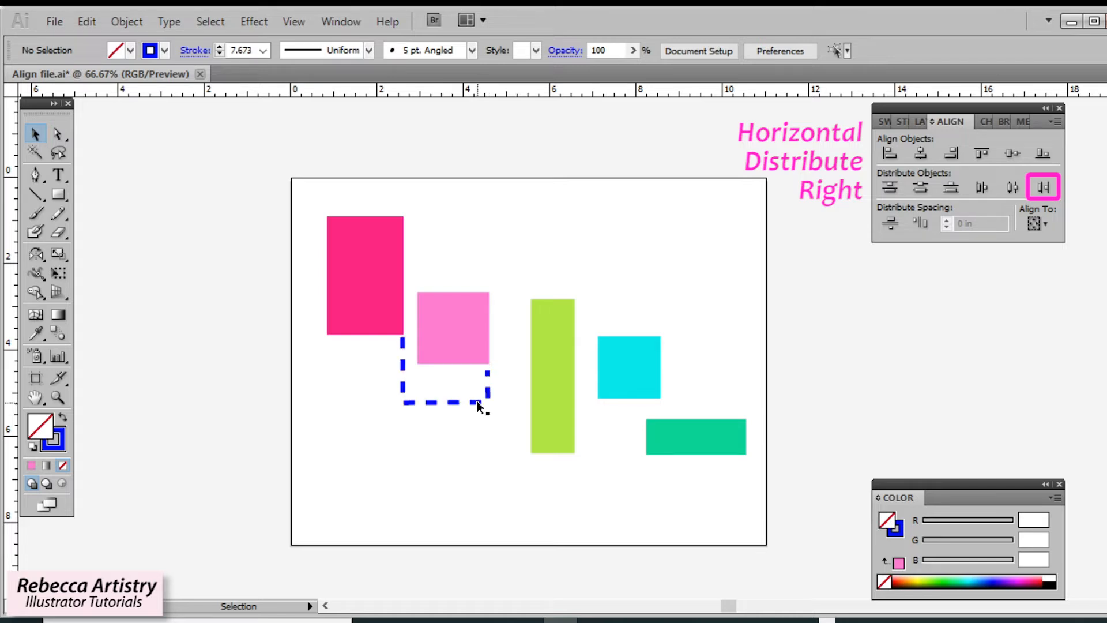
{"action": "left_click_drag", "start_coordinate": [478, 406], "coordinate": [563, 493]}
{"action": "left_click", "coordinate": [628, 494]}
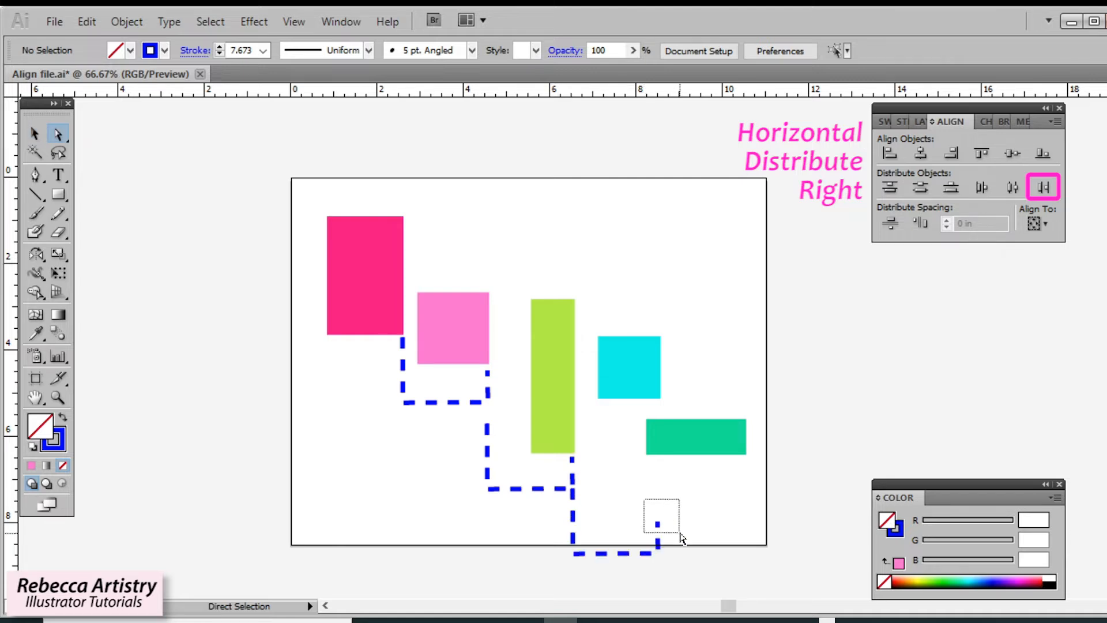
- Extend the lowest bracket's short end up to the cyan rectangle's right edge and copy that bracket toward the teal rectangle's right edge
{"action": "left_click_drag", "start_coordinate": [680, 534], "coordinate": [681, 535]}
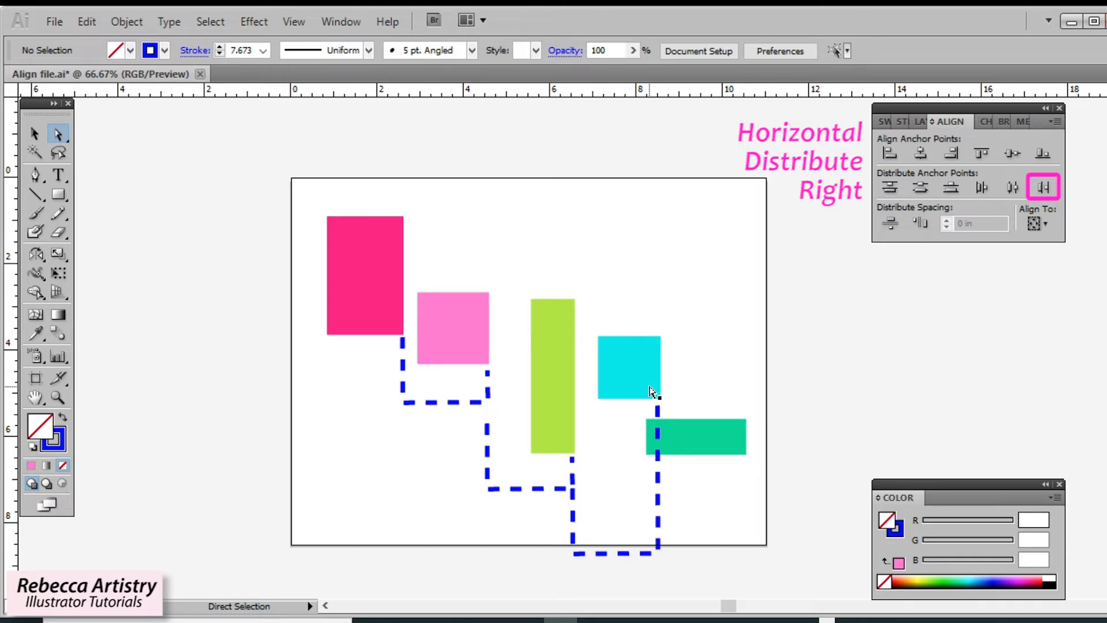
{"action": "left_click", "coordinate": [34, 133]}
{"action": "left_click_drag", "start_coordinate": [616, 556], "coordinate": [740, 507]}
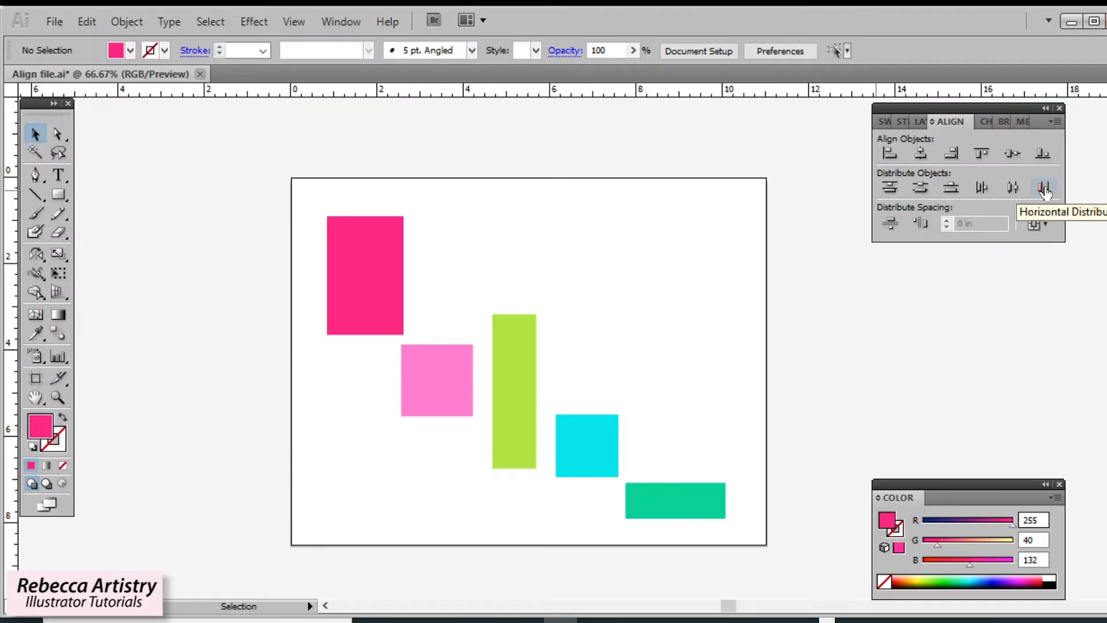
- Try Align to Artboard as the alignment reference and return to Align to Selection
{"action": "left_click", "coordinate": [1047, 223]}
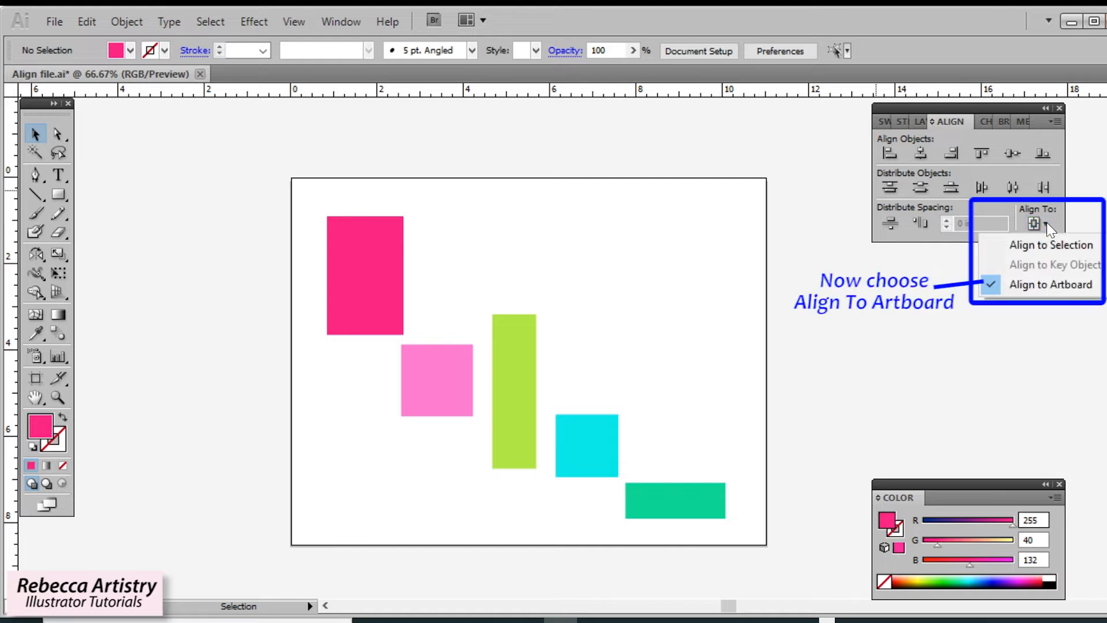
{"action": "left_click", "coordinate": [1047, 285]}
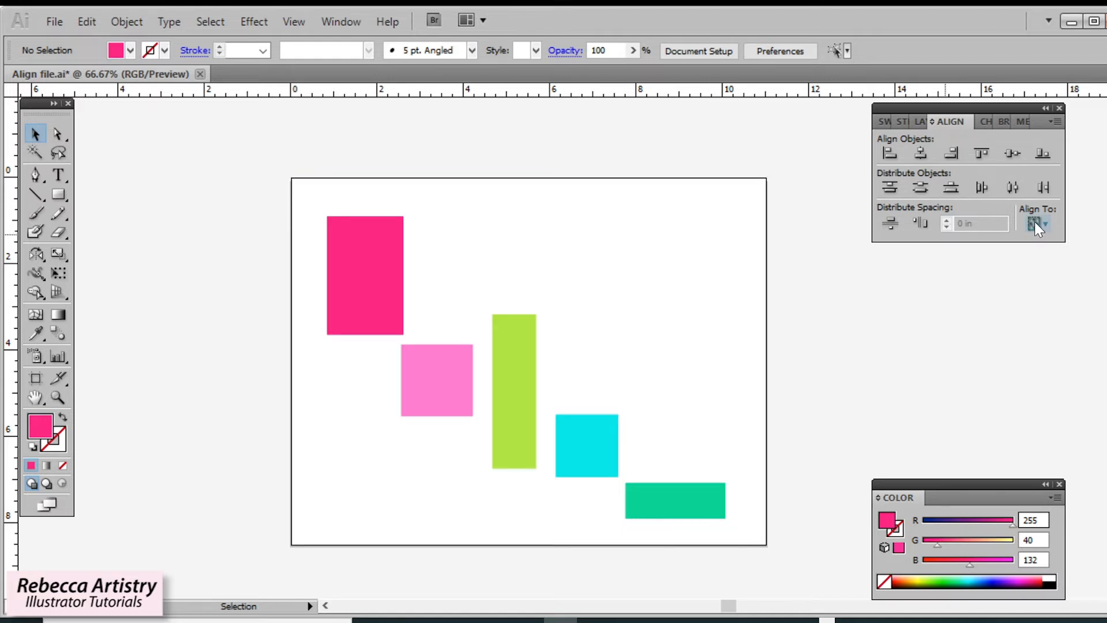
{"action": "left_click", "coordinate": [1048, 229]}
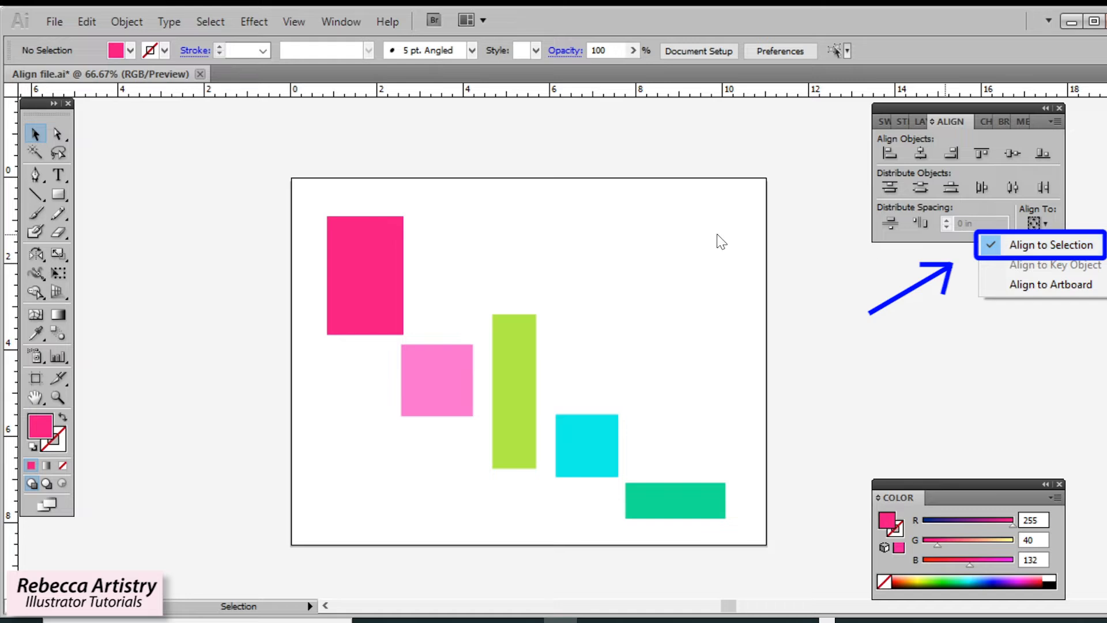
- Select all five rectangles, apply Vertical Distribute Top relative to the selection, and undo the distribution
{"action": "left_click_drag", "start_coordinate": [338, 197], "coordinate": [741, 531]}
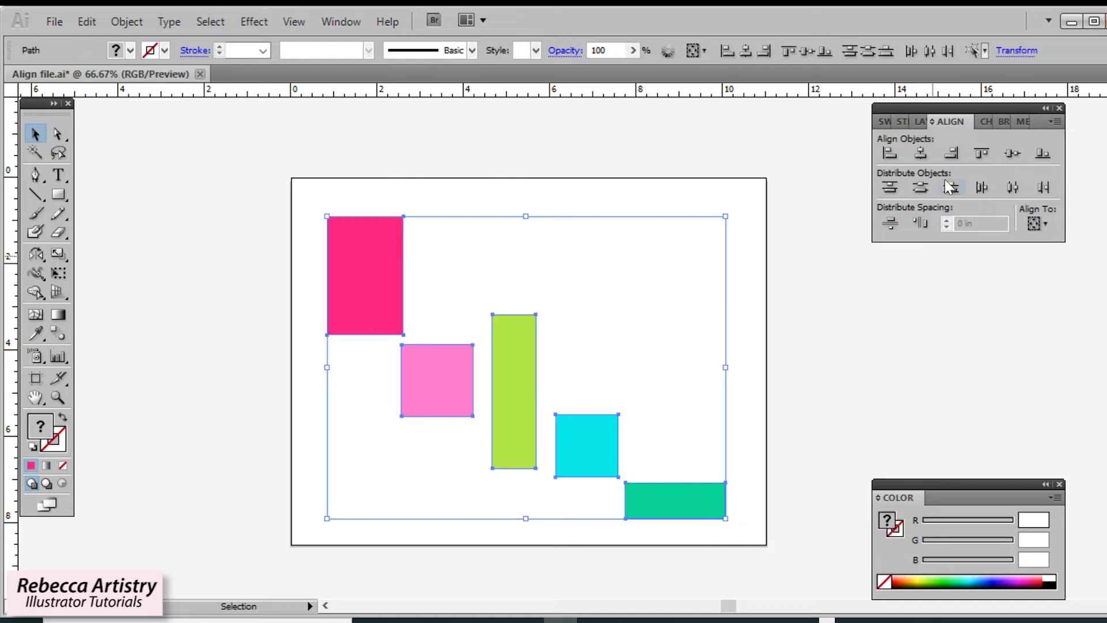
{"action": "left_click", "coordinate": [890, 187]}
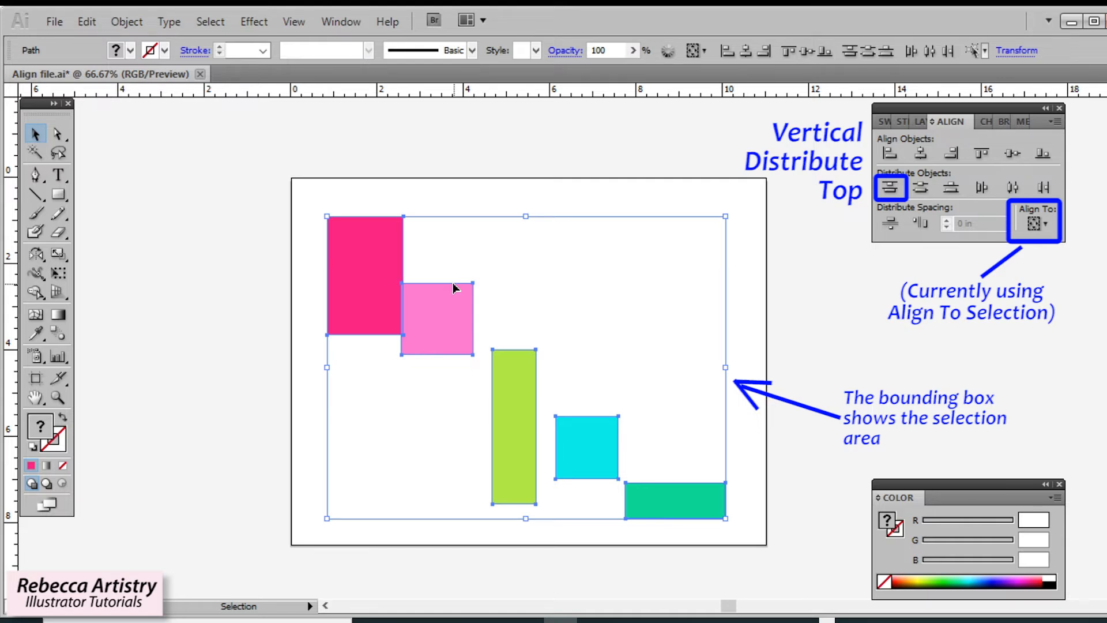
{"action": "key", "text": "ctrl+z"}
- Switch the reference to Align to Artboard, apply Vertical Distribute Top to the selected rectangles and clear the selection
{"action": "left_click", "coordinate": [1047, 223]}
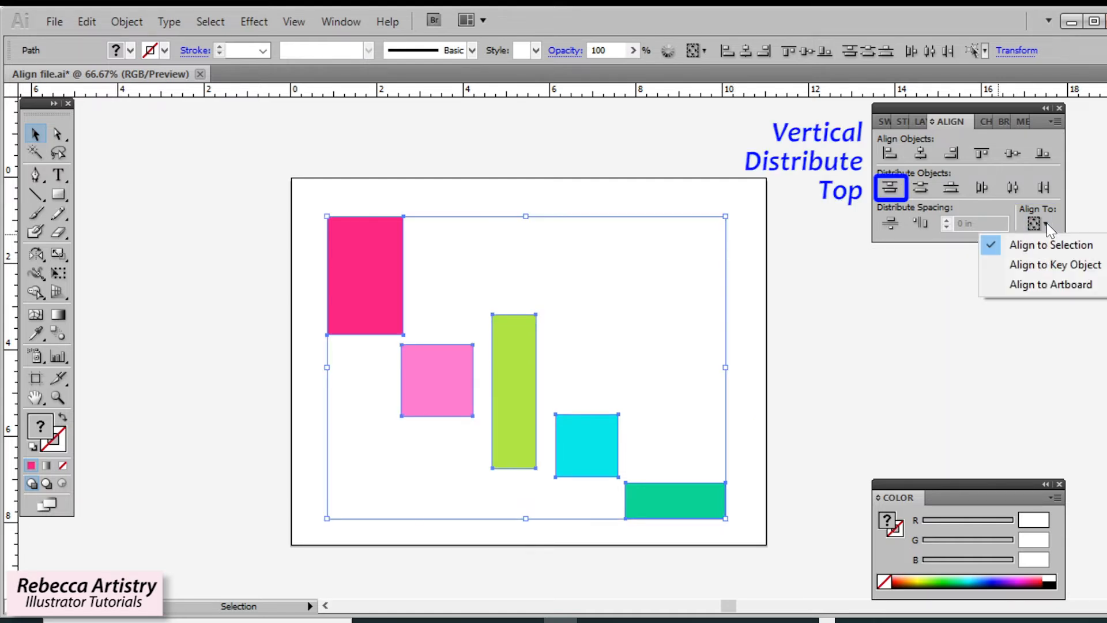
{"action": "left_click", "coordinate": [1046, 285]}
{"action": "left_click", "coordinate": [891, 188]}
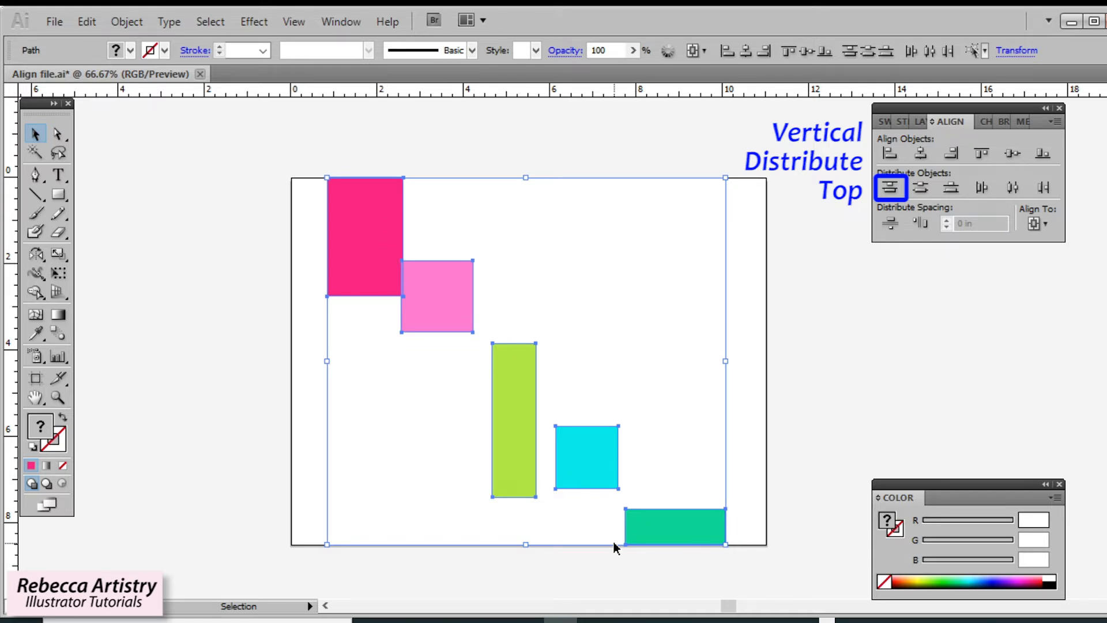
{"action": "left_click", "coordinate": [409, 188]}
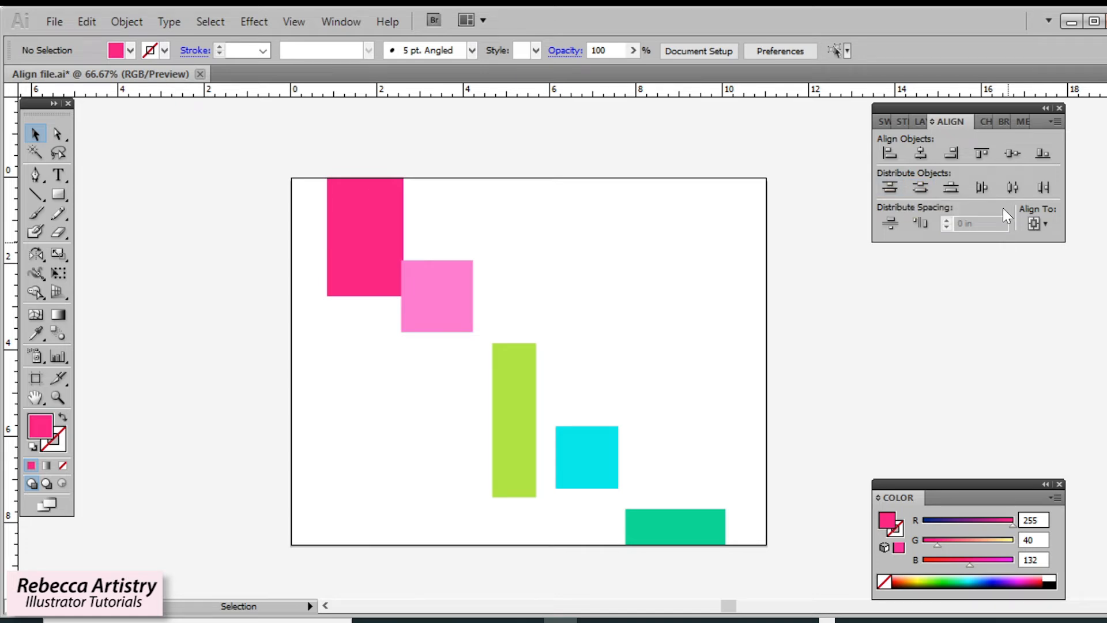
- Shift the magenta and light pink rectangles slightly left and the teal one right, and select all five rectangles
{"action": "left_click", "coordinate": [1045, 224]}
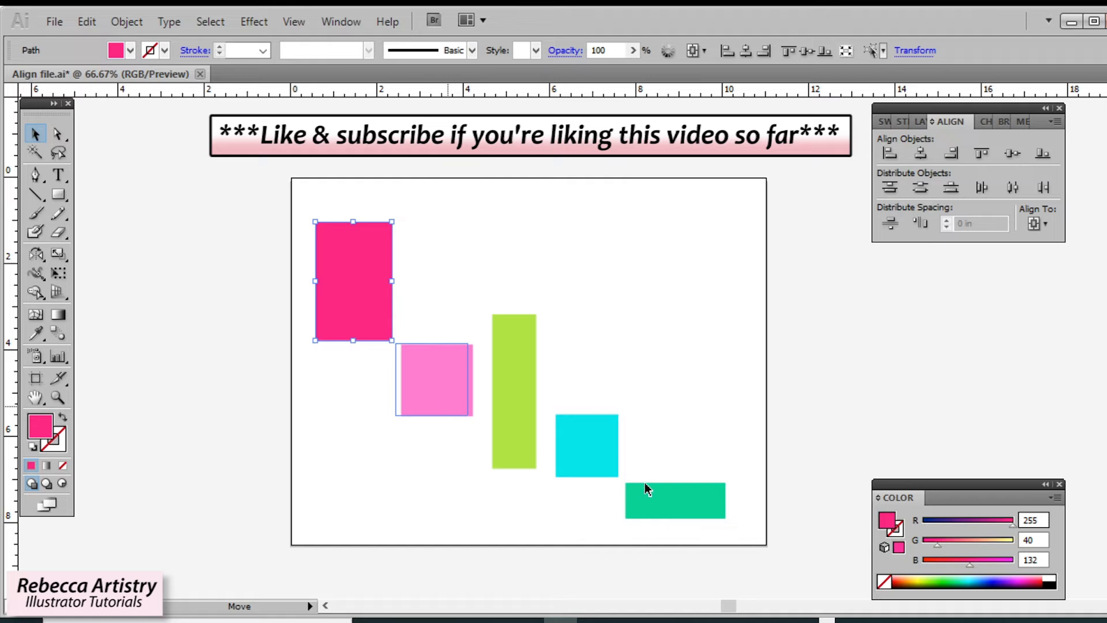
{"action": "left_click_drag", "start_coordinate": [646, 489], "coordinate": [665, 495]}
{"action": "key", "text": "ctrl+a"}
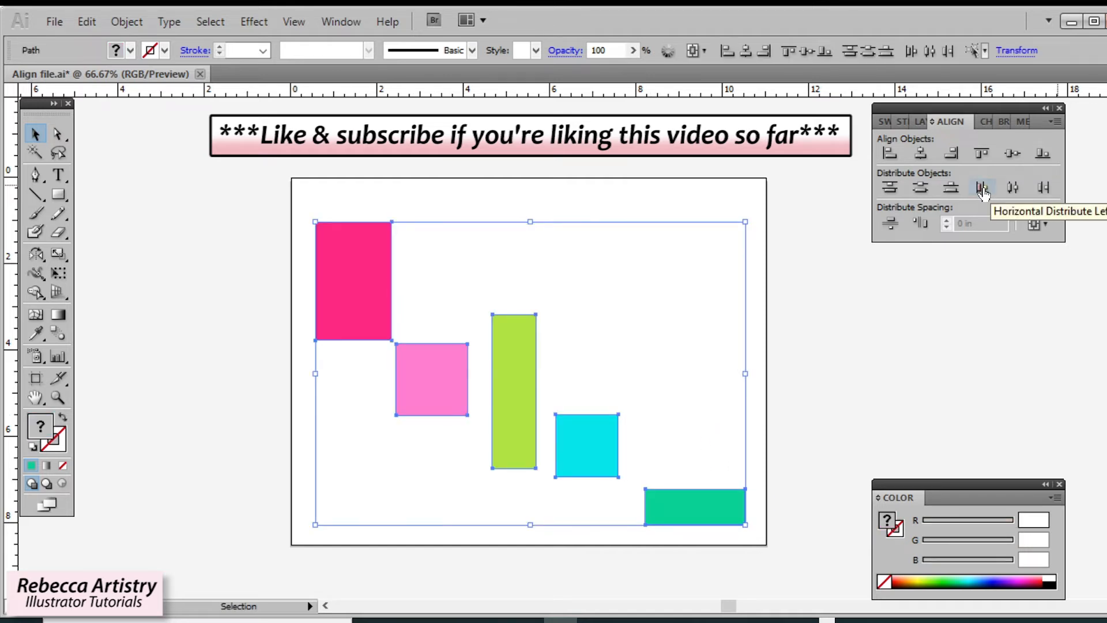
- Switch the reference to Align to Selection, apply Horizontal Distribute Left to the five rectangles, and undo the distribution
{"action": "left_click", "coordinate": [1044, 224]}
{"action": "left_click", "coordinate": [1050, 247]}
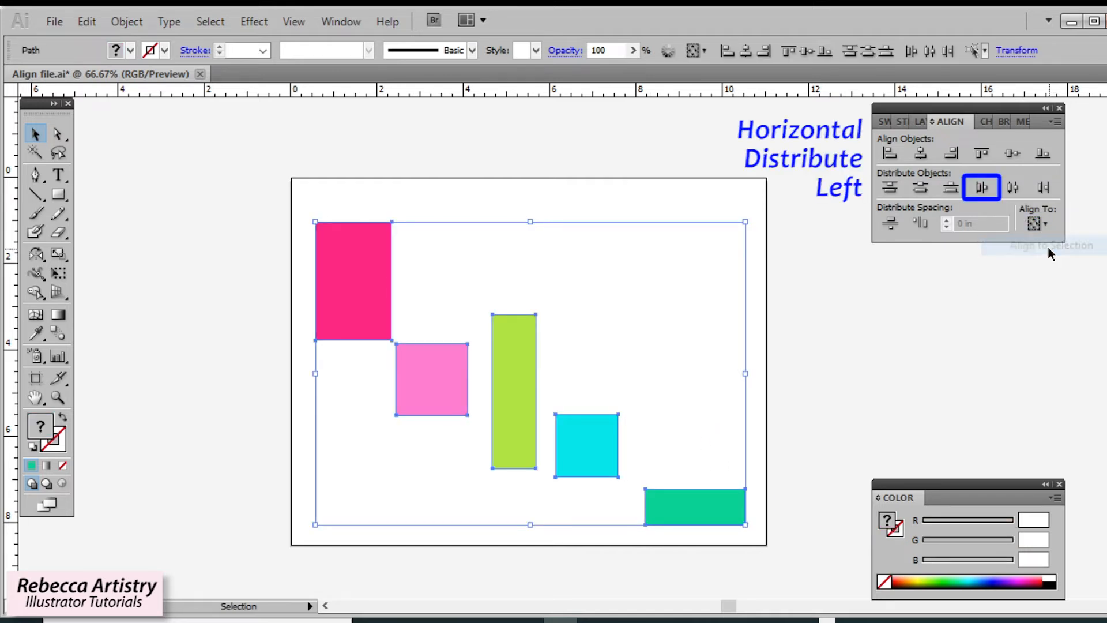
{"action": "left_click", "coordinate": [982, 189]}
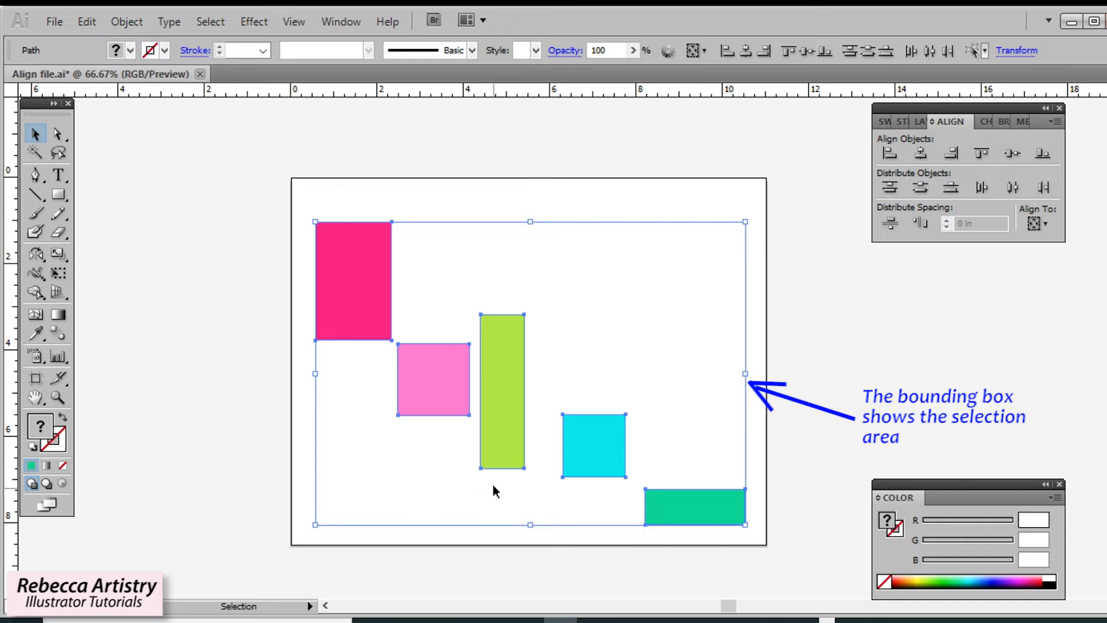
{"action": "left_click", "coordinate": [1013, 188]}
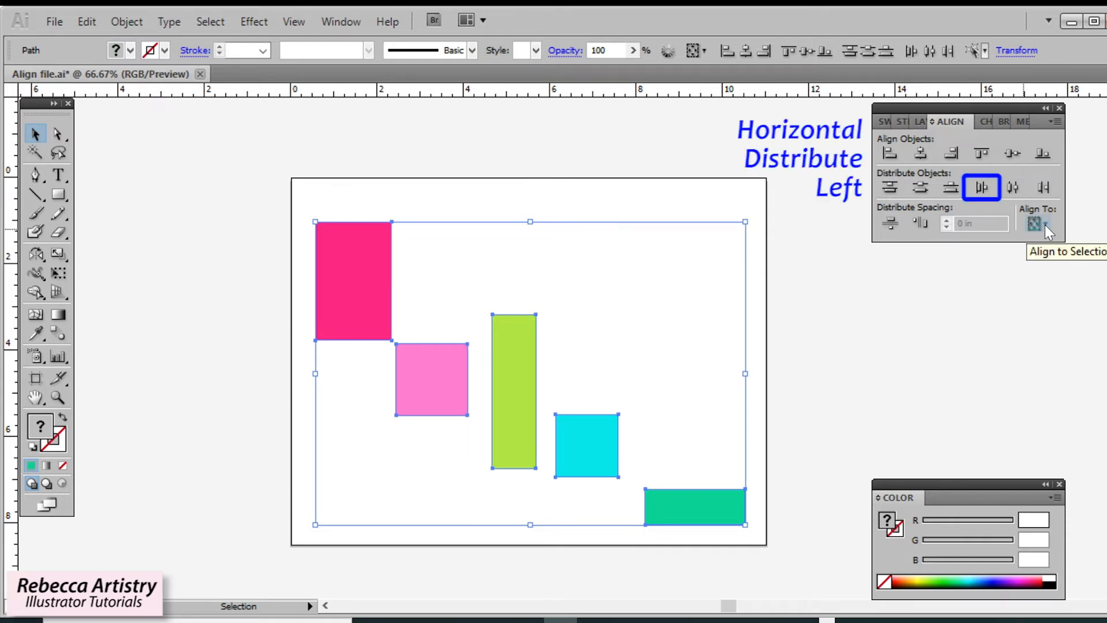
- Switch the reference to Align to Artboard and apply Horizontal Distribute Left to the five selected rectangles
{"action": "left_click", "coordinate": [1046, 225]}
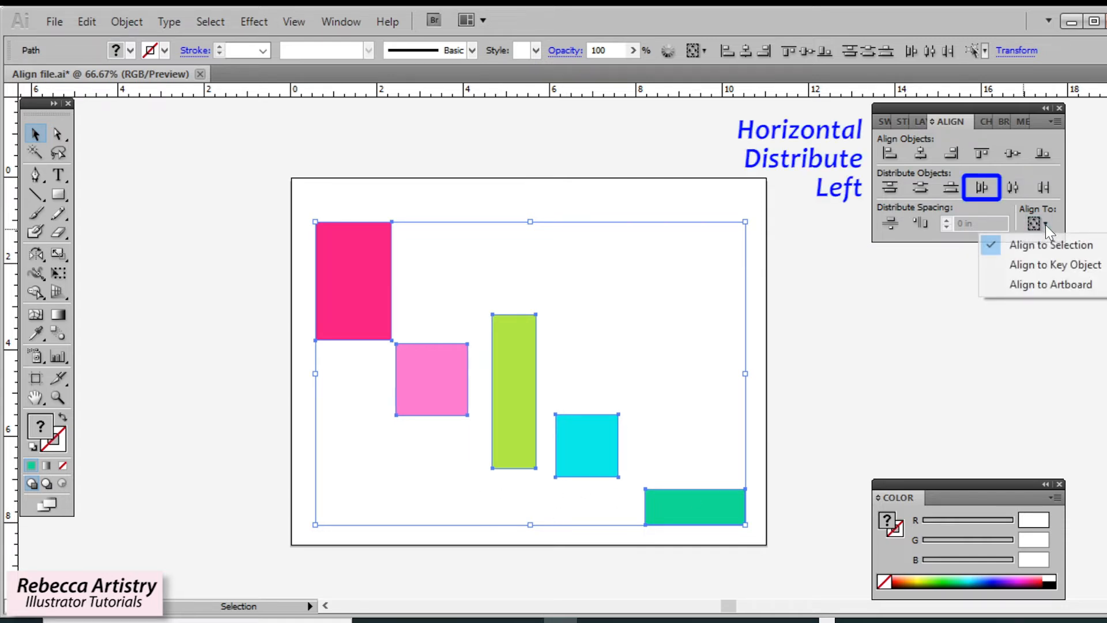
{"action": "left_click", "coordinate": [1036, 286]}
{"action": "left_click", "coordinate": [981, 189]}
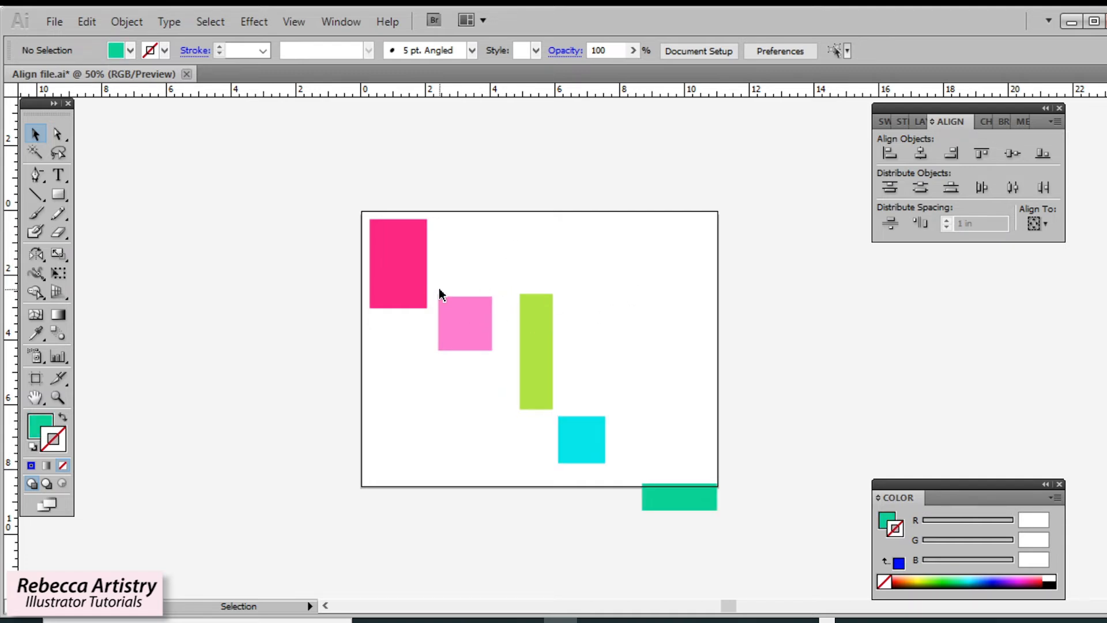
- Move the magenta rectangle partly above the artboard's top edge and select all five rectangles
{"action": "left_click_drag", "start_coordinate": [415, 289], "coordinate": [419, 258]}
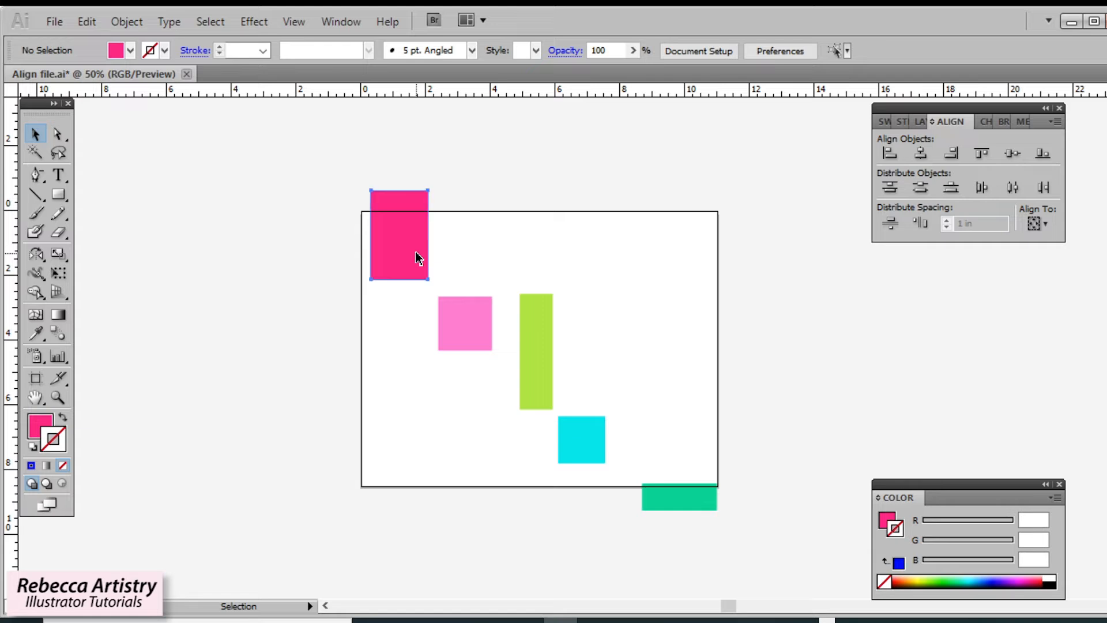
{"action": "left_click", "coordinate": [466, 331], "text": "shift"}
{"action": "left_click", "coordinate": [537, 372], "text": "shift"}
{"action": "left_click", "coordinate": [582, 441], "text": "shift"}
{"action": "left_click", "coordinate": [681, 499], "text": "shift"}
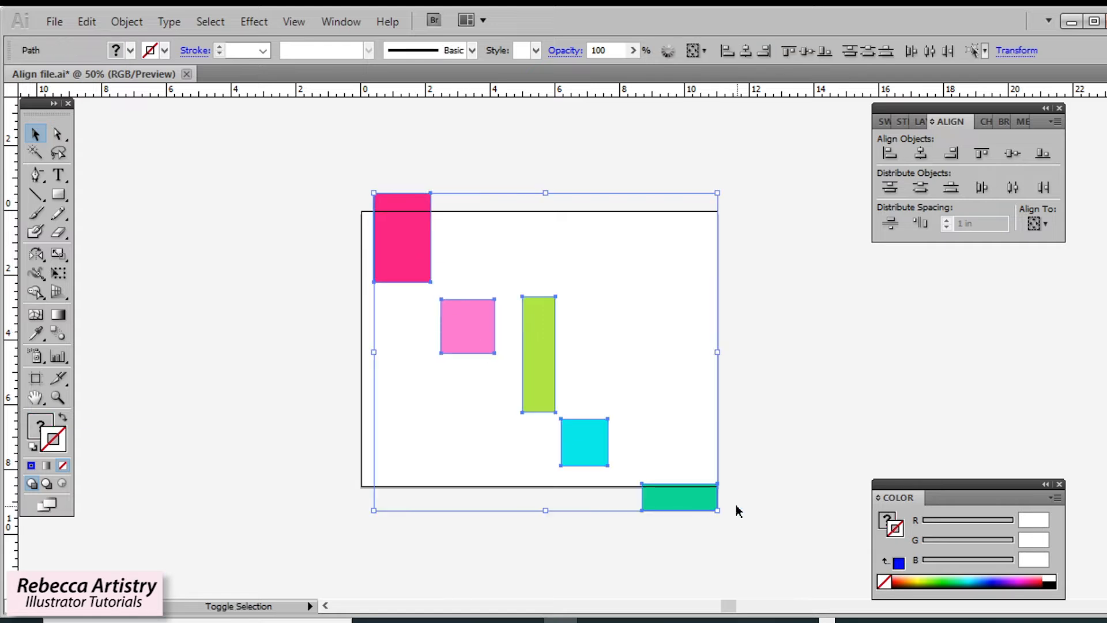
- Apply Vertical Distribute Center and Horizontal Distribute Center to the five rectangles, and clear the selection
{"action": "left_click", "coordinate": [918, 189]}
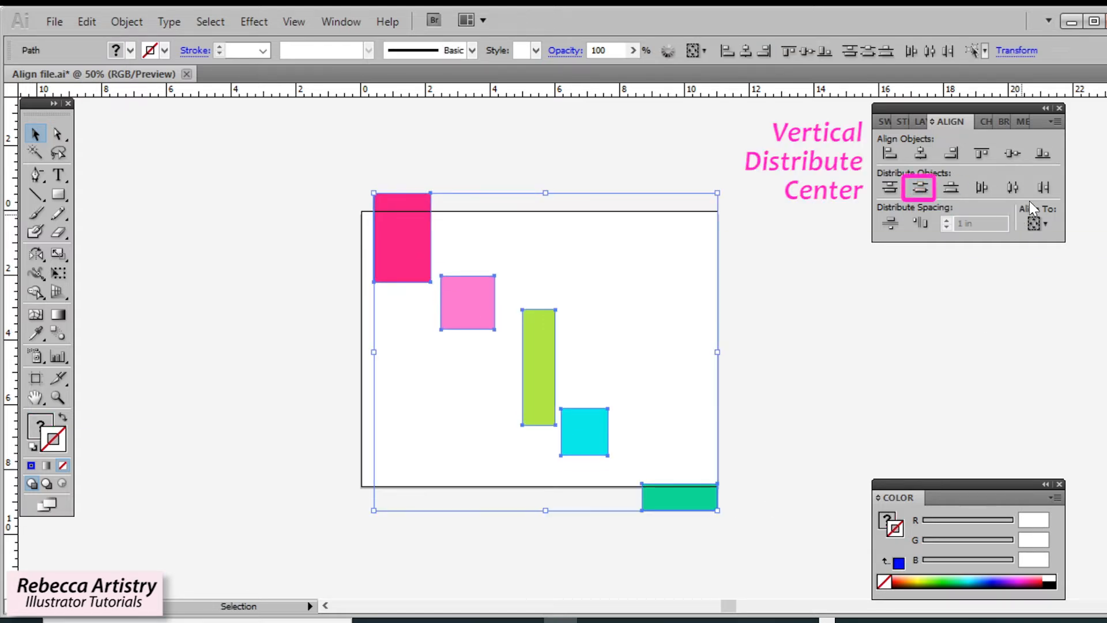
{"action": "left_click", "coordinate": [1013, 188]}
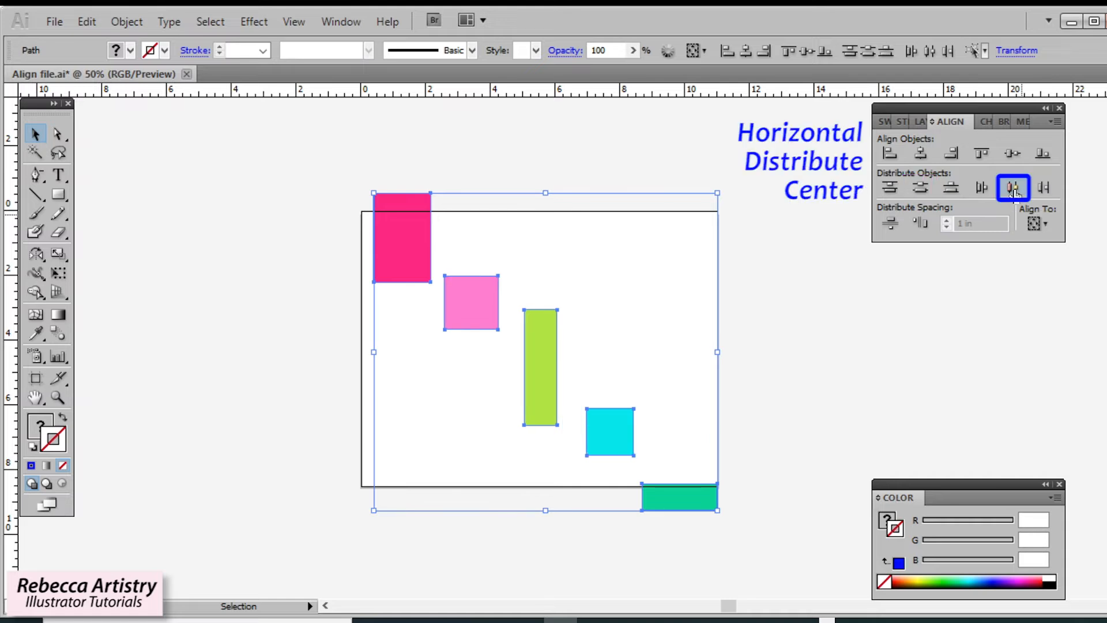
{"action": "left_click", "coordinate": [855, 321]}
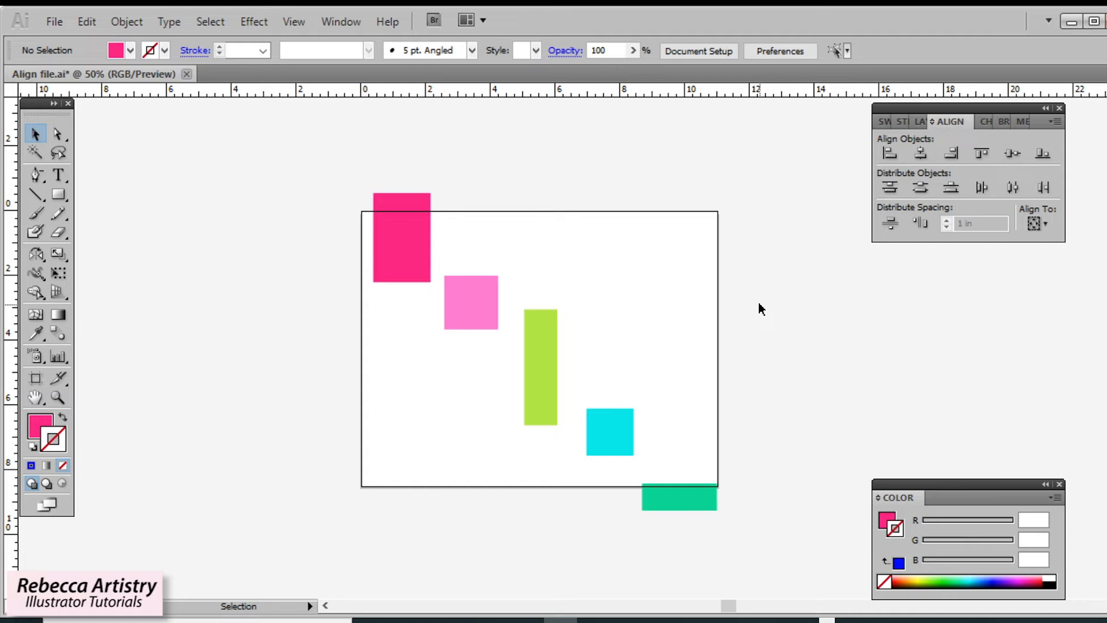
- Select all five rectangles, switch the reference to Align to Artboard and apply Vertical Distribute Center
{"action": "key", "text": "ctrl+a"}
{"action": "left_click", "coordinate": [1035, 223]}
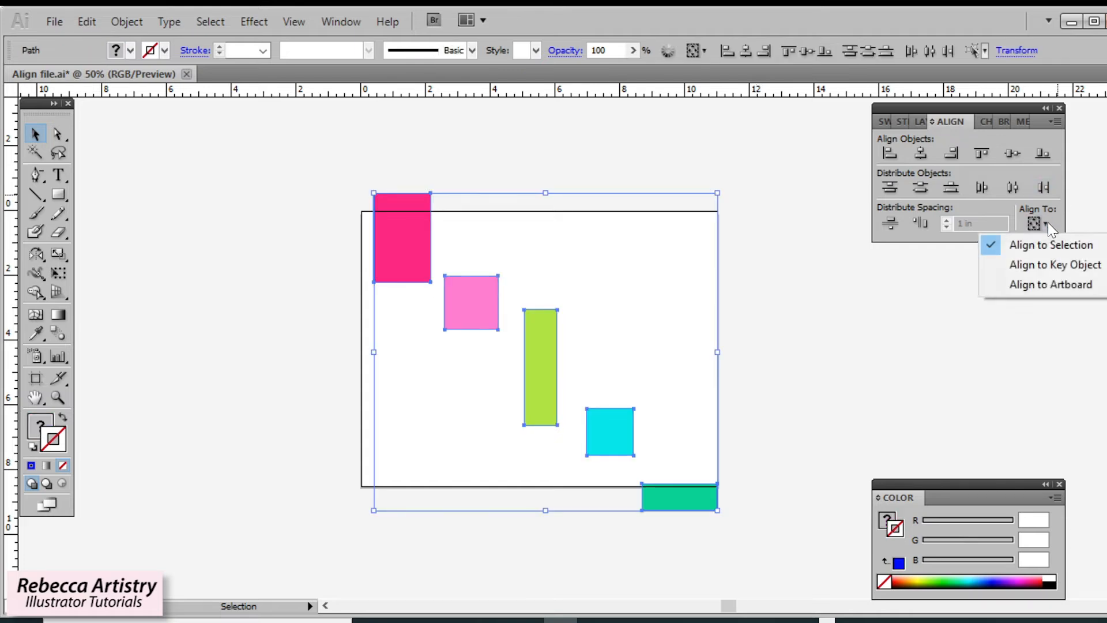
{"action": "left_click", "coordinate": [1050, 282]}
{"action": "left_click", "coordinate": [922, 190]}
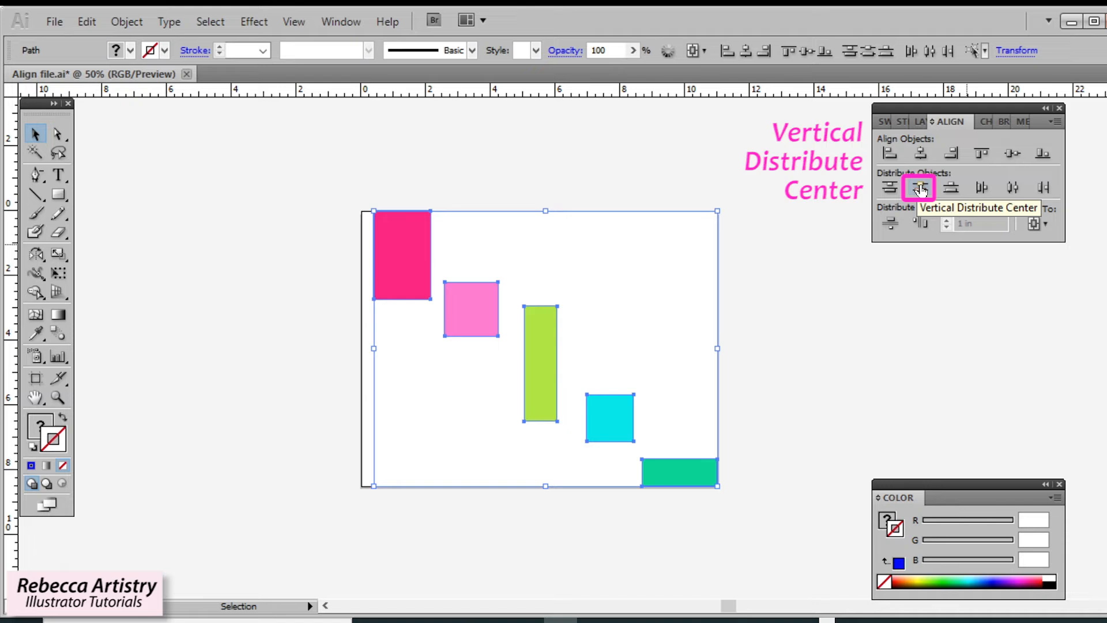
- Apply Horizontal Distribute Center to the five rectangles relative to the artboard and clear the selection
{"action": "left_click", "coordinate": [1012, 189]}
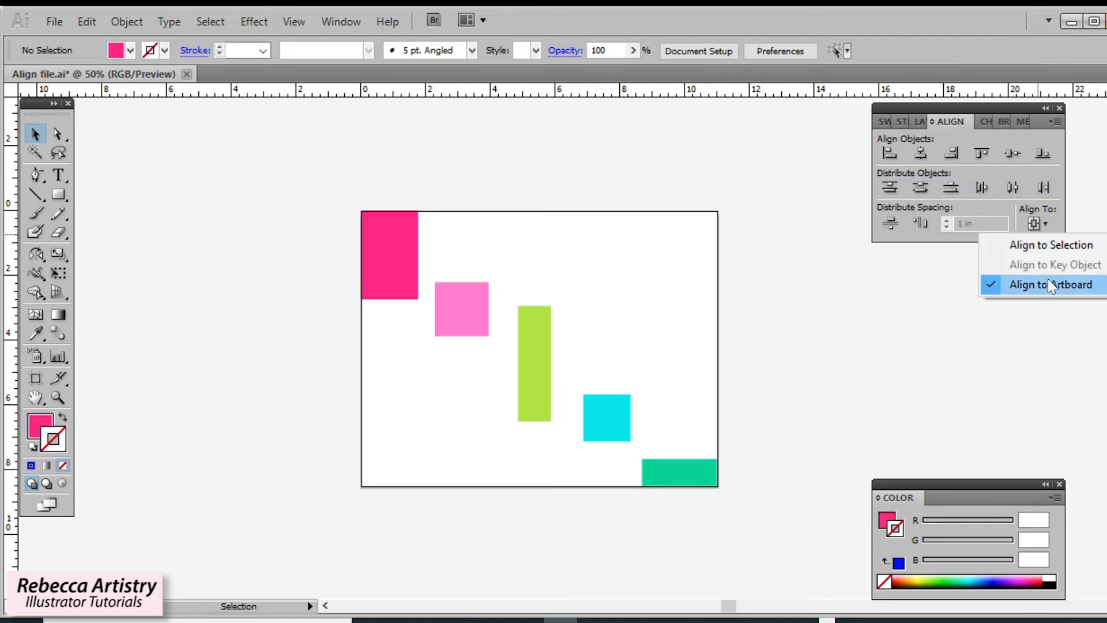
{"action": "left_click", "coordinate": [918, 334]}
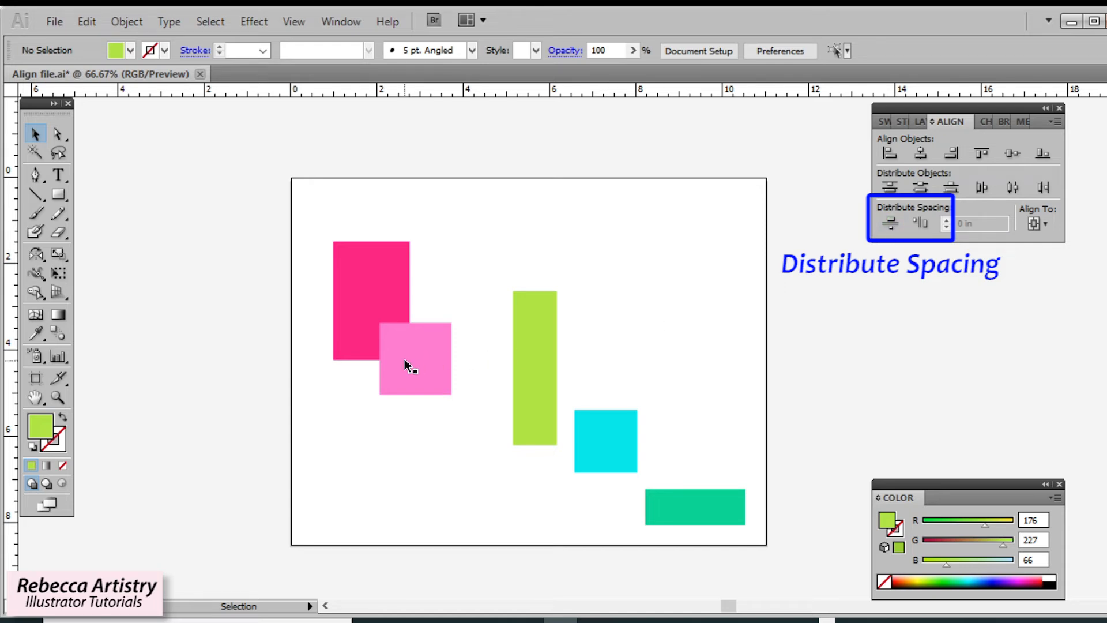
- Reposition the pink square, select all five stacked rectangles and apply Vertical Distribute Space relative to the selection
{"action": "left_click_drag", "start_coordinate": [415, 355], "coordinate": [465, 405]}
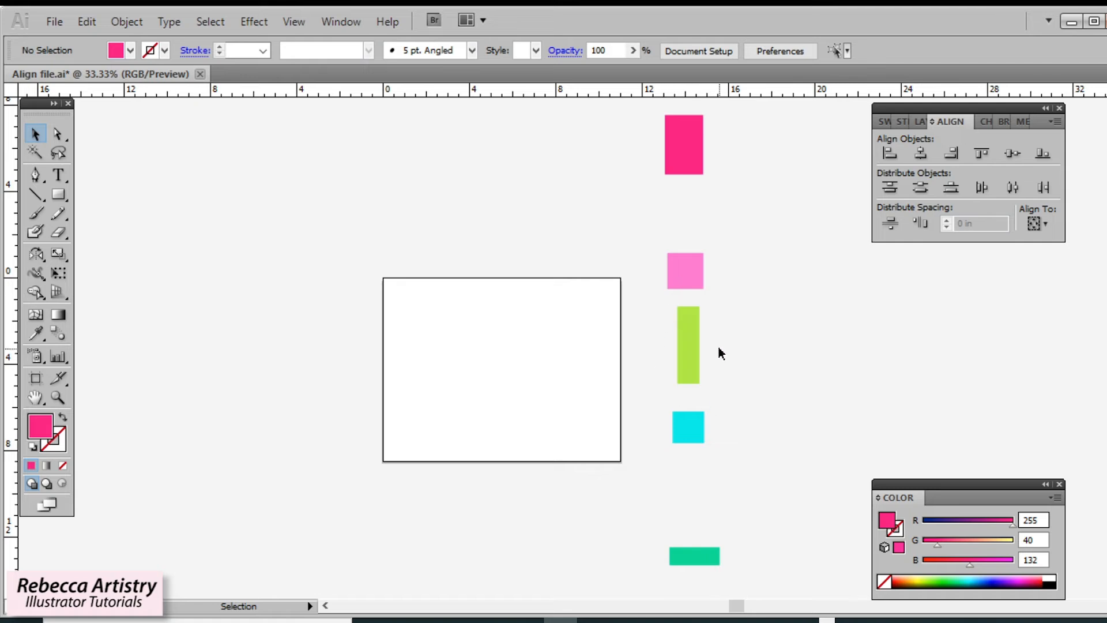
{"action": "key", "text": "ctrl+a"}
{"action": "left_click", "coordinate": [891, 225]}
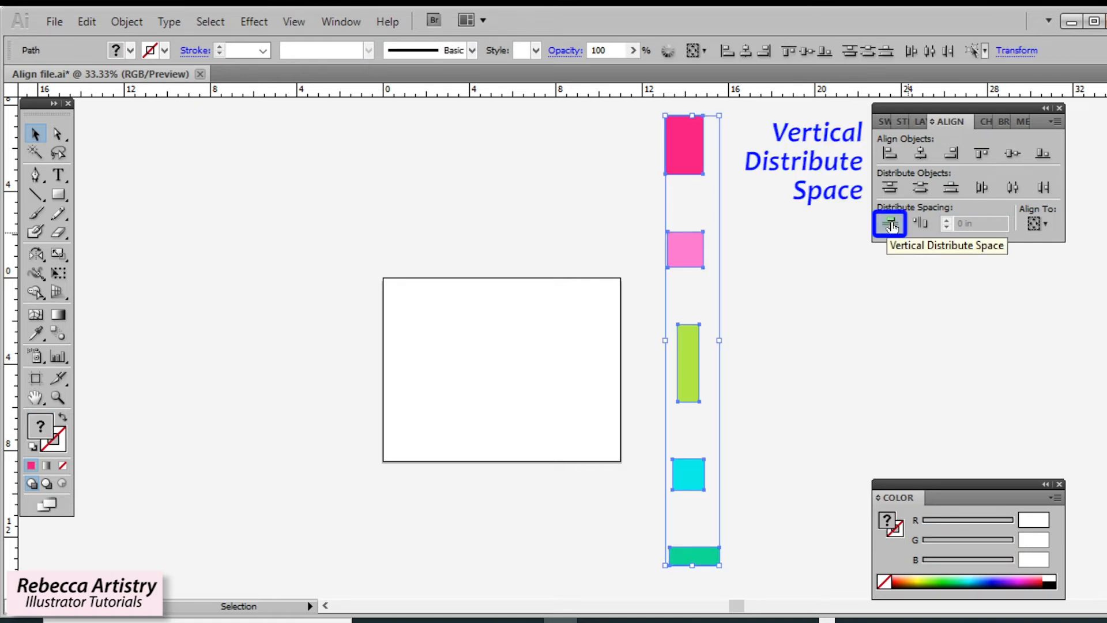
{"action": "left_click", "coordinate": [766, 194]}
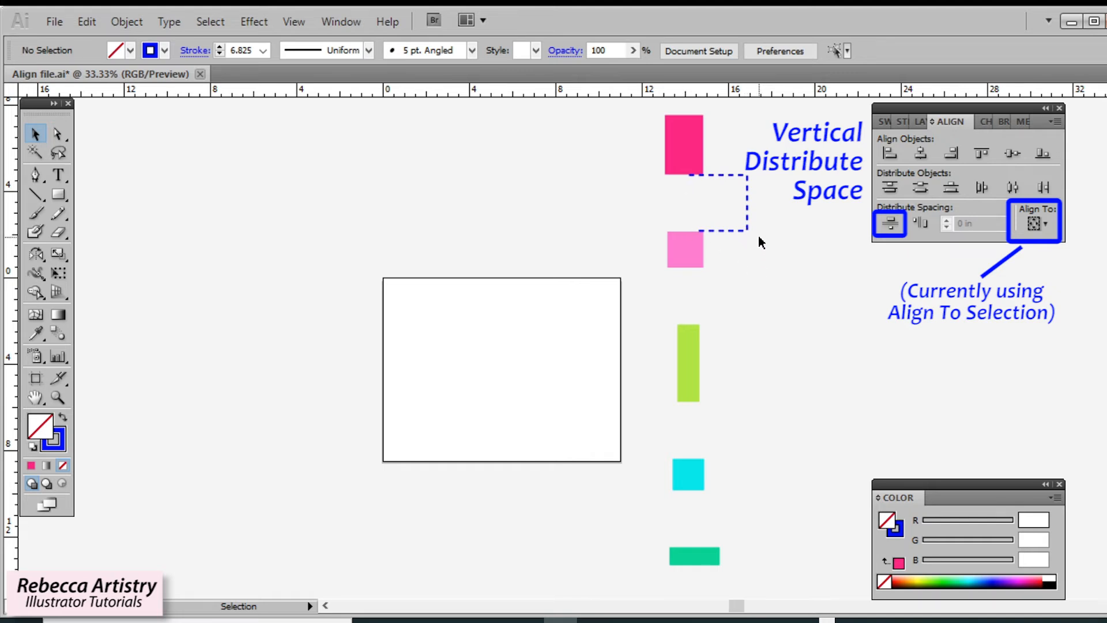
- Copy the dashed blue bracket straight down into each remaining gap between the vertically stacked rectangles
{"action": "left_click_drag", "start_coordinate": [739, 229], "coordinate": [743, 326]}
{"action": "left_click", "coordinate": [735, 322]}
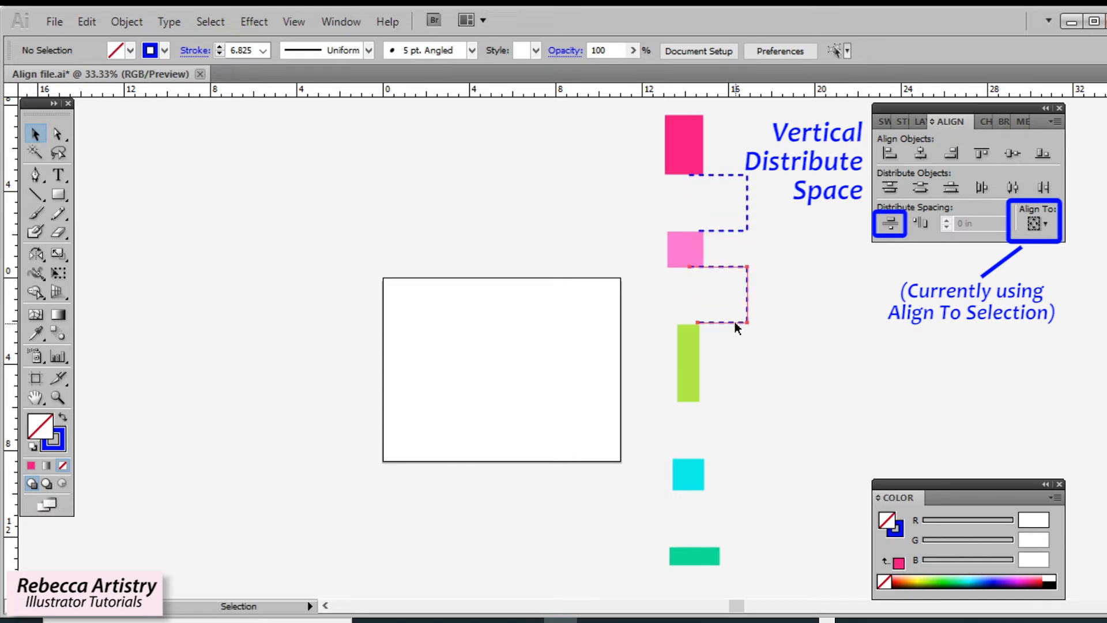
{"action": "left_click_drag", "start_coordinate": [734, 322], "coordinate": [734, 460]}
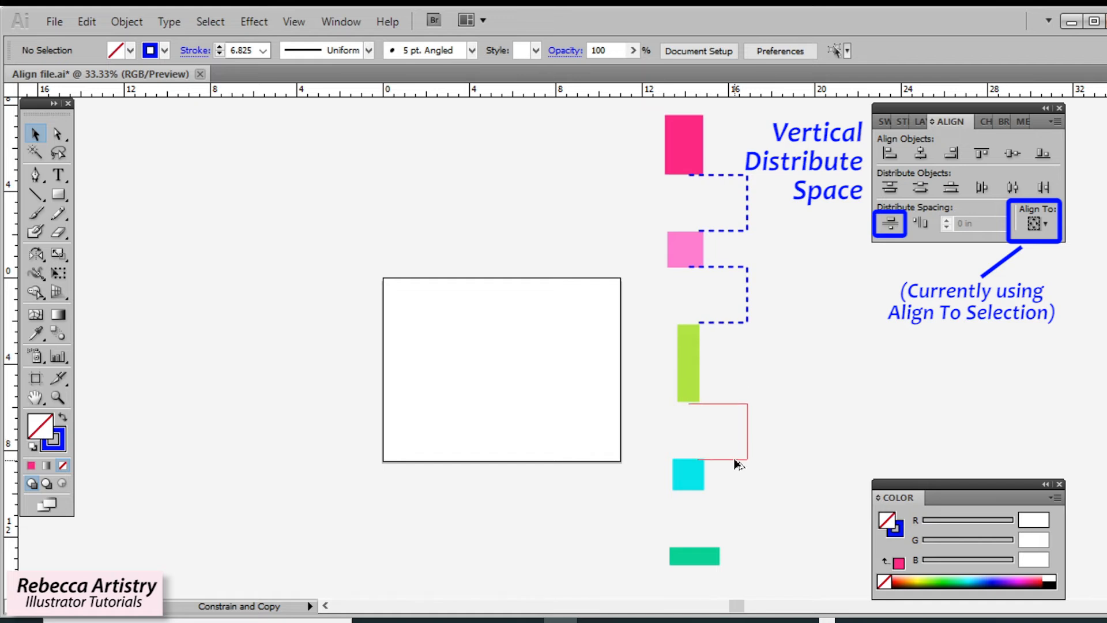
{"action": "scroll", "coordinate": [744, 375], "scroll_direction": "down", "scroll_amount": 2}
{"action": "left_click_drag", "start_coordinate": [745, 373], "coordinate": [748, 462]}
{"action": "left_click", "coordinate": [807, 425]}
{"action": "scroll", "coordinate": [807, 425], "scroll_direction": "up", "scroll_amount": 3}
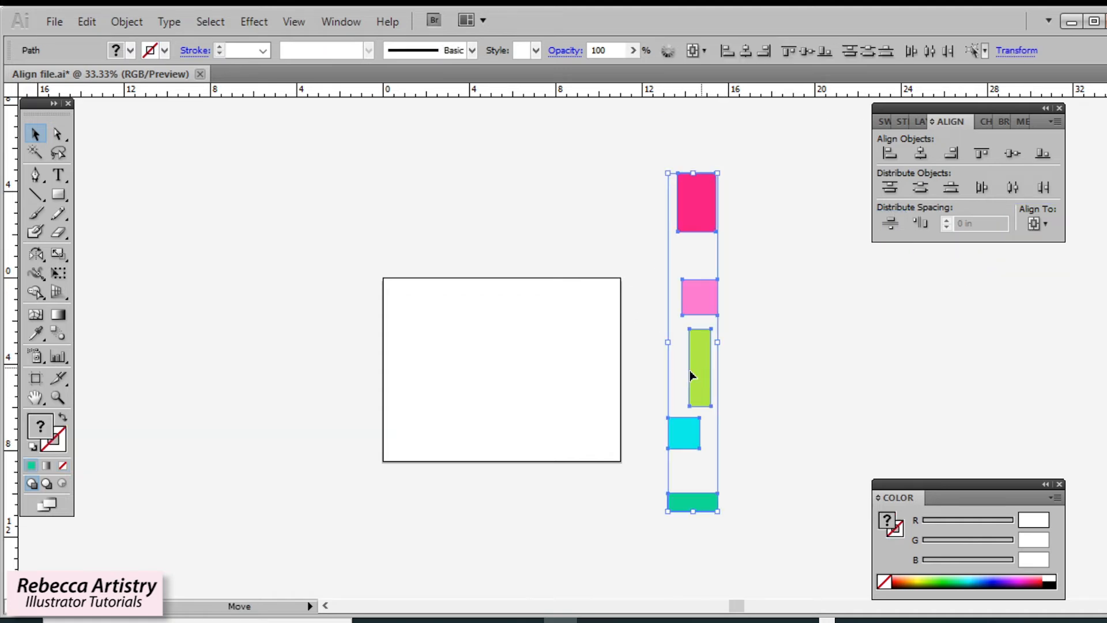
- Move the five rectangles over the artboard and apply Vertical Distribute Space to them with Align to Artboard
{"action": "mouse_move", "coordinate": [705, 373]}
{"action": "left_mouse_down"}
{"action": "mouse_move", "coordinate": [494, 388]}
{"action": "mouse_move", "coordinate": [507, 381]}
{"action": "left_mouse_up"}
{"action": "left_click", "coordinate": [716, 323]}
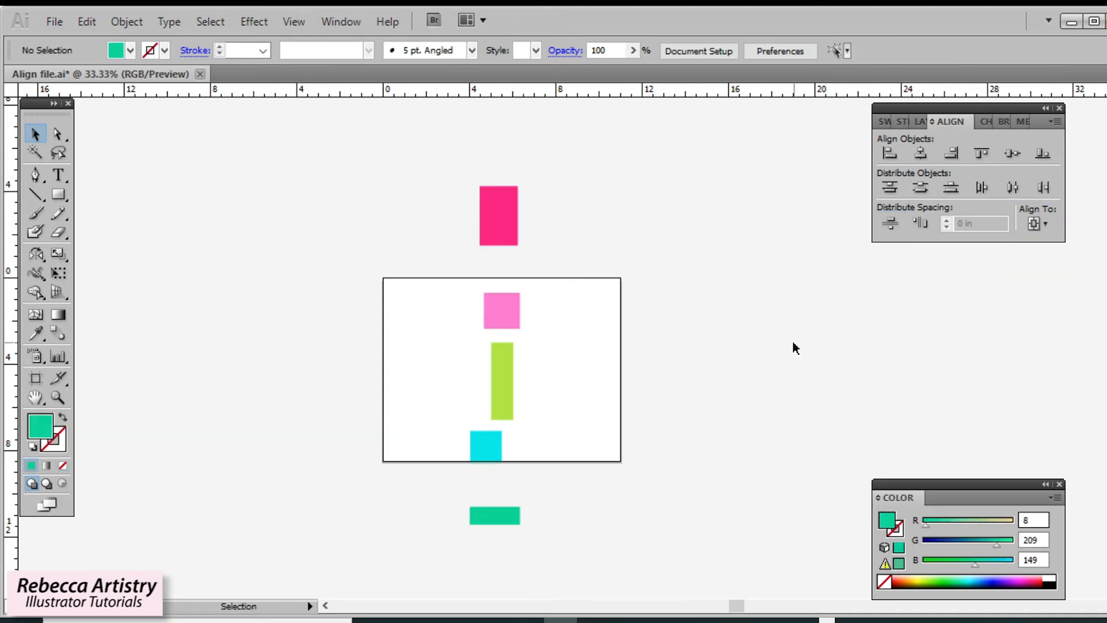
{"action": "left_click_drag", "start_coordinate": [410, 169], "coordinate": [573, 544]}
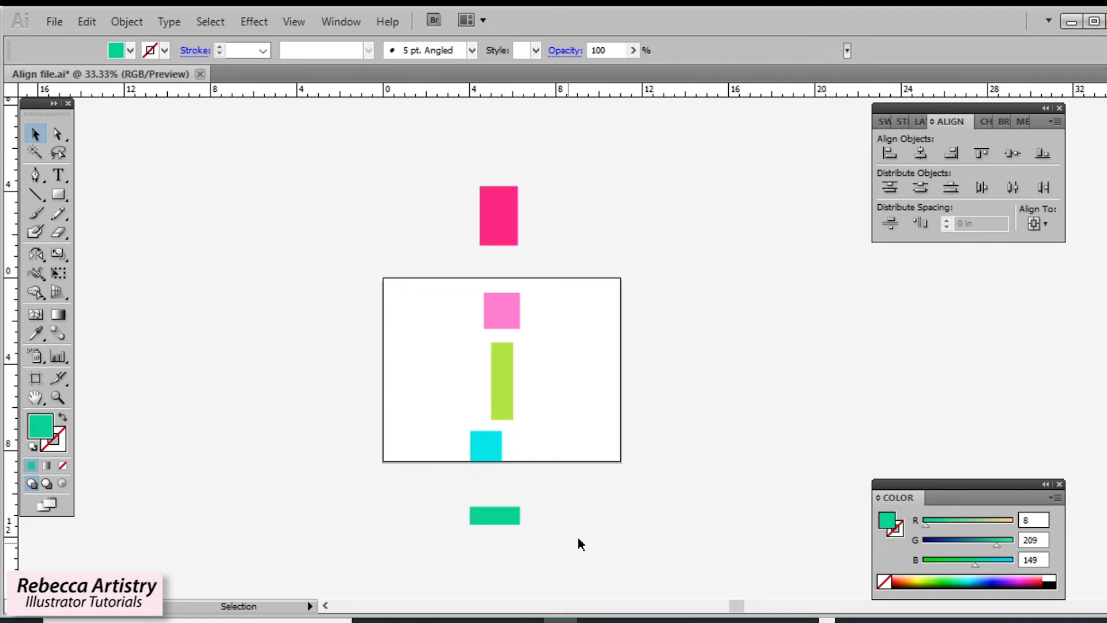
{"action": "left_click", "coordinate": [1047, 224]}
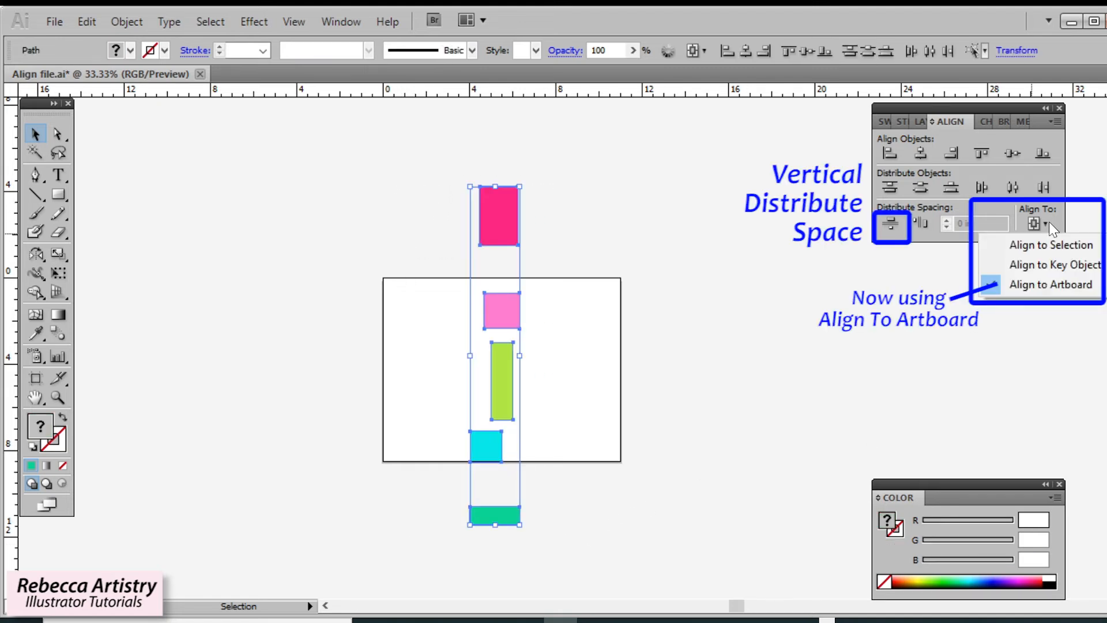
{"action": "left_click", "coordinate": [1053, 285]}
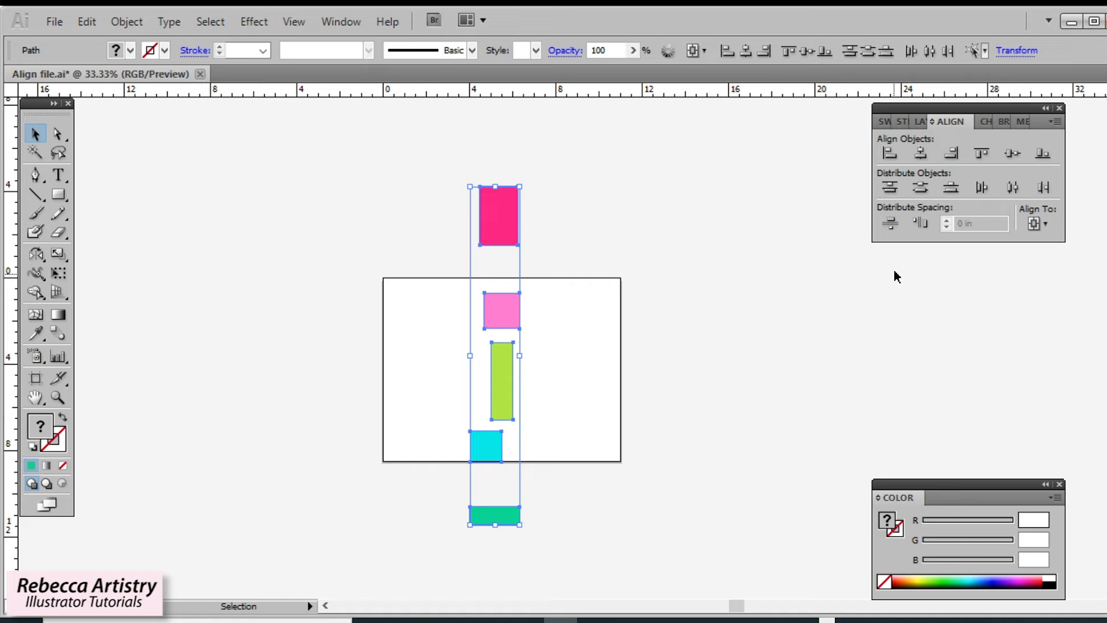
{"action": "left_click", "coordinate": [892, 226]}
{"action": "left_click", "coordinate": [698, 376]}
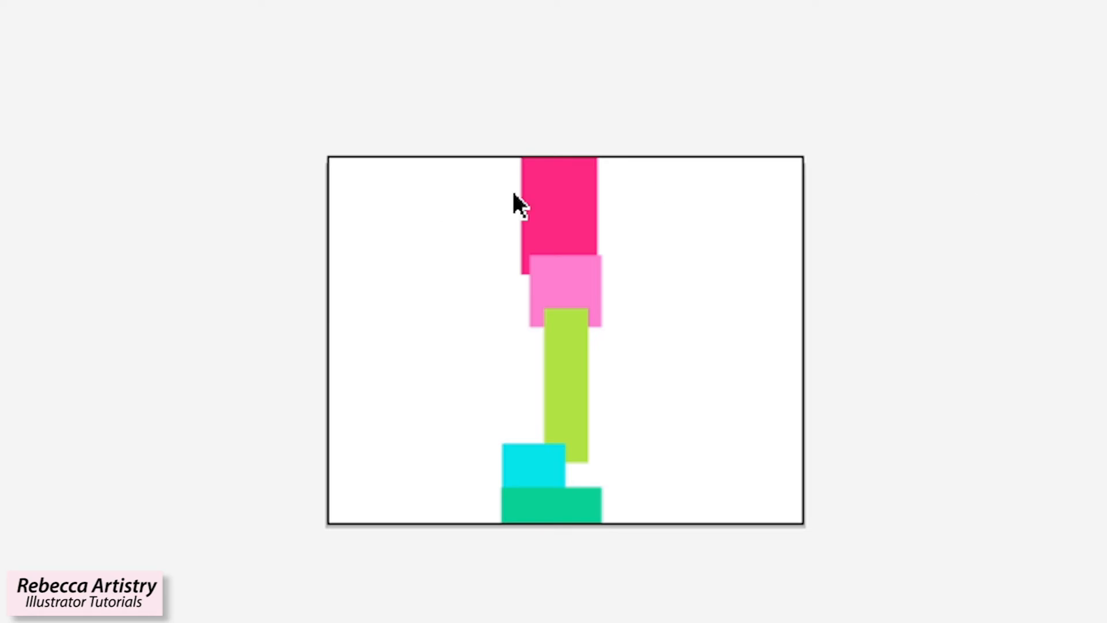
- Undo the vertical distribution and scale the five rectangles down to about half size
{"action": "left_click", "coordinate": [546, 184]}
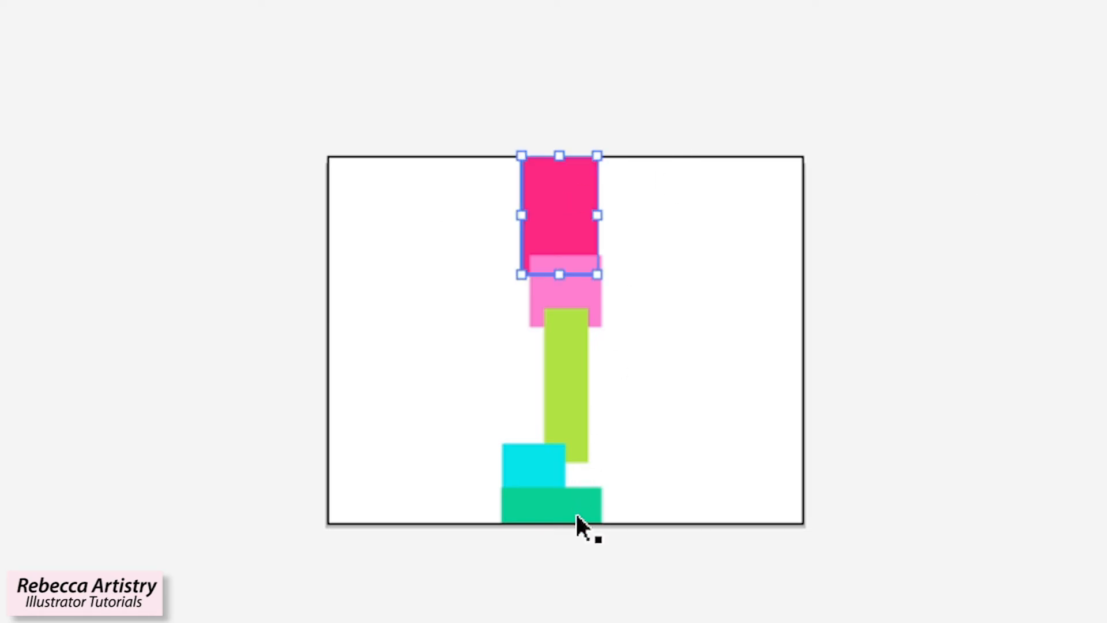
{"action": "left_click", "coordinate": [765, 488]}
{"action": "left_click_drag", "start_coordinate": [449, 144], "coordinate": [695, 554]}
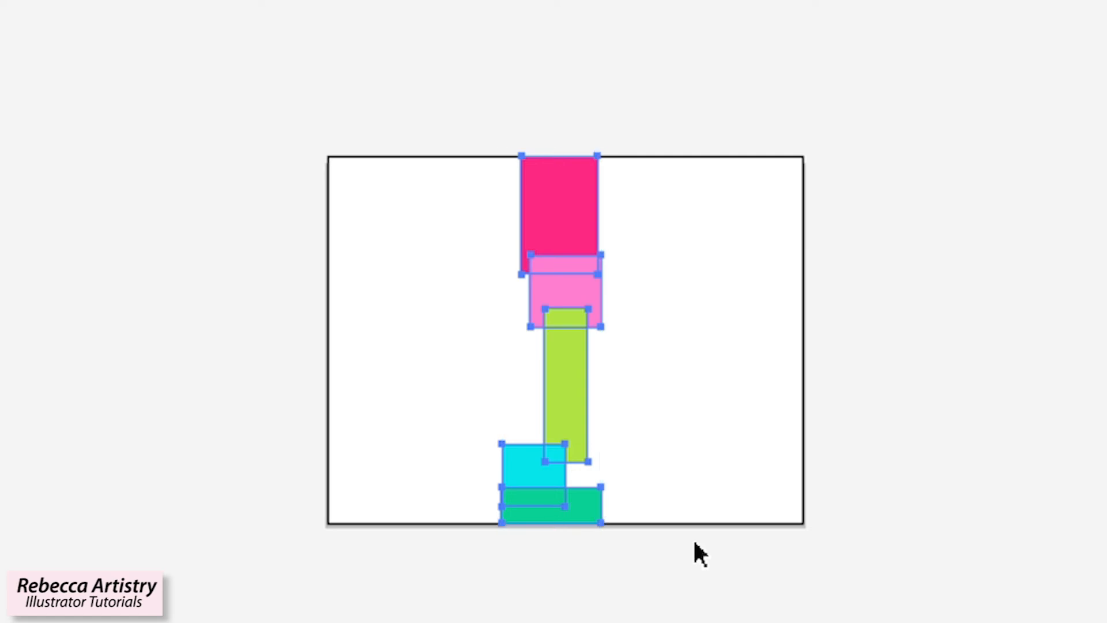
{"action": "key", "text": "ctrl+z"}
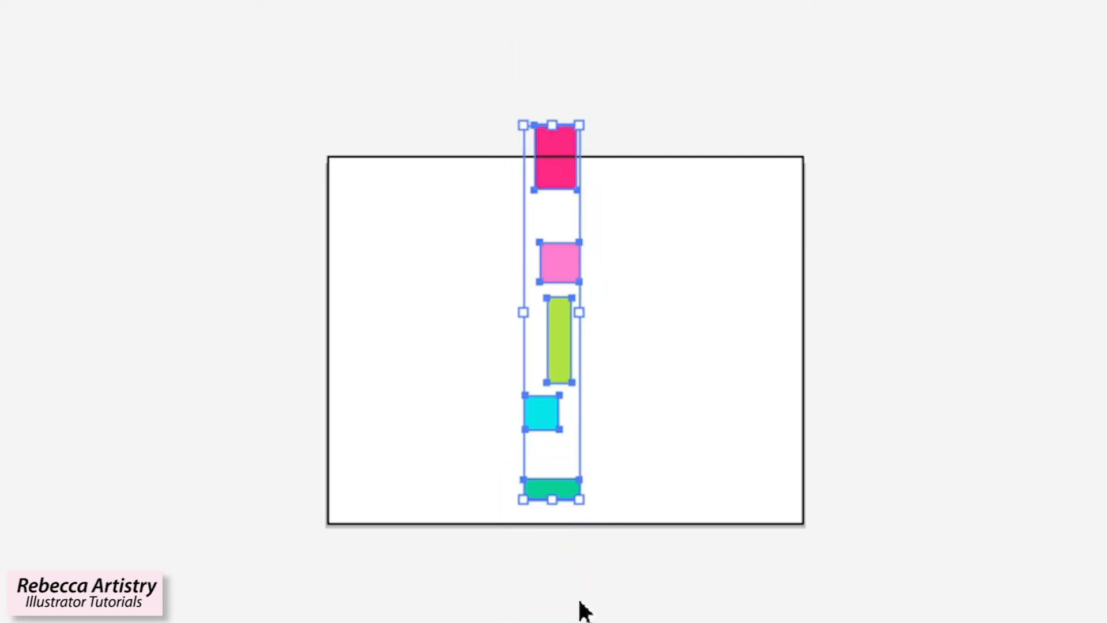
{"action": "left_click", "coordinate": [583, 261]}
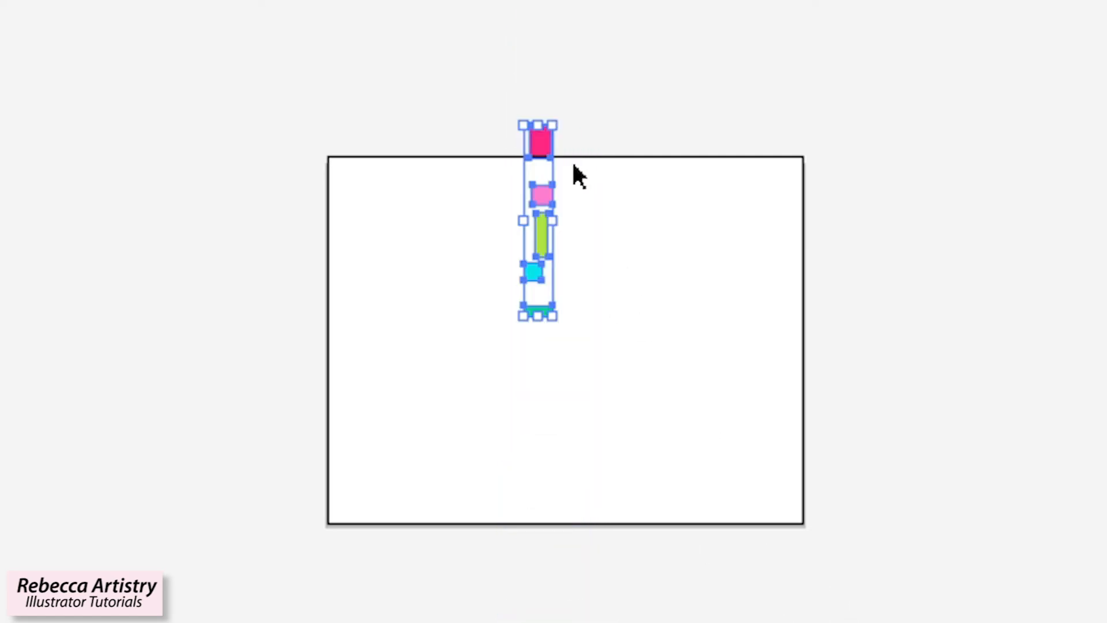
{"action": "left_click", "coordinate": [579, 173]}
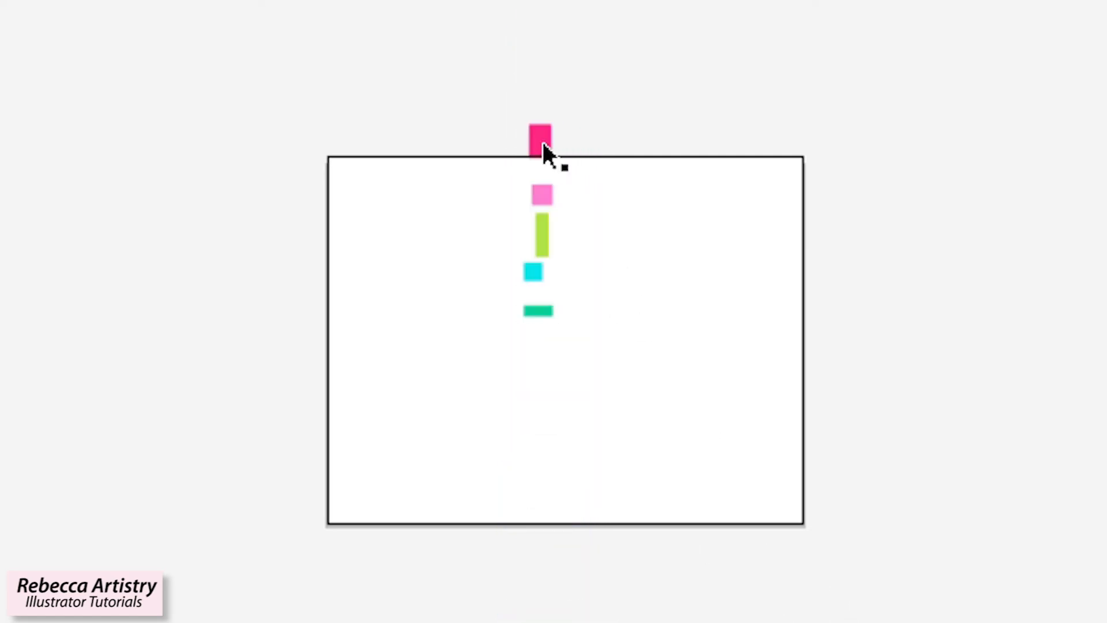
- Spread the small rectangles apart vertically, with magenta above the artboard, and apply Vertical Distribute Space to all five relative to the artboard
{"action": "left_click_drag", "start_coordinate": [537, 310], "coordinate": [539, 472]}
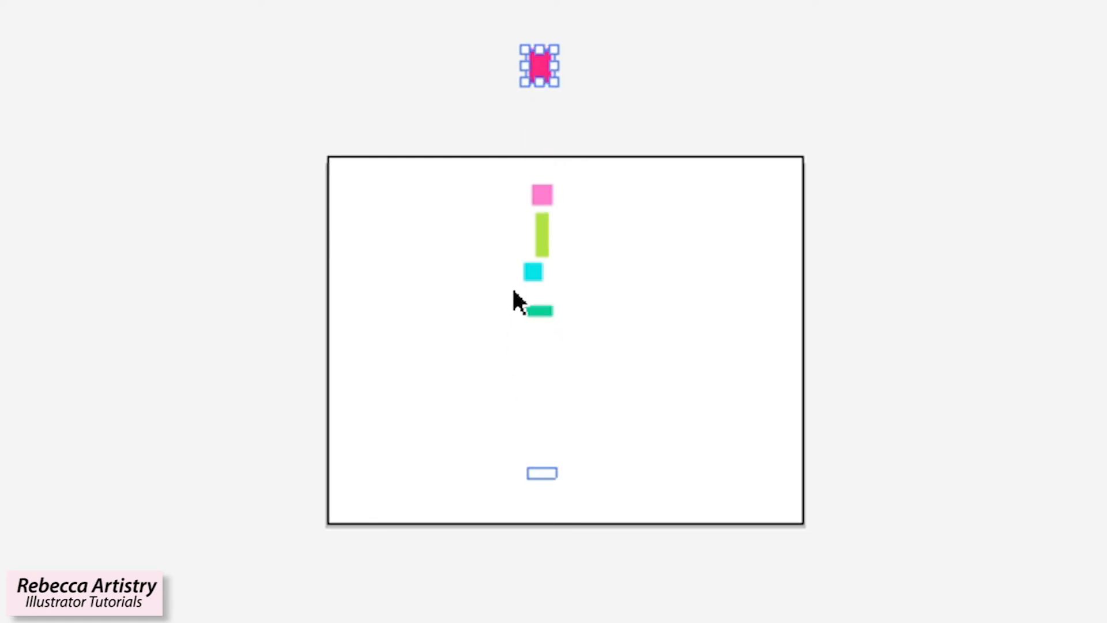
{"action": "left_click_drag", "start_coordinate": [526, 274], "coordinate": [548, 366]}
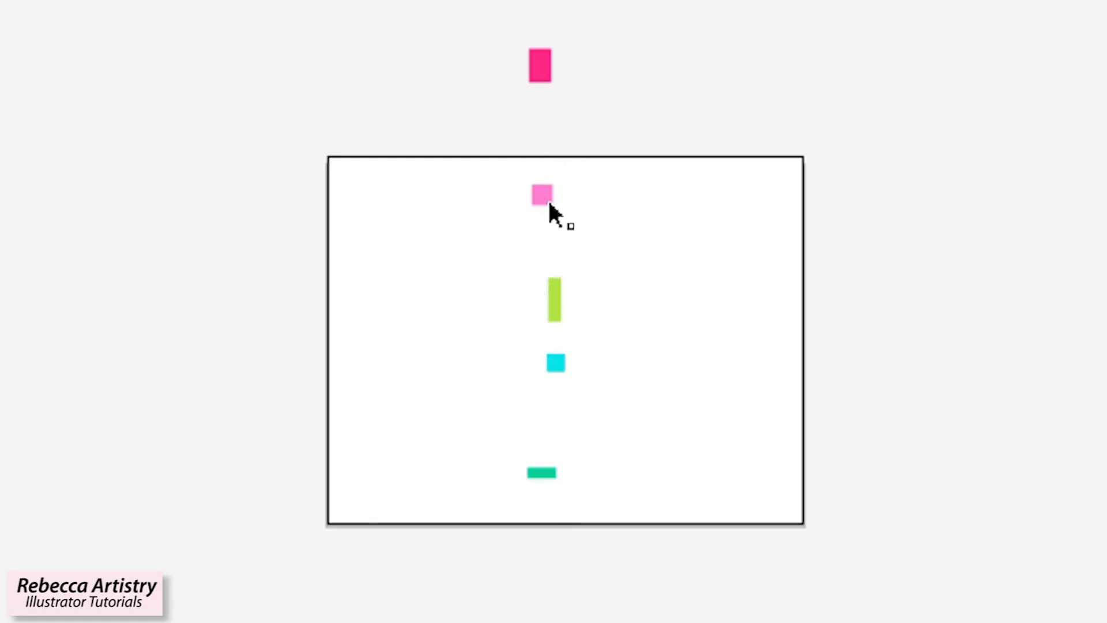
{"action": "key", "text": "ctrl+a"}
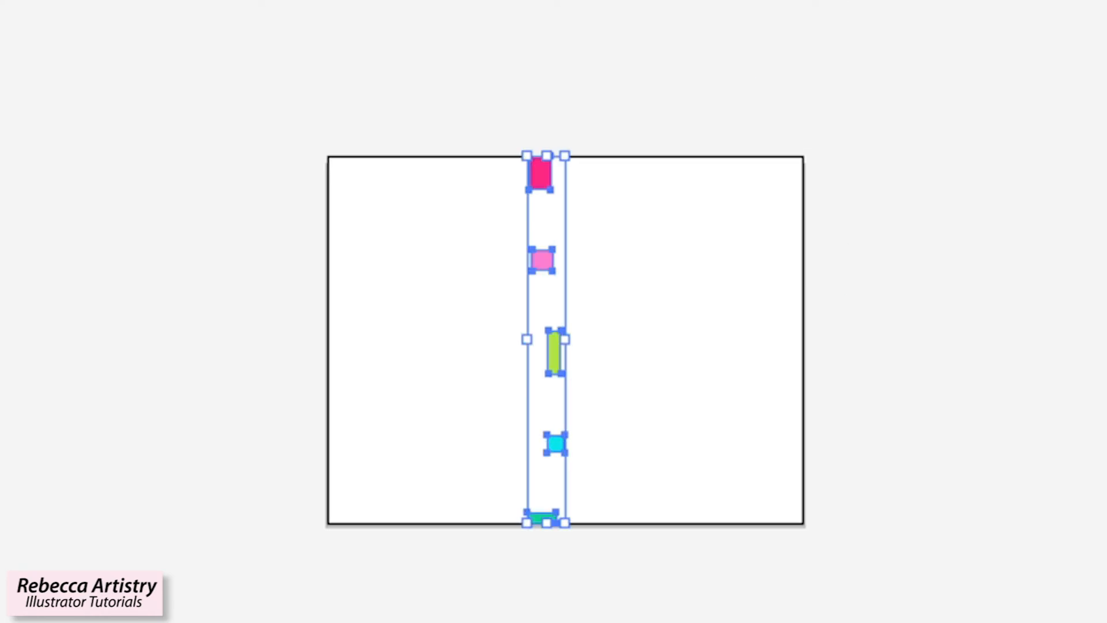
{"action": "left_click", "coordinate": [550, 203]}
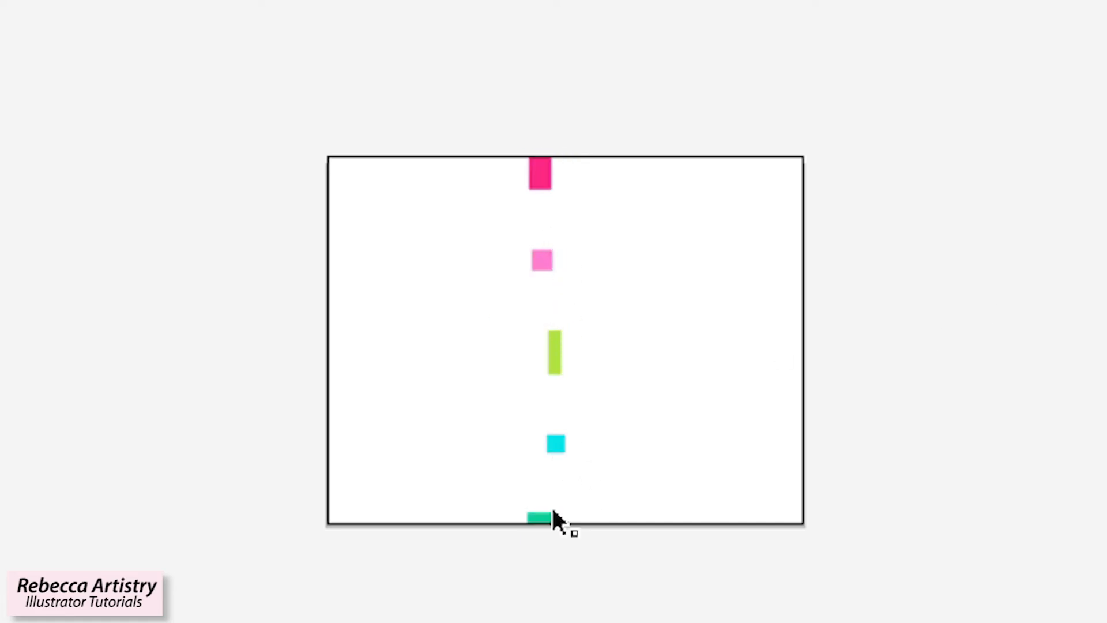
{"action": "left_click", "coordinate": [538, 169]}
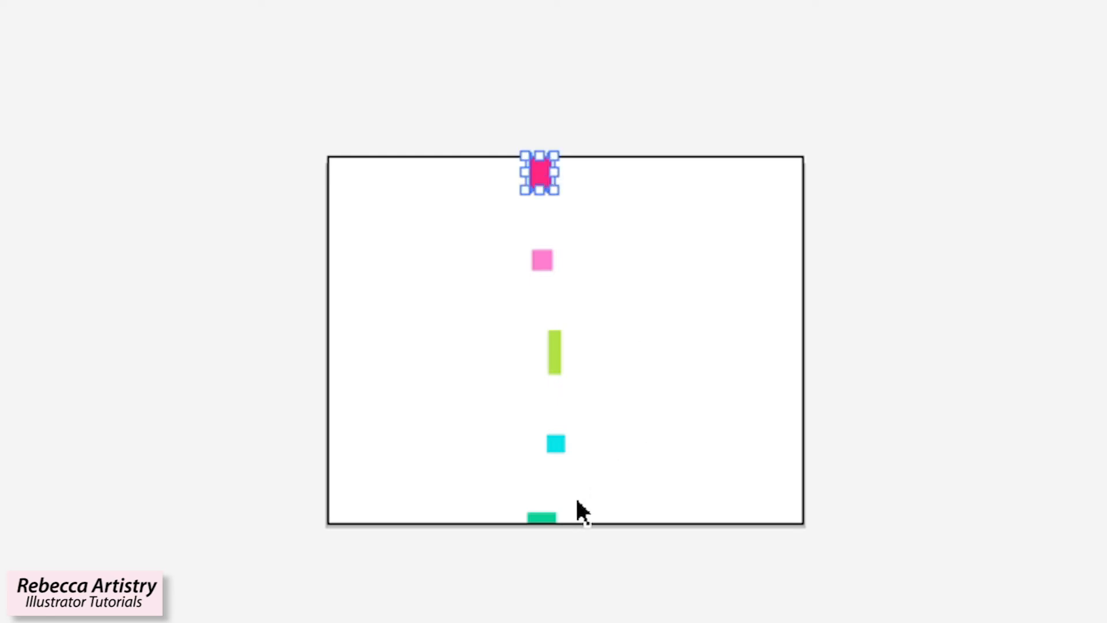
{"action": "left_click", "coordinate": [549, 518]}
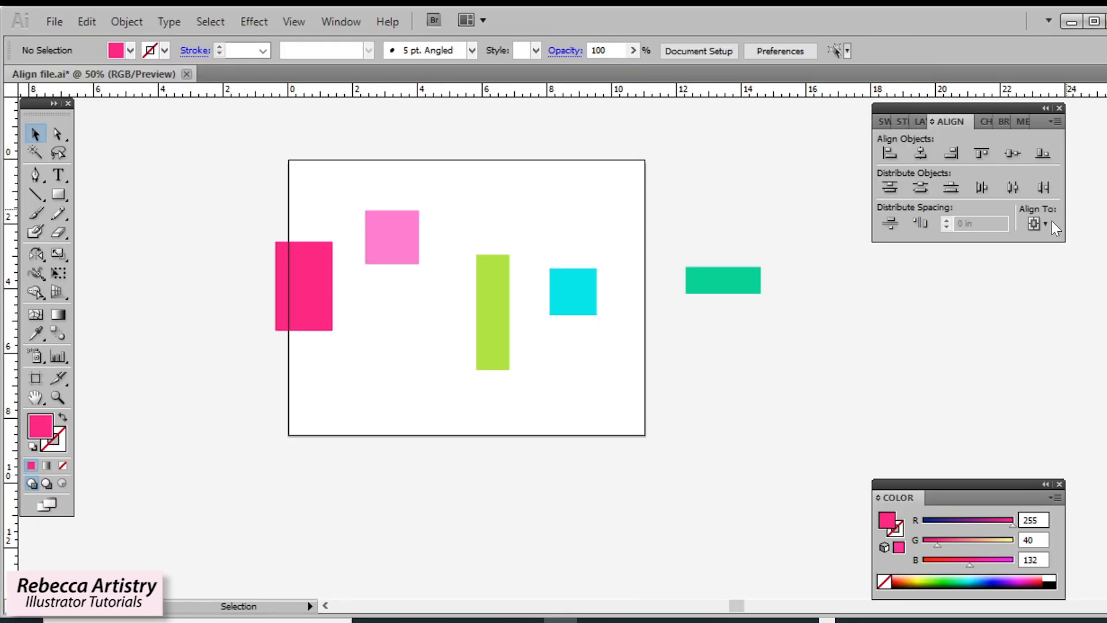
- Switch the reference to Align to Selection and shift the pink, lime and green rectangles, placing green across the artboard's right edge
{"action": "left_click", "coordinate": [1051, 224]}
{"action": "left_click", "coordinate": [1039, 243]}
{"action": "left_click_drag", "start_coordinate": [398, 242], "coordinate": [379, 244]}
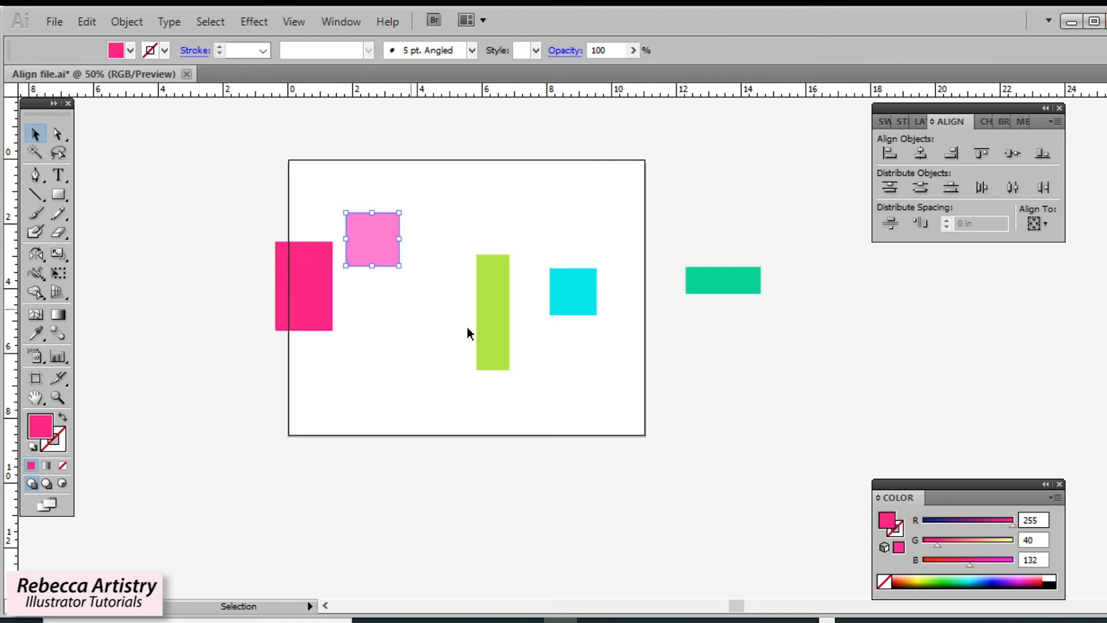
{"action": "left_click", "coordinate": [470, 328]}
{"action": "left_click_drag", "start_coordinate": [497, 321], "coordinate": [500, 320]}
{"action": "left_click", "coordinate": [522, 335]}
{"action": "left_click_drag", "start_coordinate": [723, 281], "coordinate": [647, 288]}
{"action": "left_click", "coordinate": [640, 340]}
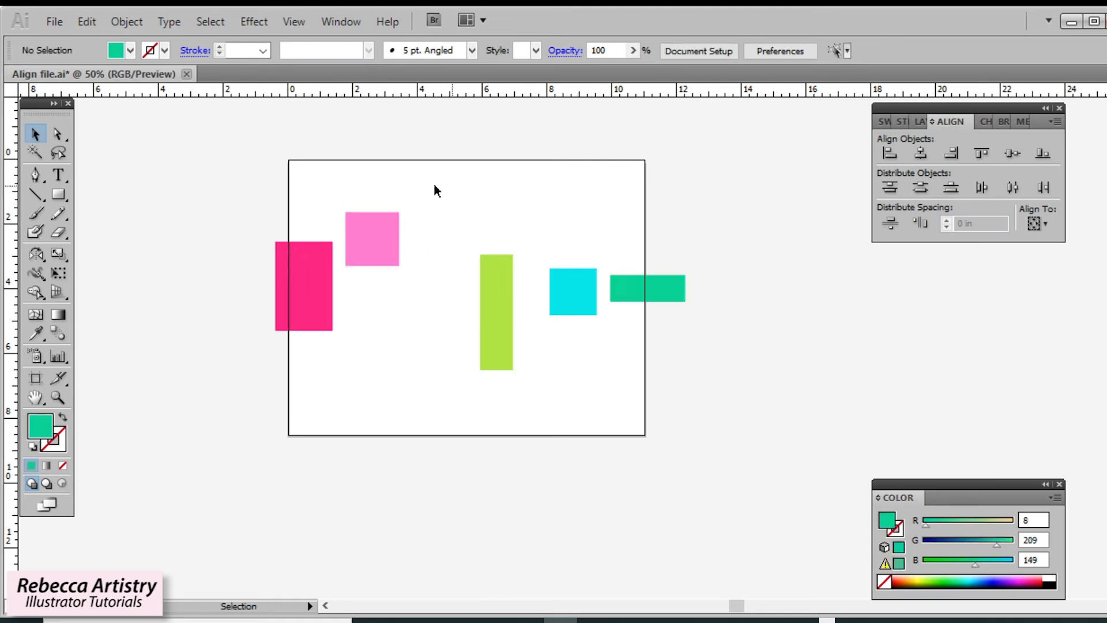
- Select all five rectangles, apply Horizontal Distribute Space and clear the selection
{"action": "left_click_drag", "start_coordinate": [278, 202], "coordinate": [786, 344]}
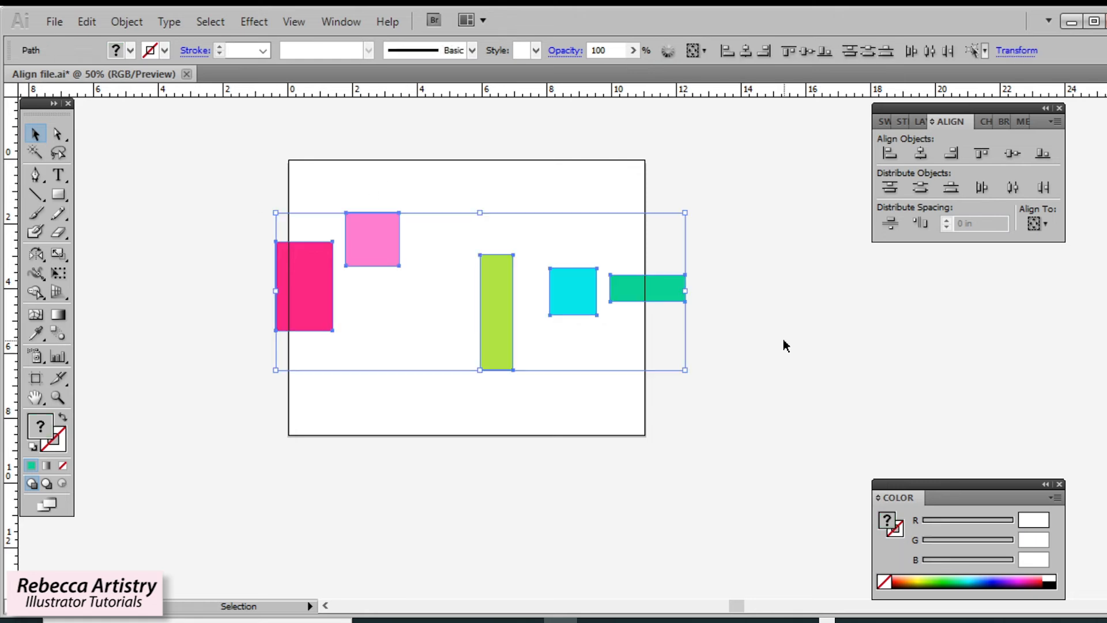
{"action": "left_click", "coordinate": [921, 224]}
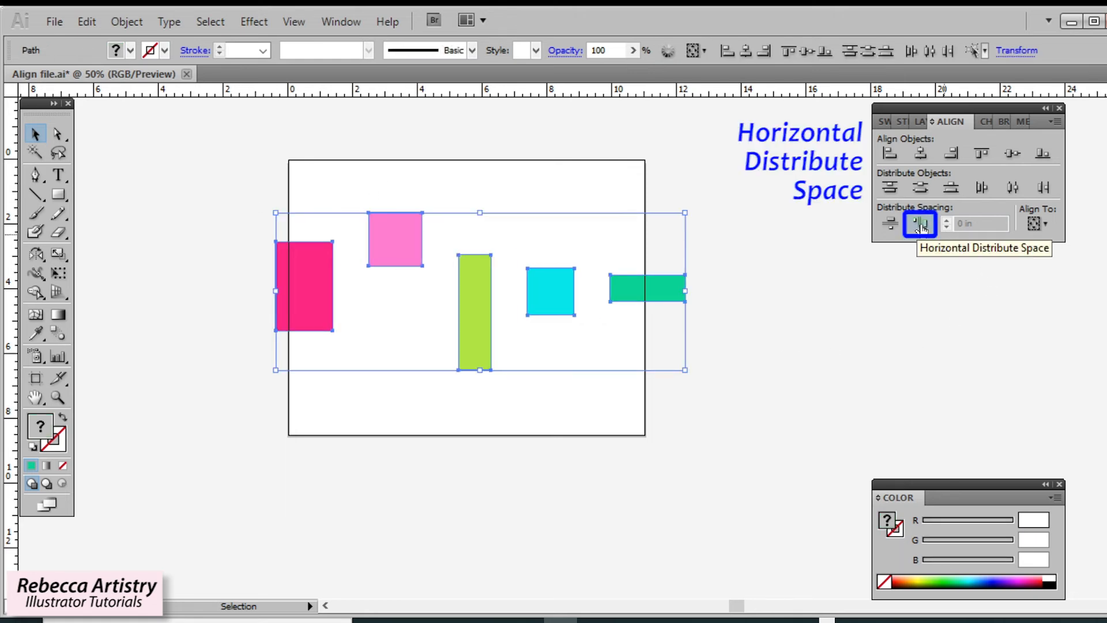
{"action": "left_click", "coordinate": [764, 359]}
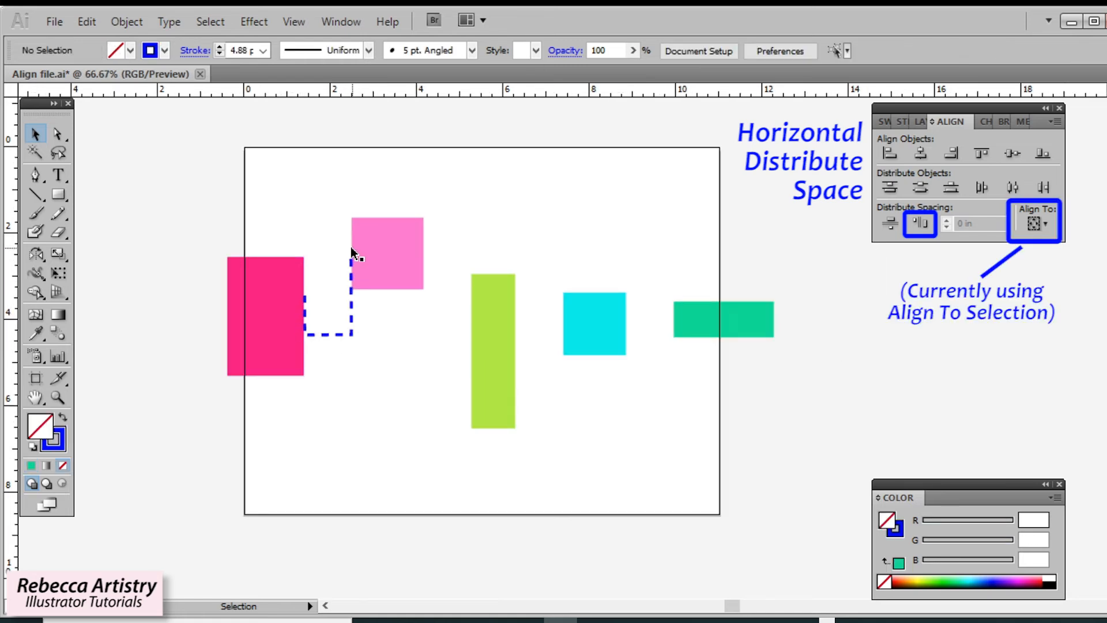
- Copy the dashed blue bracket from the magenta–pink gap into the gap between the pink square and the lime rectangle
{"action": "left_click", "coordinate": [375, 265]}
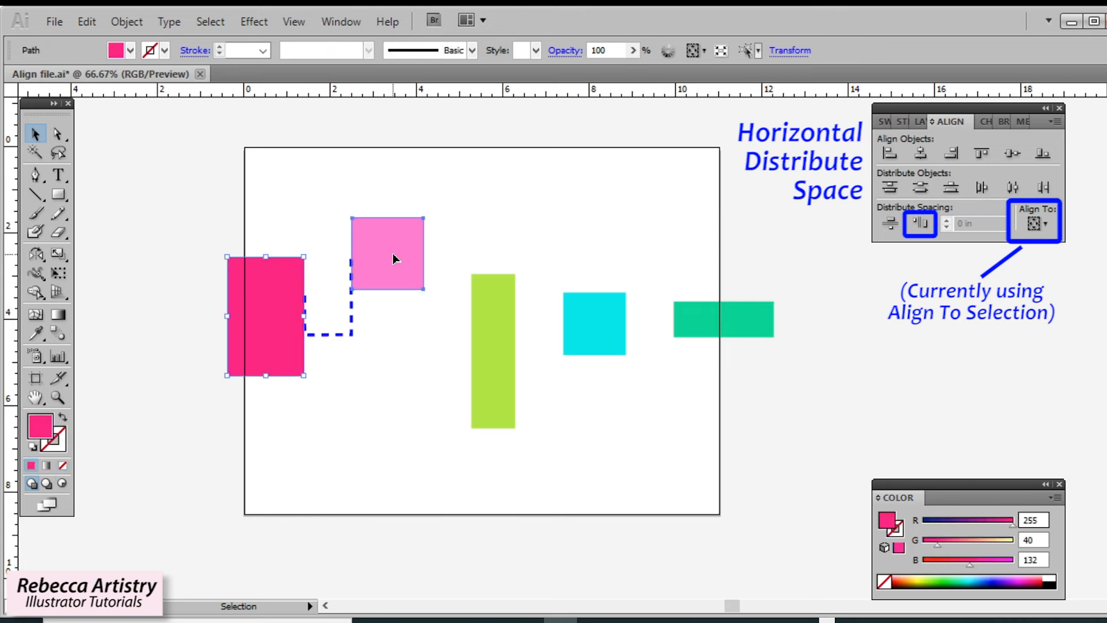
{"action": "left_click", "coordinate": [383, 384]}
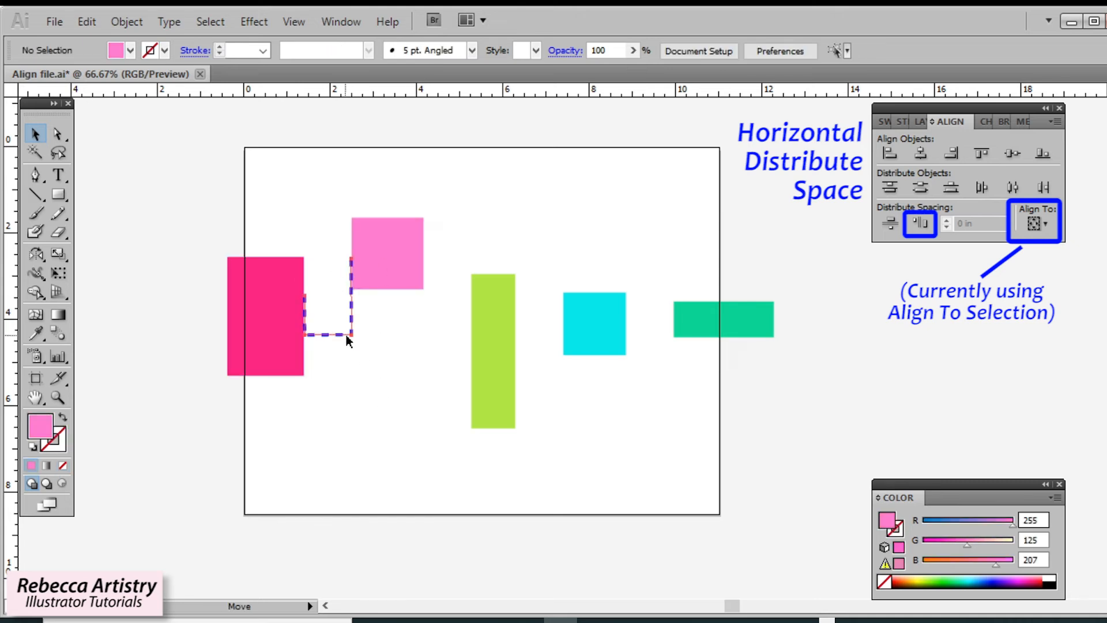
{"action": "left_click_drag", "start_coordinate": [344, 334], "coordinate": [463, 325], "text": "alt"}
{"action": "left_click", "coordinate": [447, 356]}
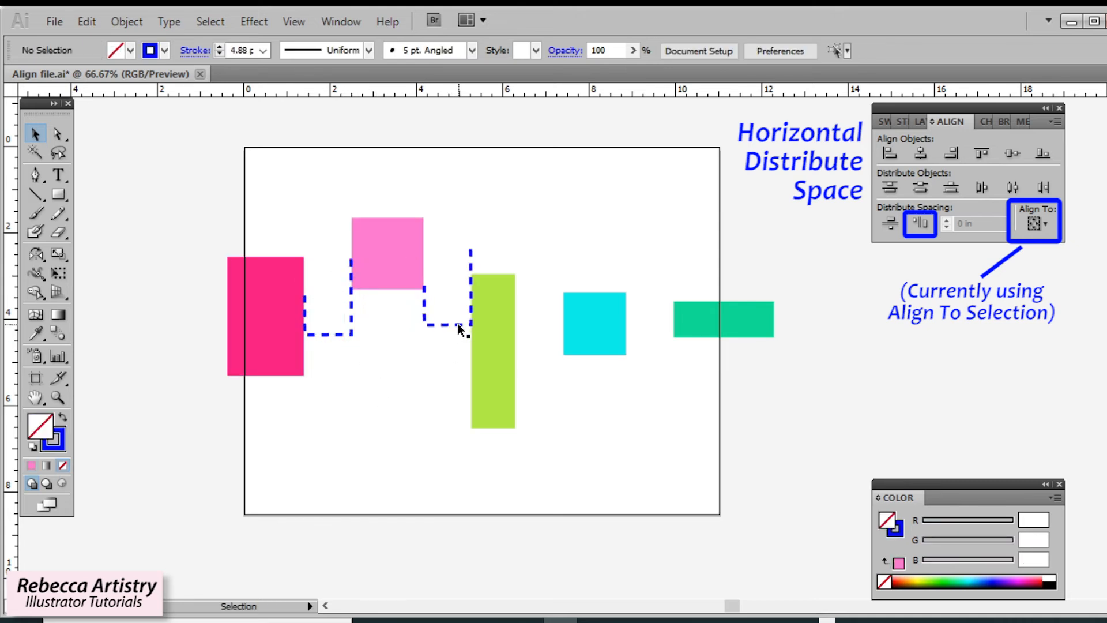
{"action": "left_click", "coordinate": [413, 265]}
{"action": "left_click", "coordinate": [479, 343]}
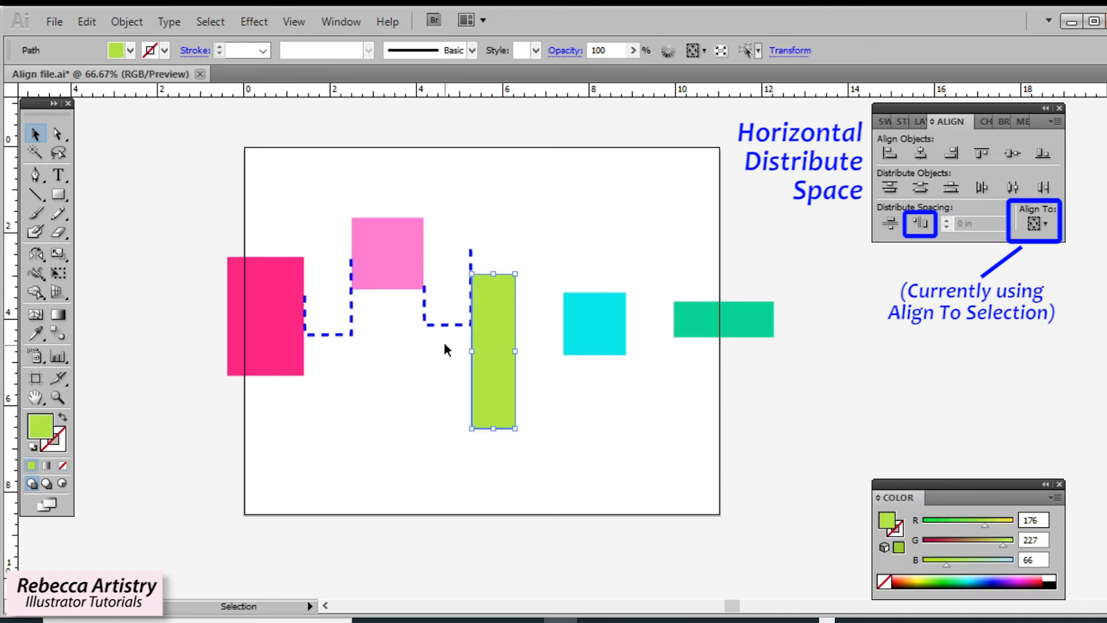
- Place copies of the dashed bracket in the gaps between the lime and cyan rectangles and between the cyan and green rectangles
{"action": "left_click_drag", "start_coordinate": [442, 326], "coordinate": [536, 393], "text": "alt"}
{"action": "left_click", "coordinate": [487, 407]}
{"action": "left_click", "coordinate": [617, 343]}
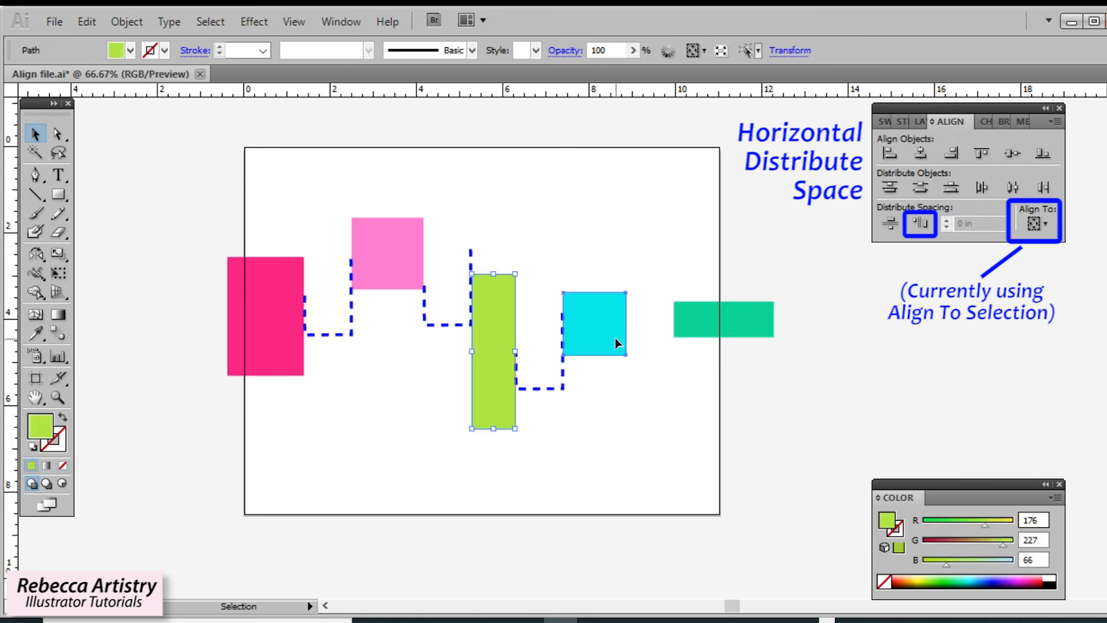
{"action": "left_click", "coordinate": [619, 442]}
{"action": "left_click_drag", "start_coordinate": [562, 388], "coordinate": [673, 379], "text": "alt"}
{"action": "left_click", "coordinate": [585, 326]}
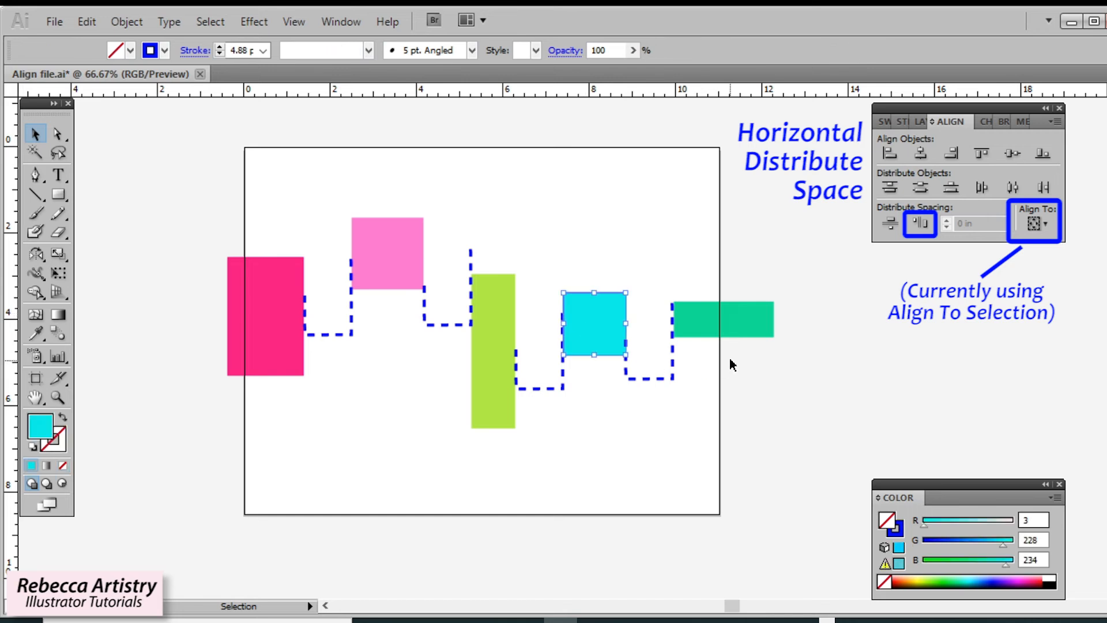
- Select all five rectangles and make the green rectangle the key object for alignment
{"action": "left_click", "coordinate": [715, 320]}
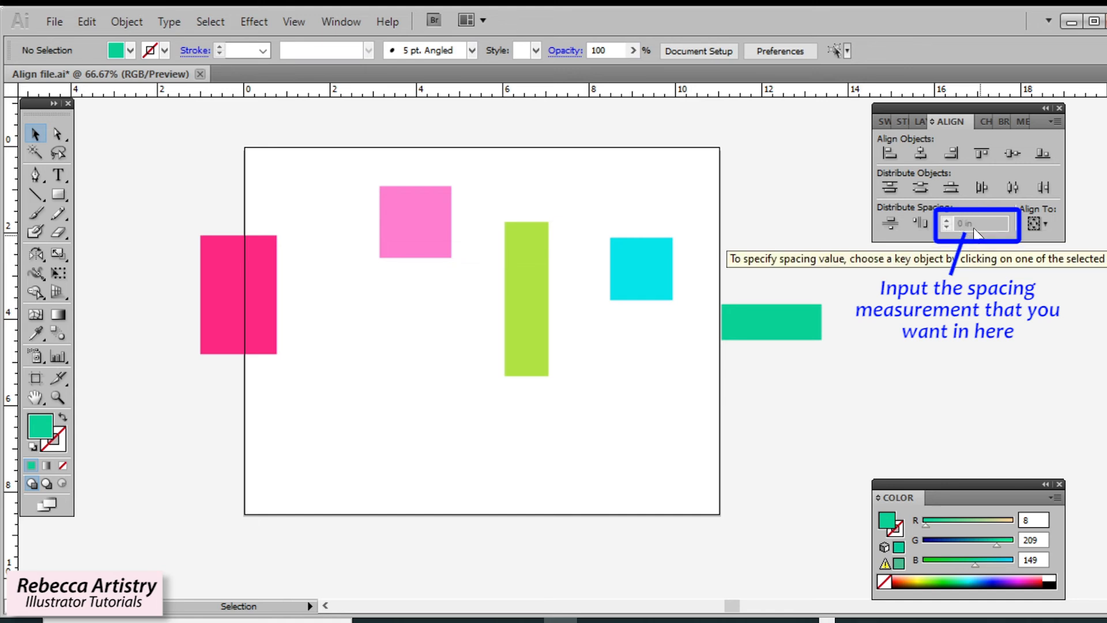
{"action": "left_click", "coordinate": [1045, 225]}
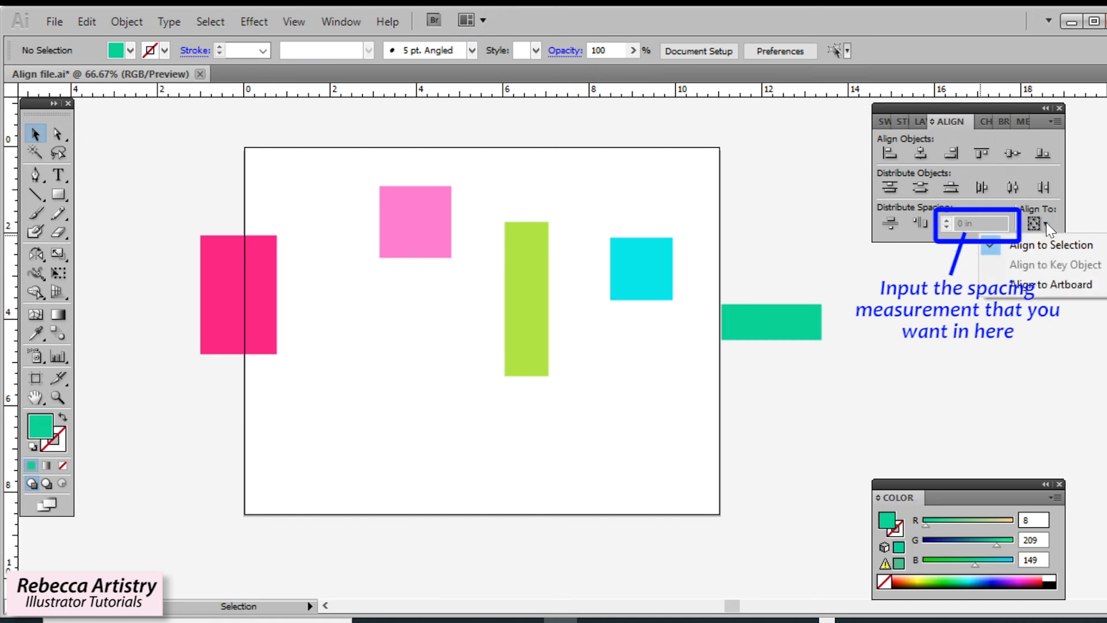
{"action": "key", "text": "ctrl+a"}
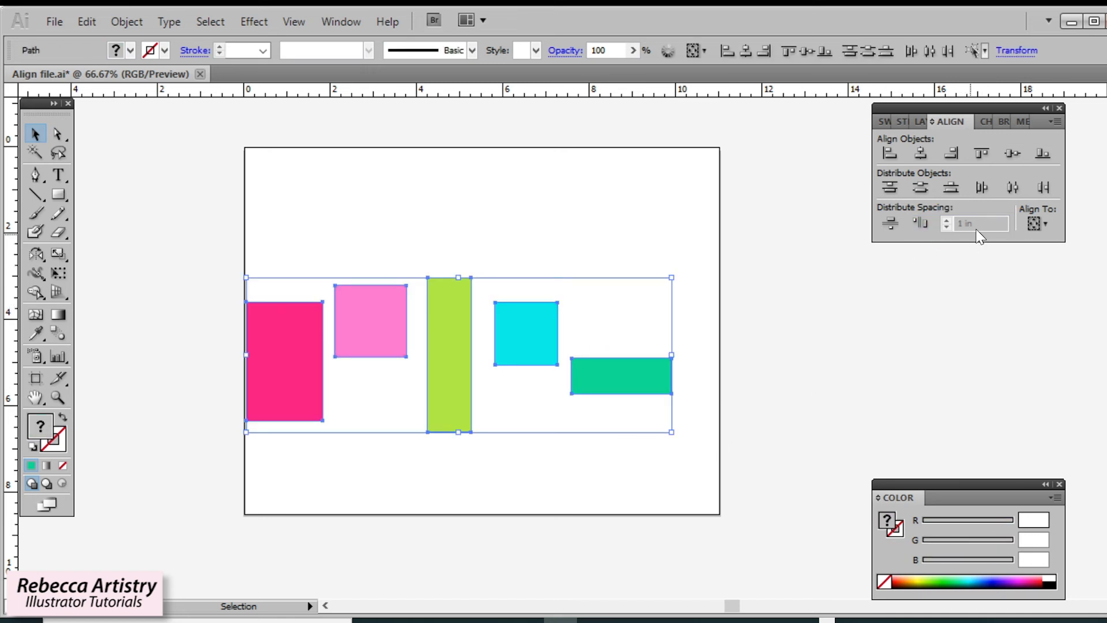
{"action": "left_click", "coordinate": [632, 379]}
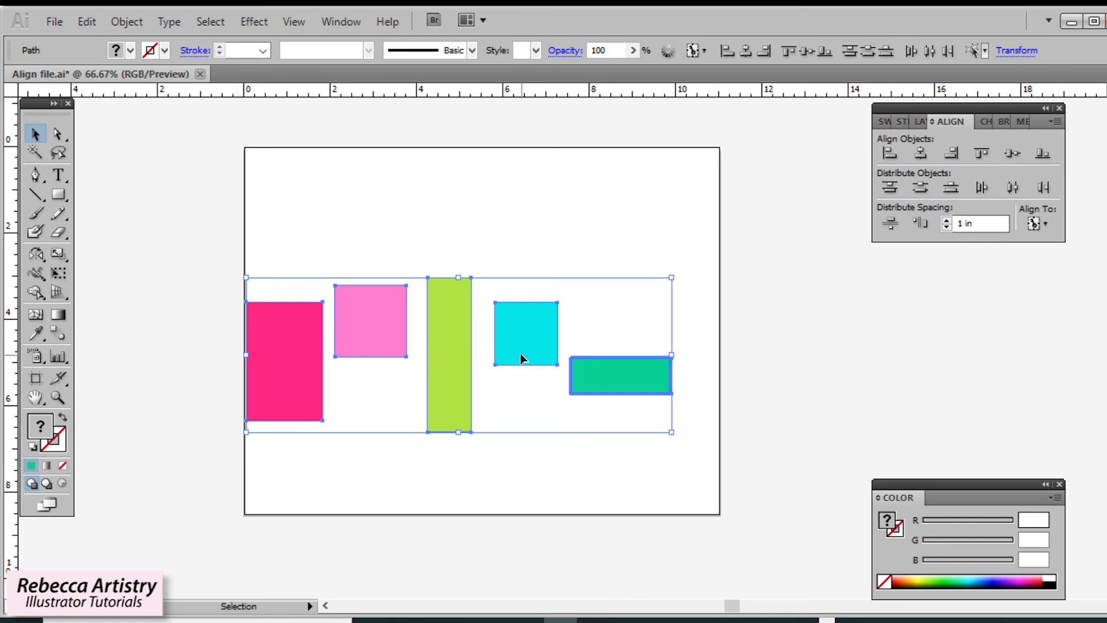
- Set the distribute spacing to 1 in, apply Horizontal Distribute Space and clear the selection
{"action": "left_click_drag", "start_coordinate": [966, 224], "coordinate": [956, 229]}
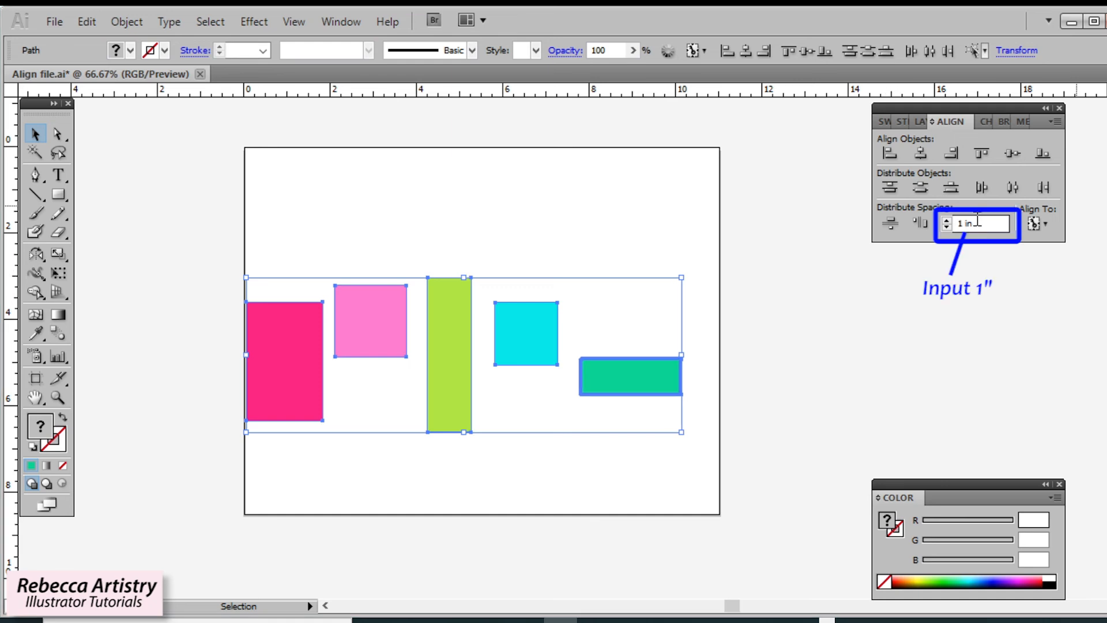
{"action": "left_click", "coordinate": [921, 224]}
{"action": "key", "text": "ctrl+shift+a"}
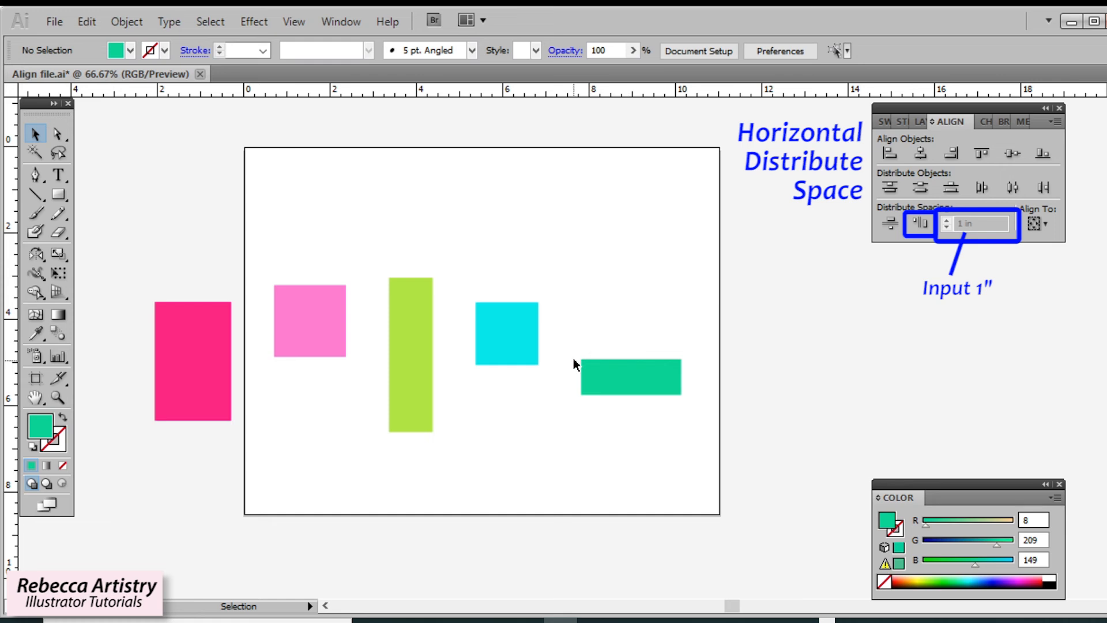
- Check the width of the blue line spanning the gap between the cyan and green rectangles in its Transform values
{"action": "left_click", "coordinate": [663, 387]}
{"action": "left_click", "coordinate": [586, 435]}
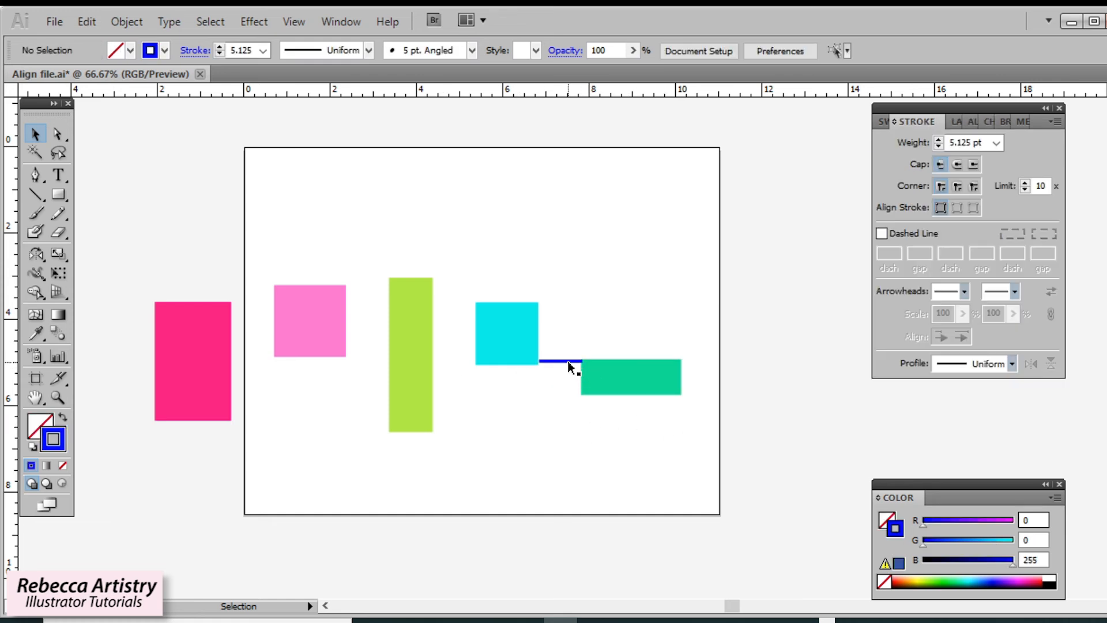
{"action": "left_click", "coordinate": [608, 383]}
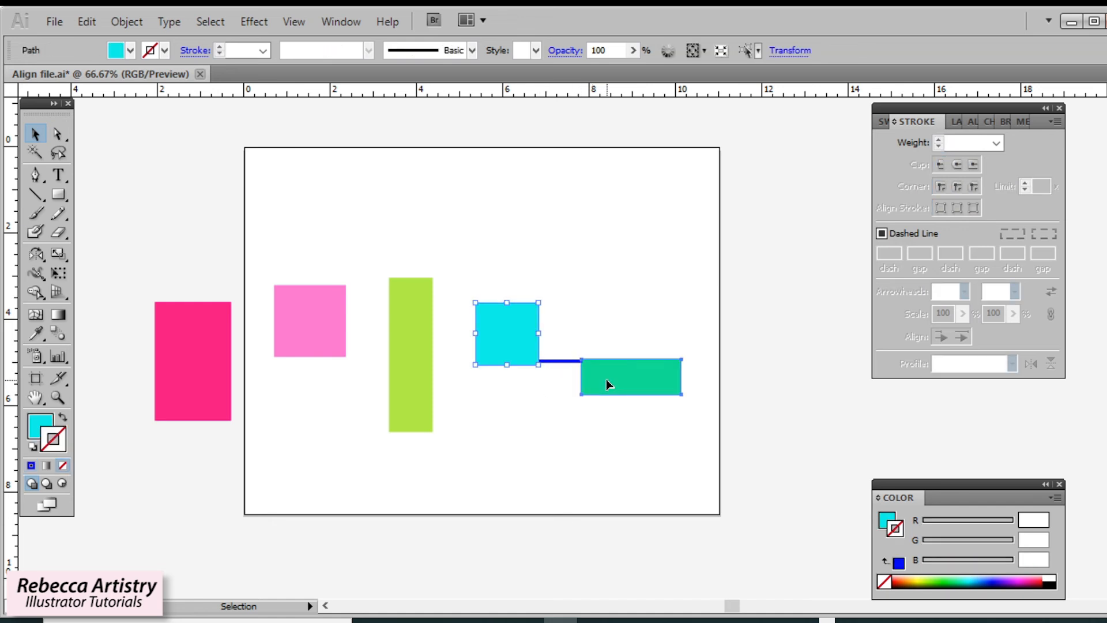
{"action": "left_click", "coordinate": [565, 362]}
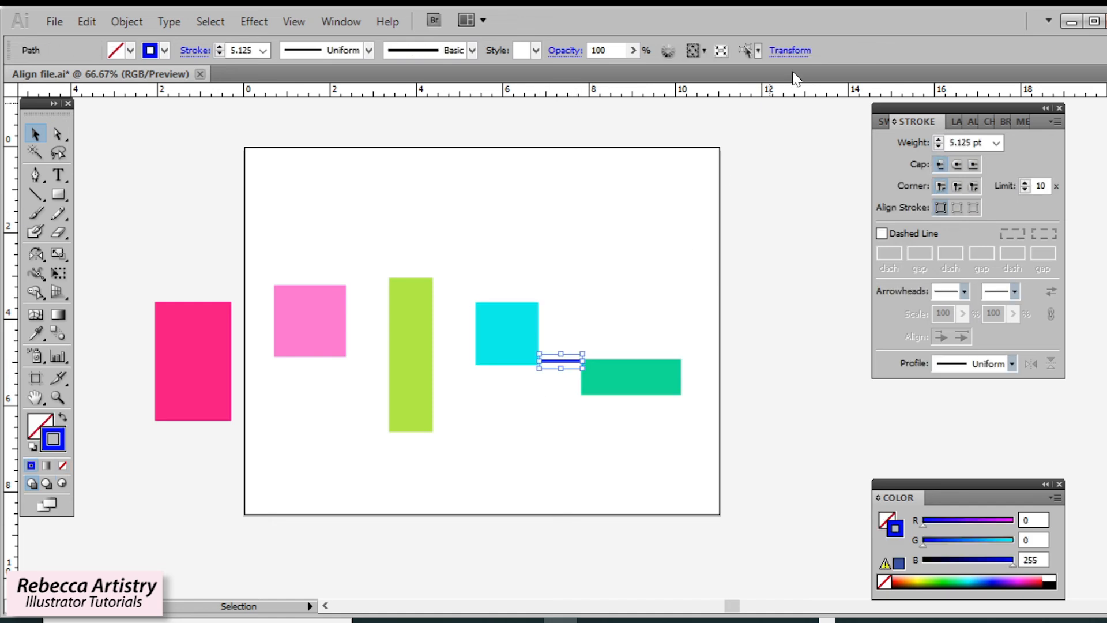
{"action": "left_click", "coordinate": [790, 50]}
{"action": "left_click", "coordinate": [790, 50]}
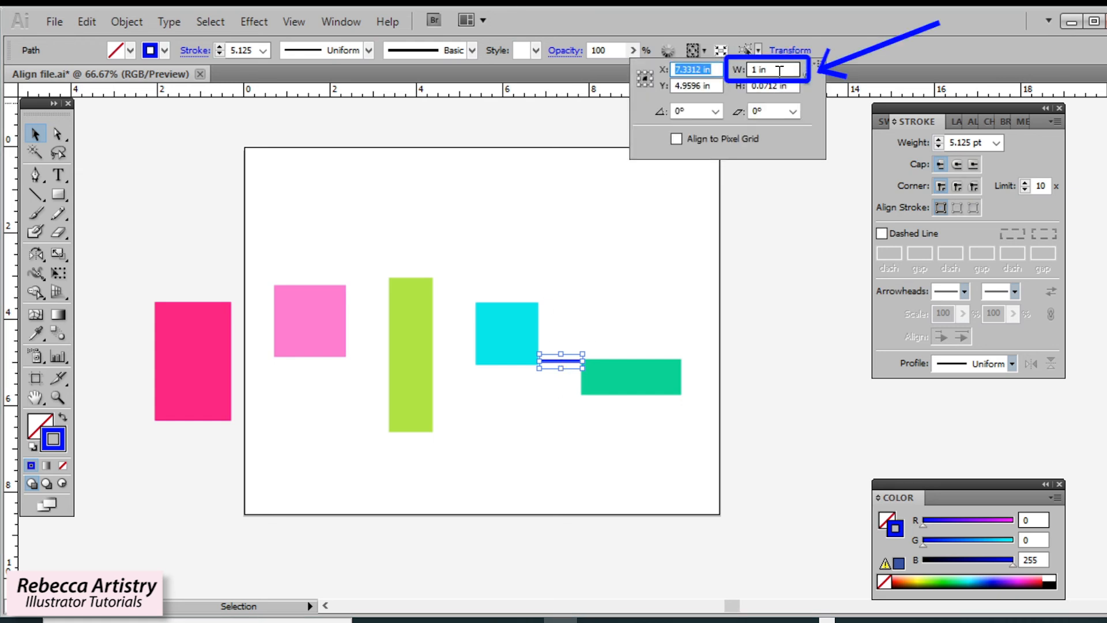
{"action": "left_click", "coordinate": [613, 282]}
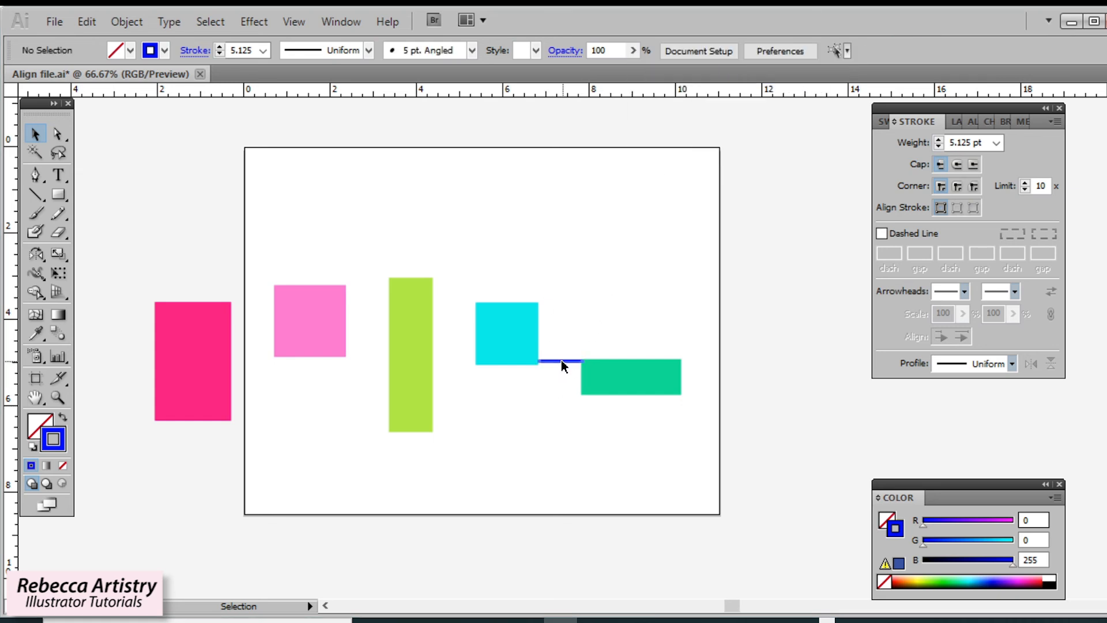
- Copy the blue line into the gap between the lime and cyan rectangles and check the copy's width
{"action": "left_click_drag", "start_coordinate": [562, 360], "coordinate": [456, 352]}
{"action": "left_click", "coordinate": [465, 351]}
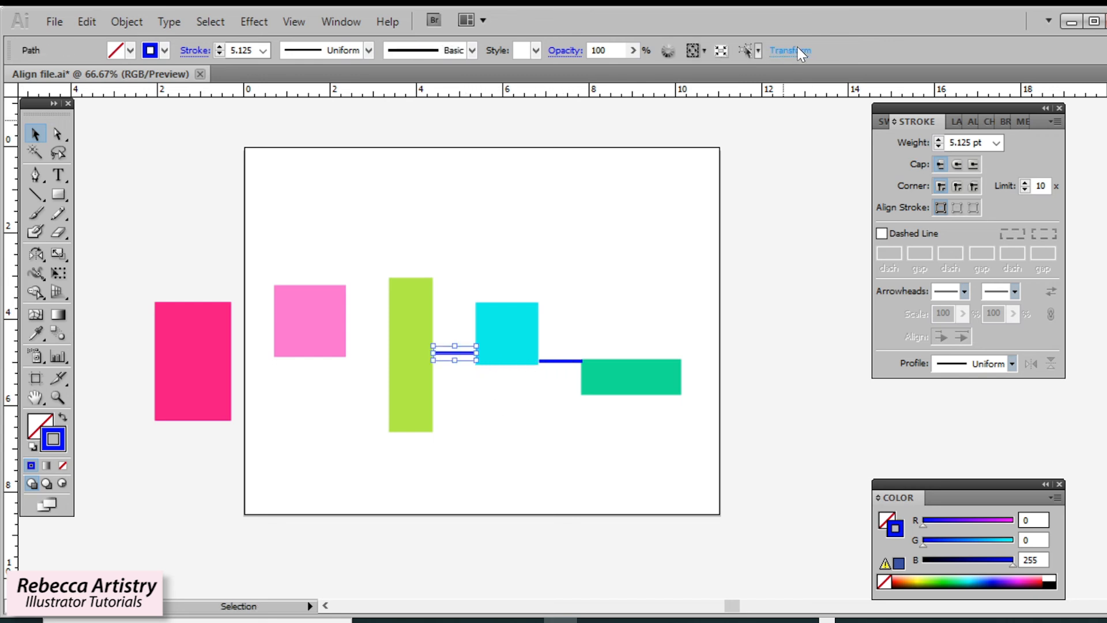
{"action": "left_click", "coordinate": [799, 49]}
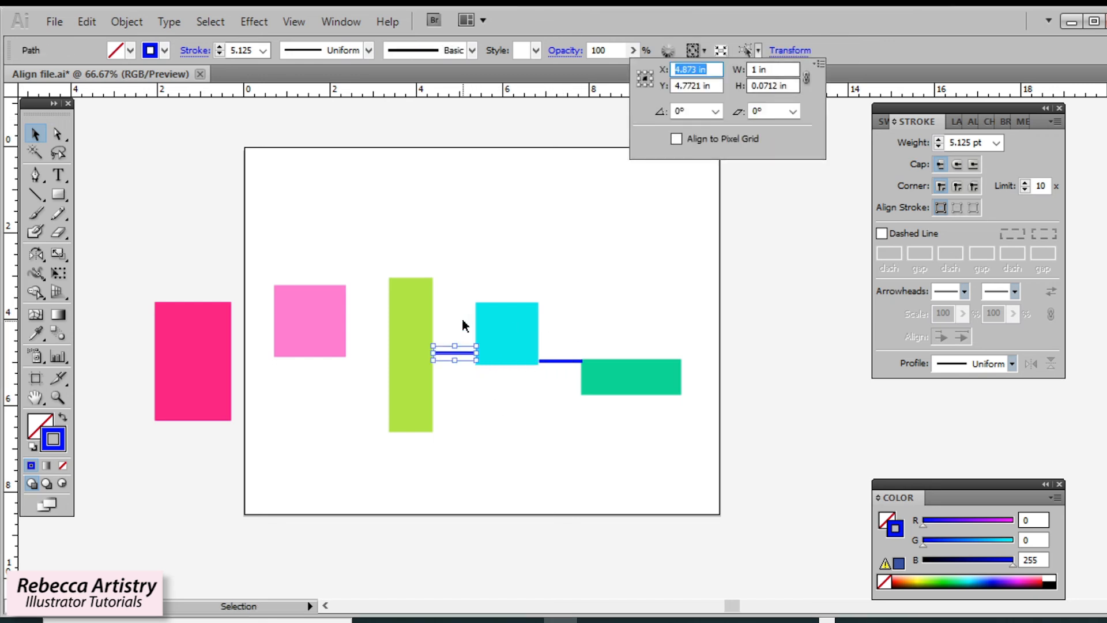
{"action": "left_click", "coordinate": [461, 384]}
- Place a copy of the blue line in the gap between the magenta and pink rectangles
{"action": "left_click_drag", "start_coordinate": [462, 354], "coordinate": [263, 345]}
{"action": "left_click", "coordinate": [478, 397]}
{"action": "left_click", "coordinate": [277, 361]}
{"action": "left_click", "coordinate": [254, 344]}
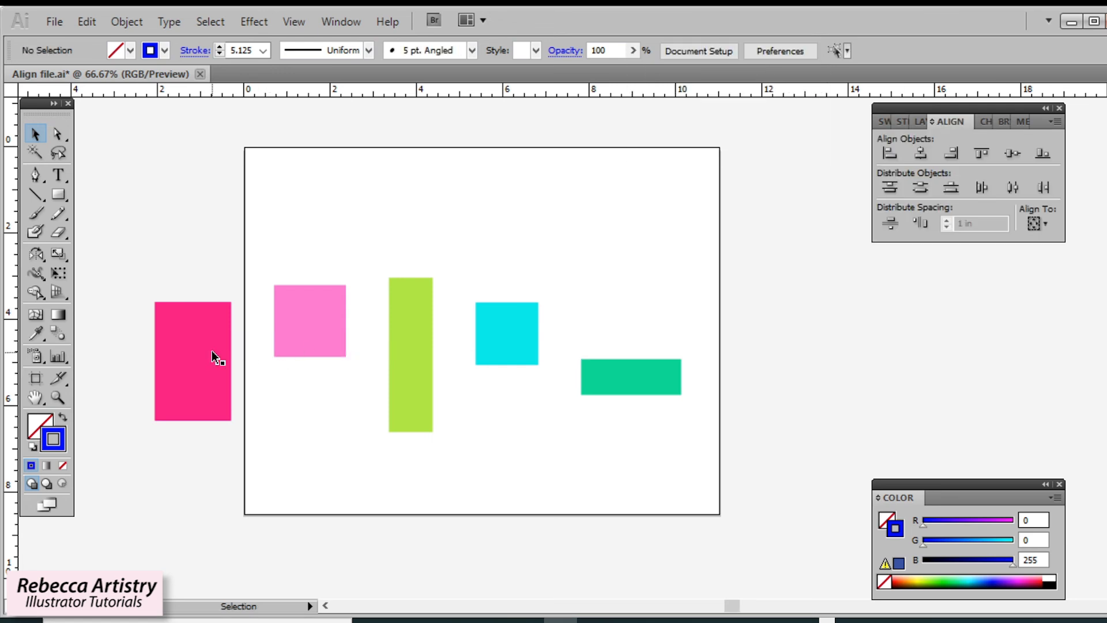
- Rearrange the five rectangles into a staggered vertical column beyond the artboard's right edge and select them all
{"action": "left_click_drag", "start_coordinate": [258, 200], "coordinate": [374, 364]}
{"action": "left_click_drag", "start_coordinate": [419, 397], "coordinate": [483, 457]}
{"action": "left_click_drag", "start_coordinate": [524, 327], "coordinate": [556, 425]}
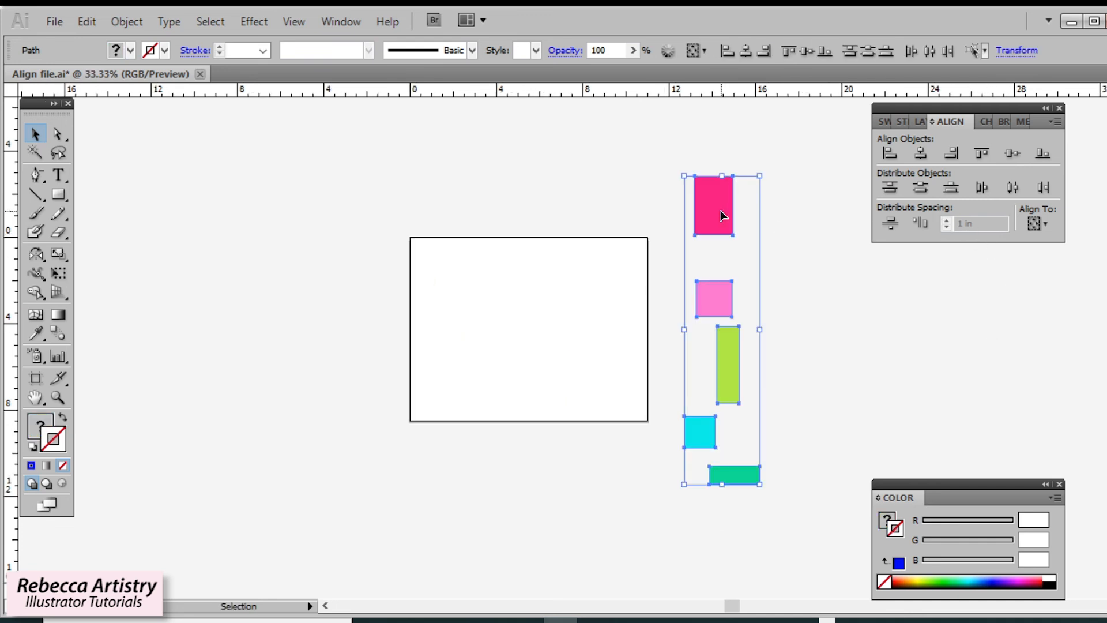
- Make the magenta rectangle the key object and apply Vertical Distribute Space with 1 in spacing
{"action": "left_click", "coordinate": [722, 215]}
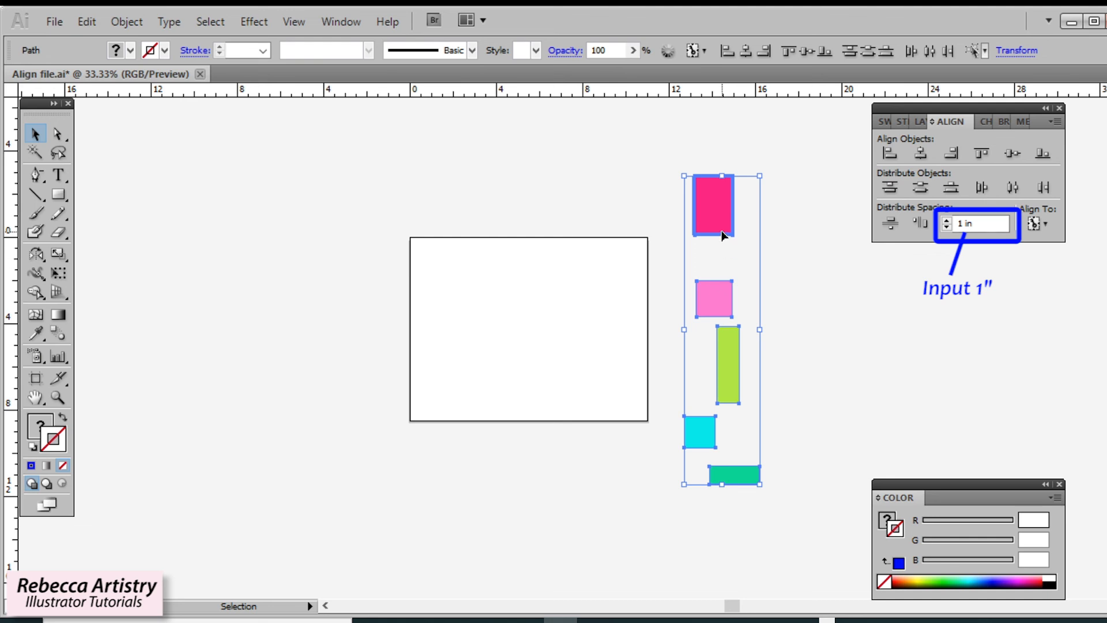
{"action": "left_click", "coordinate": [891, 225]}
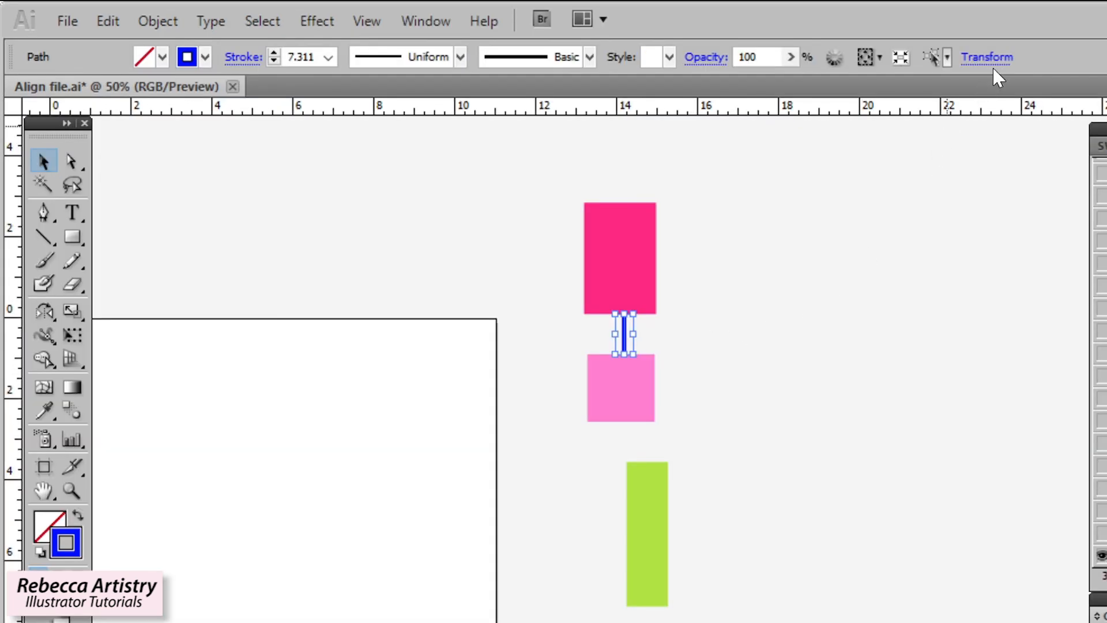
- Check the height of the blue line between the magenta and pink rectangles in its Transform values
{"action": "left_click", "coordinate": [1006, 61]}
{"action": "left_click", "coordinate": [983, 57]}
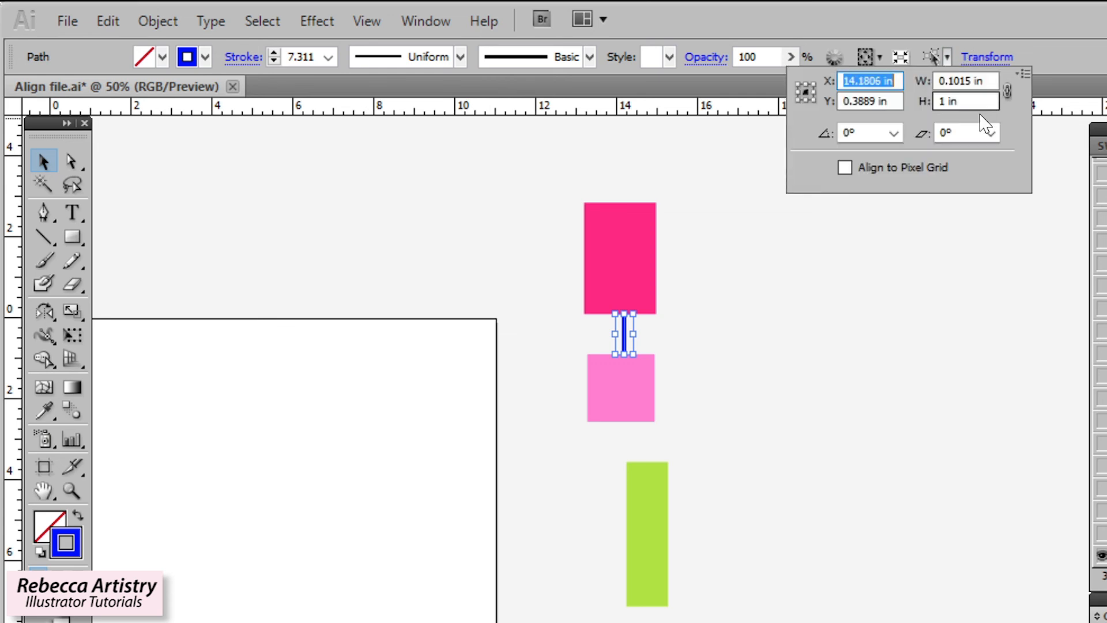
{"action": "left_click", "coordinate": [832, 268]}
{"action": "left_click", "coordinate": [665, 331]}
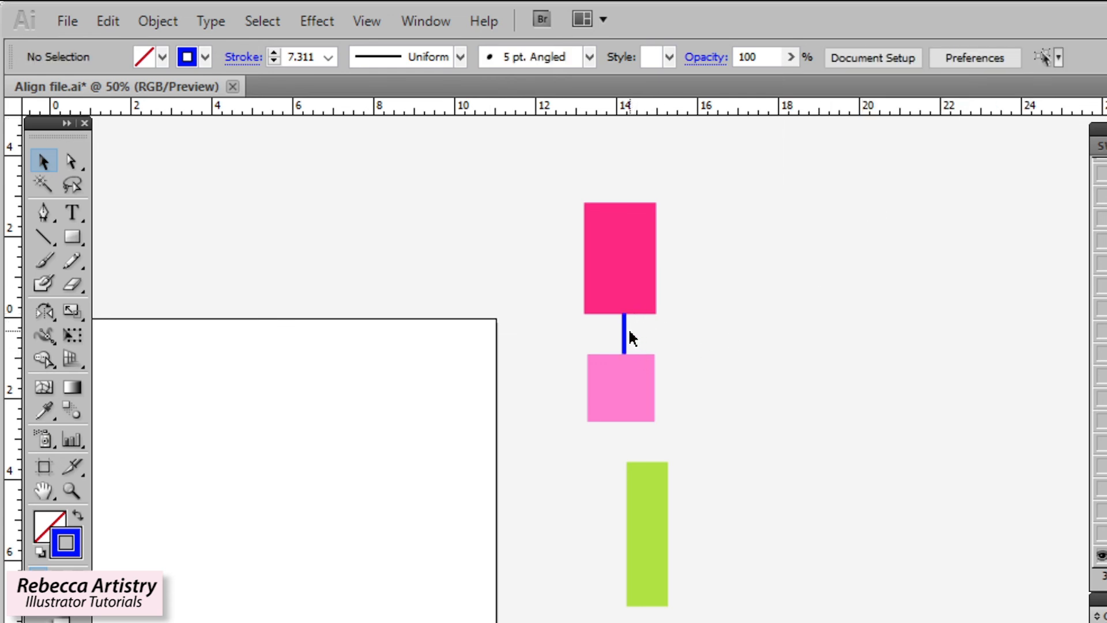
- Copy the vertical blue line into the gaps between the pink and lime rectangles and between the lime and cyan rectangles
{"action": "left_click_drag", "start_coordinate": [624, 336], "coordinate": [647, 443]}
{"action": "left_click", "coordinate": [731, 524]}
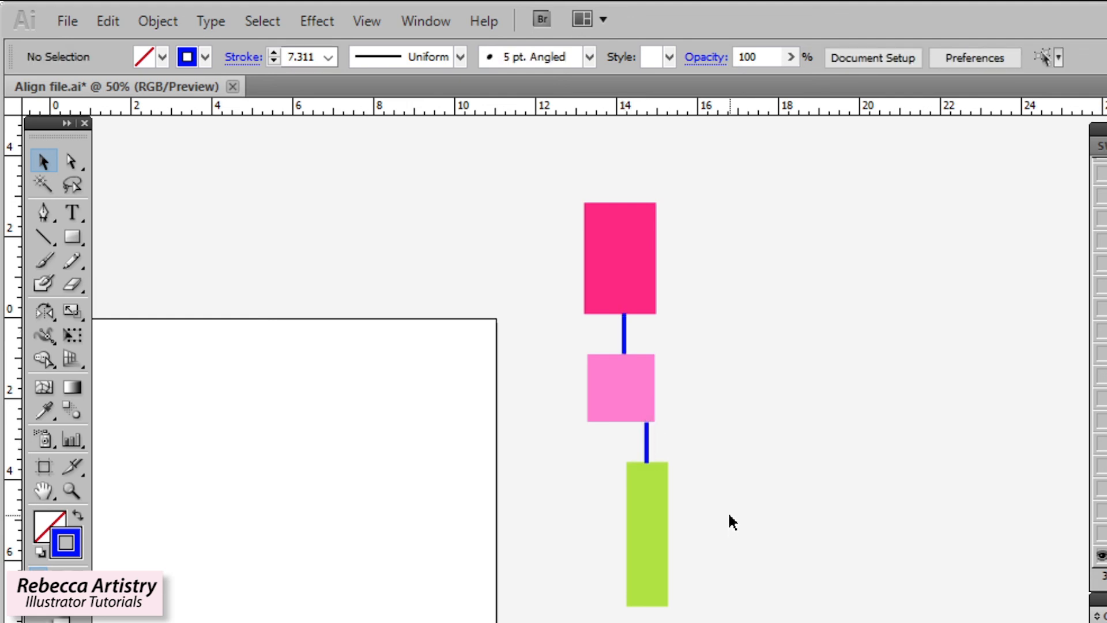
{"action": "scroll", "coordinate": [732, 522], "scroll_direction": "down", "scroll_amount": 3}
{"action": "left_click_drag", "start_coordinate": [646, 339], "coordinate": [624, 523]}
{"action": "left_click", "coordinate": [708, 511]}
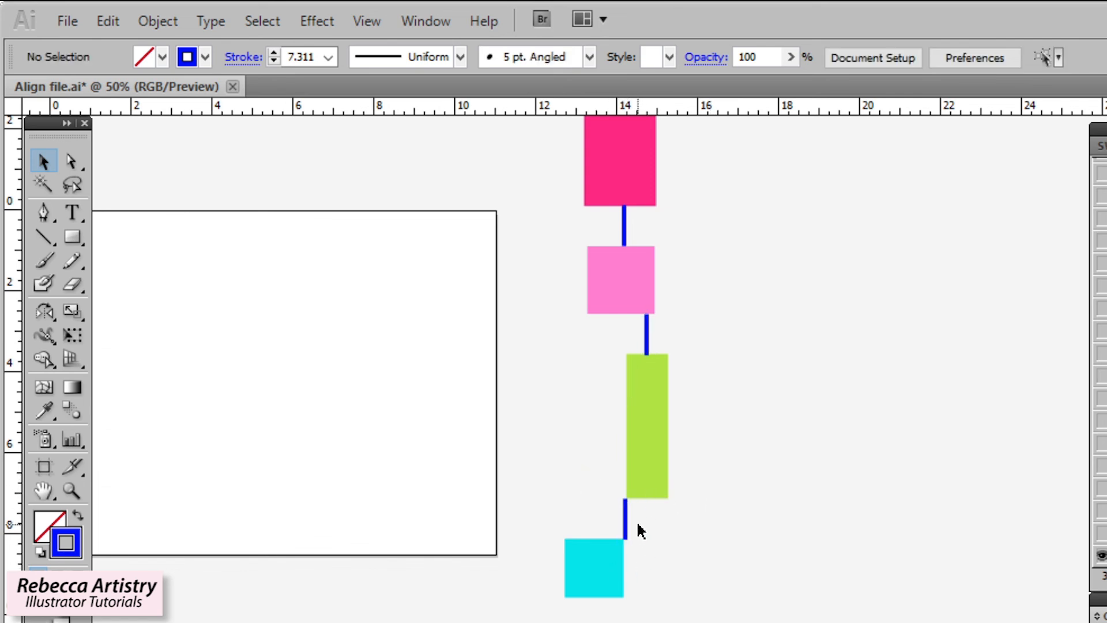
- Place a copy of the vertical blue line in the gap between the cyan and green rectangles
{"action": "left_click_drag", "start_coordinate": [625, 522], "coordinate": [617, 621]}
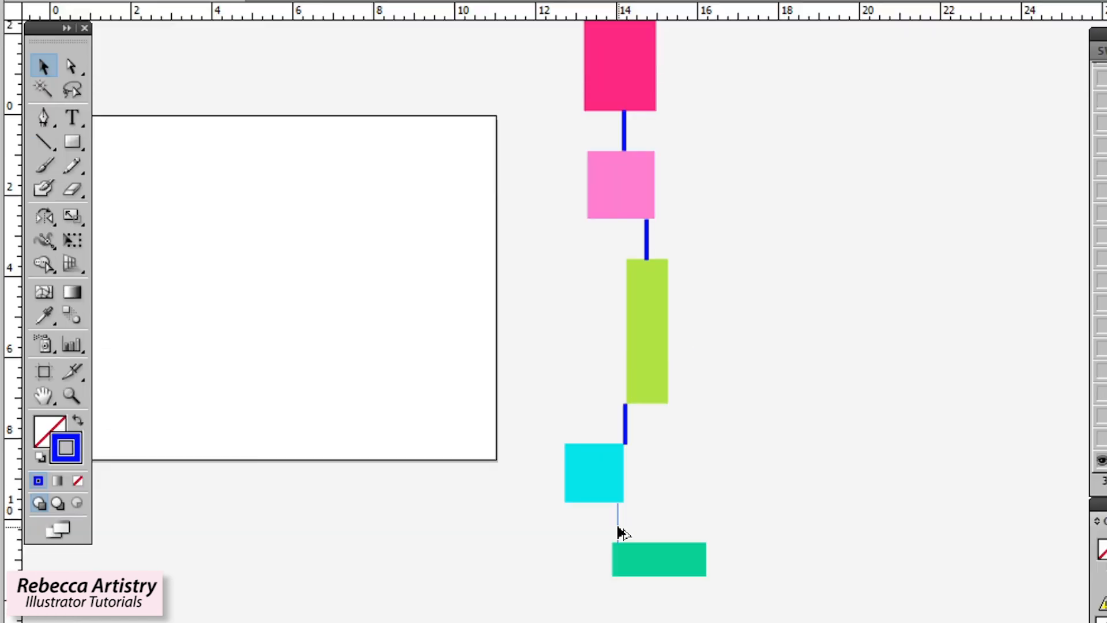
{"action": "left_click_drag", "start_coordinate": [617, 527], "coordinate": [618, 526]}
{"action": "left_click", "coordinate": [700, 496]}
{"action": "scroll", "coordinate": [813, 486], "scroll_direction": "up", "scroll_amount": 2}
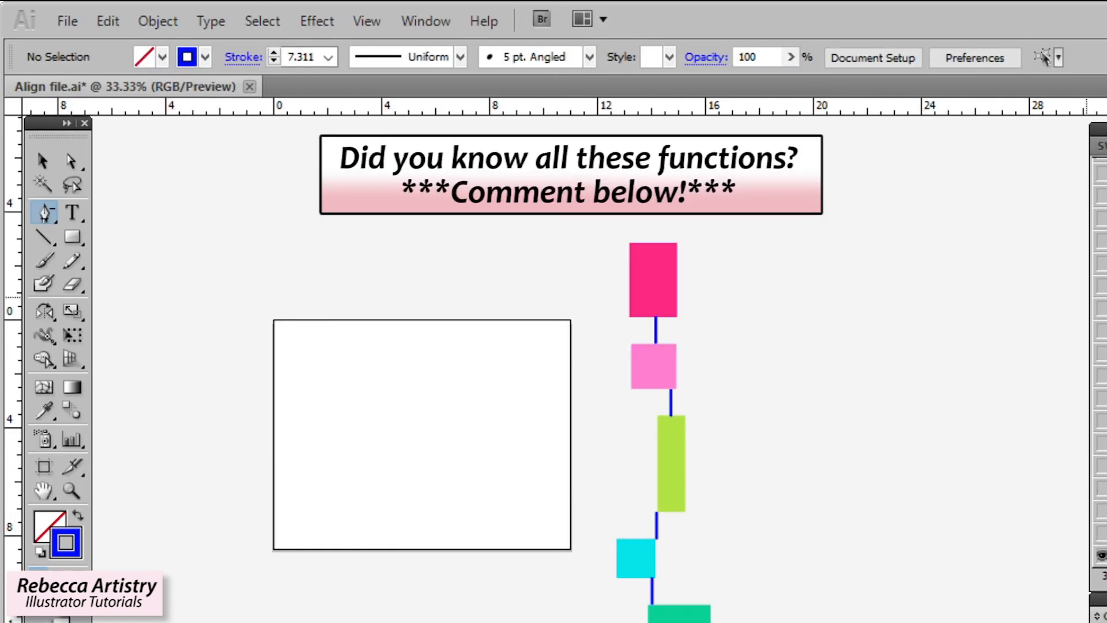
- Bring the Align options back into view in place of the layer list
{"action": "left_click", "coordinate": [1106, 146]}
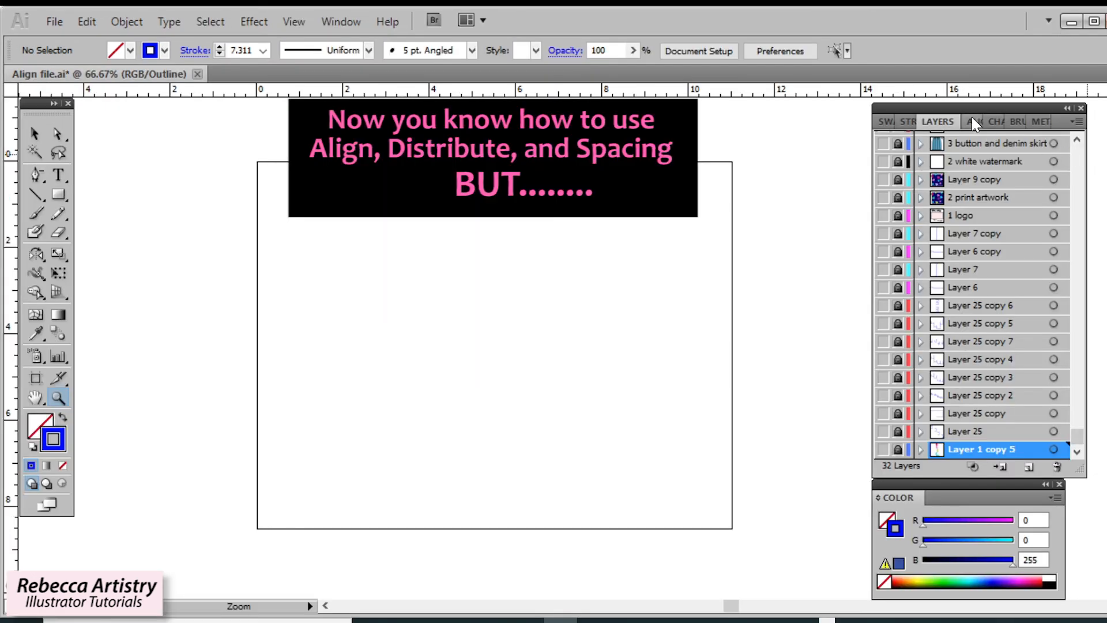
{"action": "left_click", "coordinate": [973, 118]}
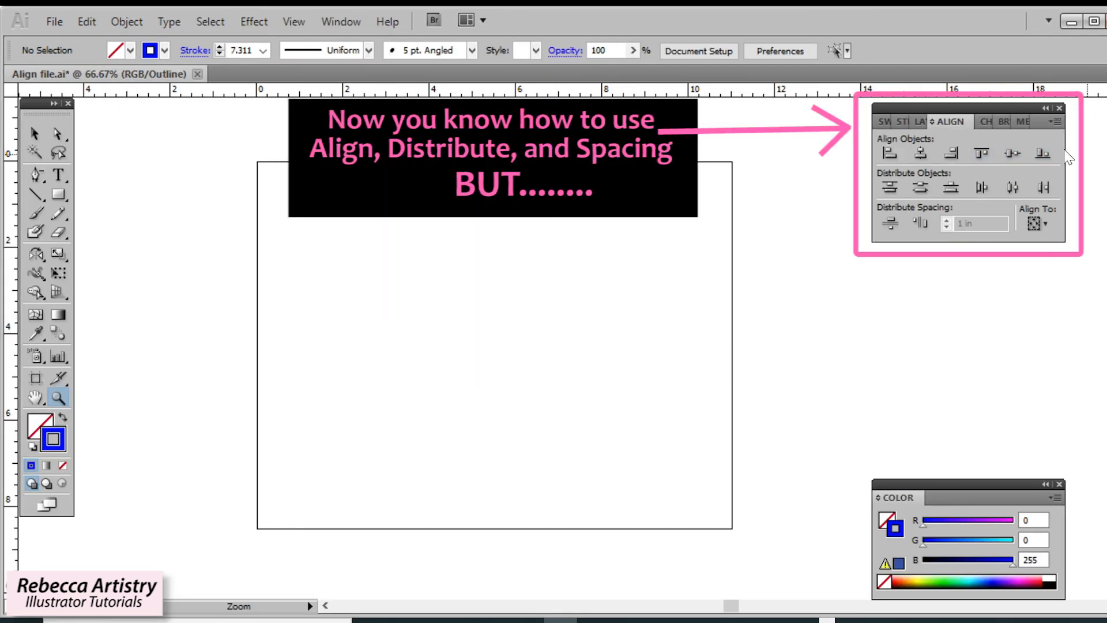